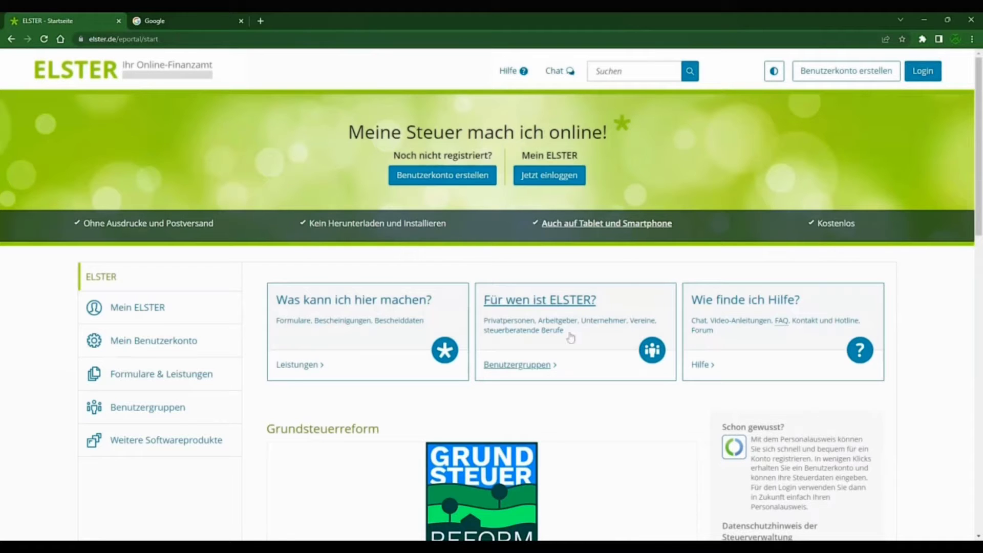
Step: Open the login page and view the Personalausweis, Sicherheitsstick, Signaturkarte and Mobiles Login methods
{"action": "left_click", "coordinate": [542, 176]}
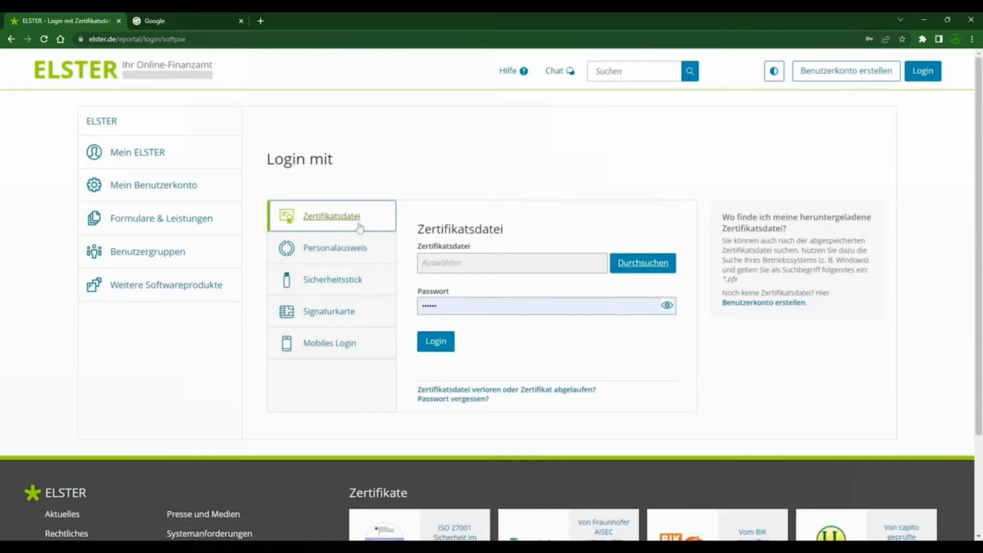
{"action": "left_click", "coordinate": [358, 251]}
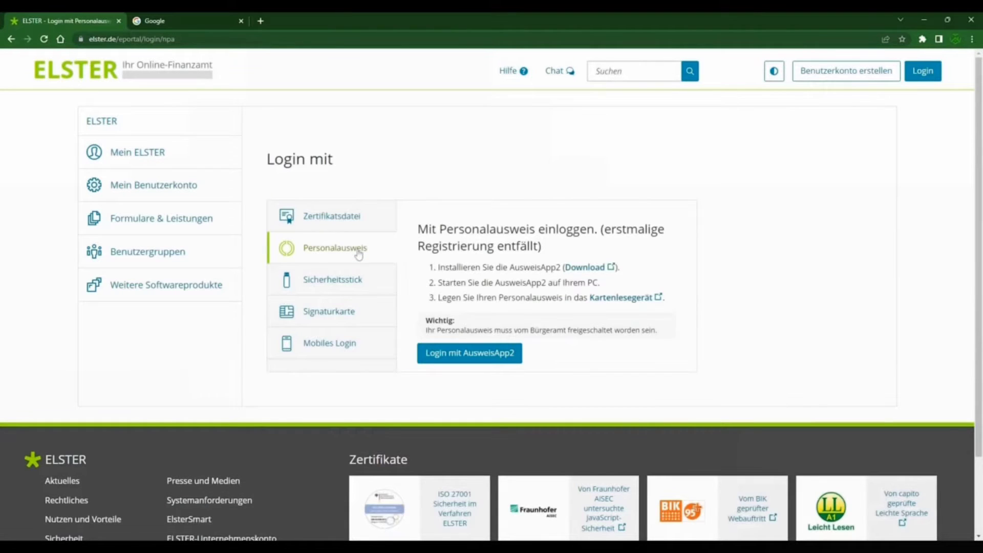
{"action": "left_click", "coordinate": [330, 280]}
{"action": "left_click", "coordinate": [330, 317]}
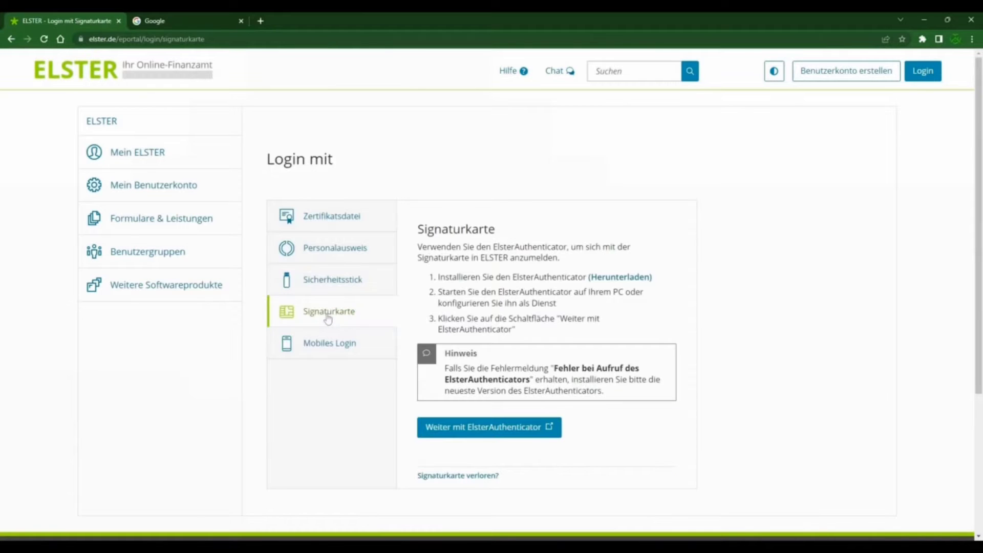
{"action": "left_click", "coordinate": [346, 345]}
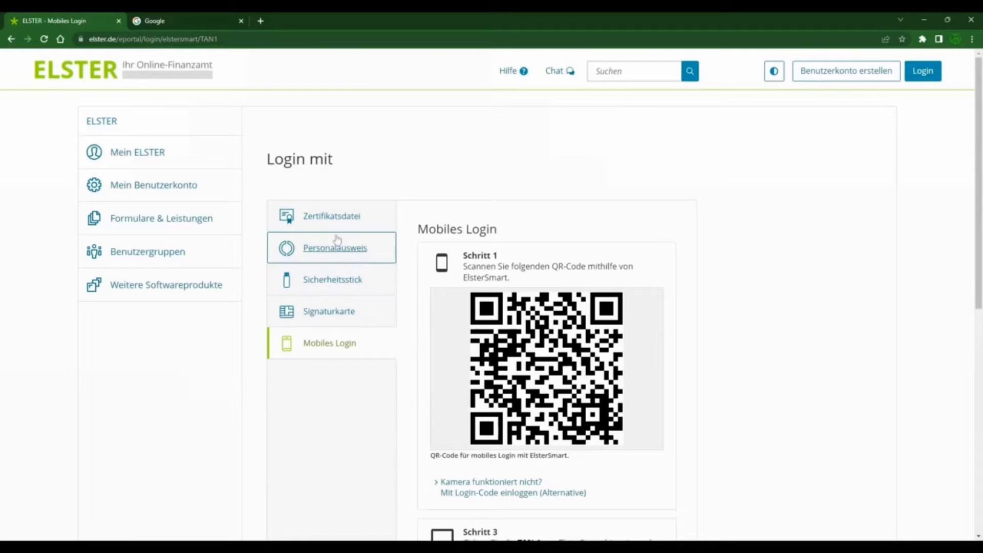
Step: Log in with the Zertifikatsdatei method, selecting the saved certificate file and using the prefilled password
{"action": "left_click", "coordinate": [309, 227]}
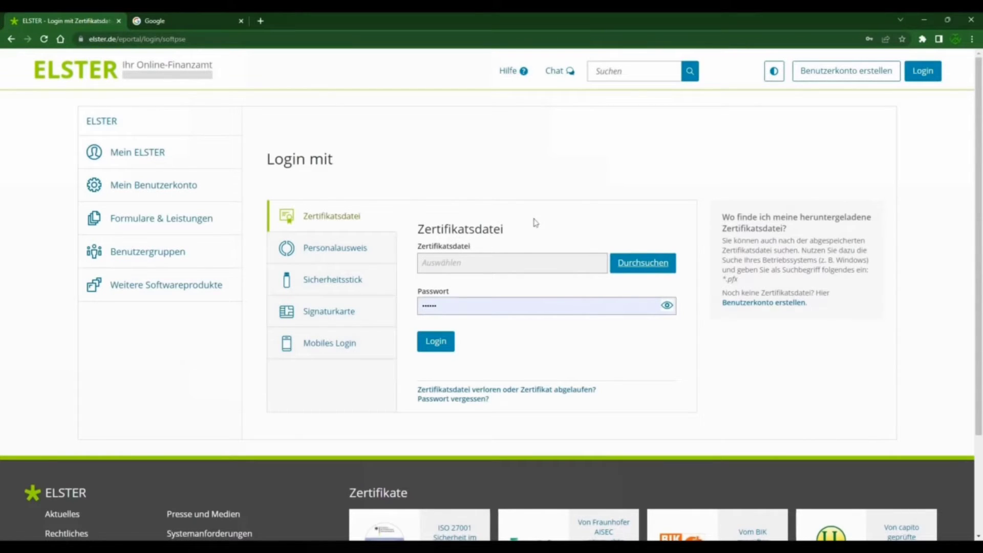
{"action": "left_click", "coordinate": [629, 267]}
{"action": "left_click", "coordinate": [438, 342]}
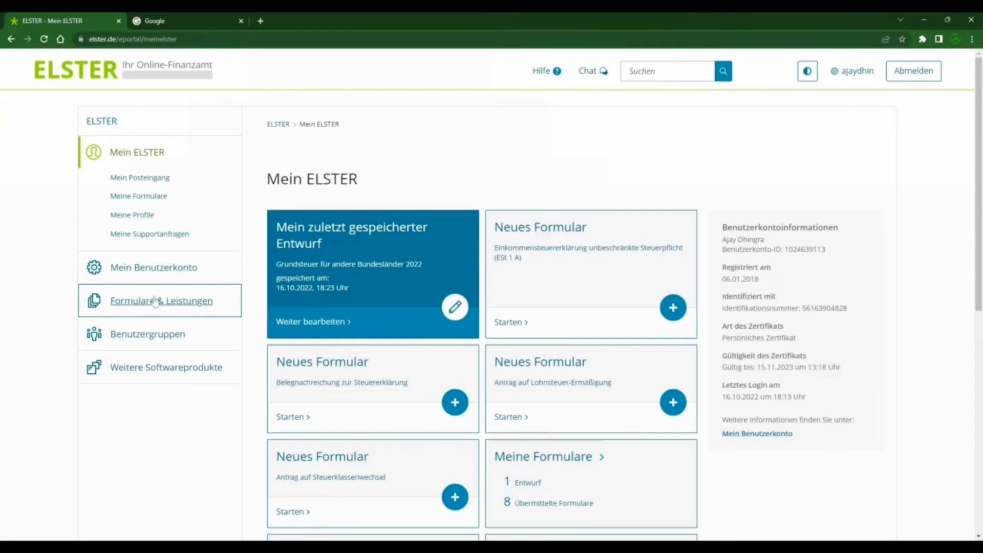
Step: Open the form "Grundsteuer für andere Bundesländer" from the Grundsteuer group in the list of all forms
{"action": "left_click", "coordinate": [176, 304]}
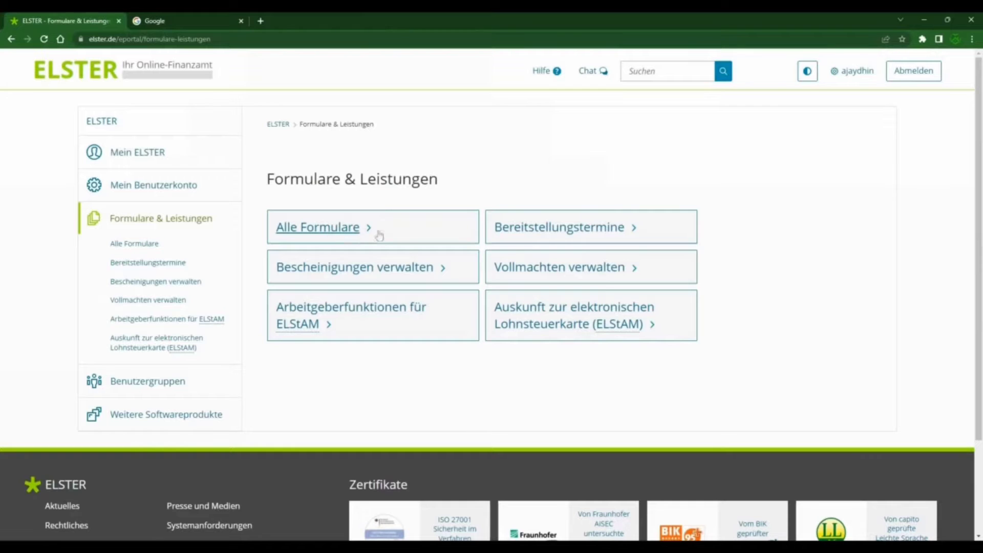
{"action": "left_click", "coordinate": [308, 231]}
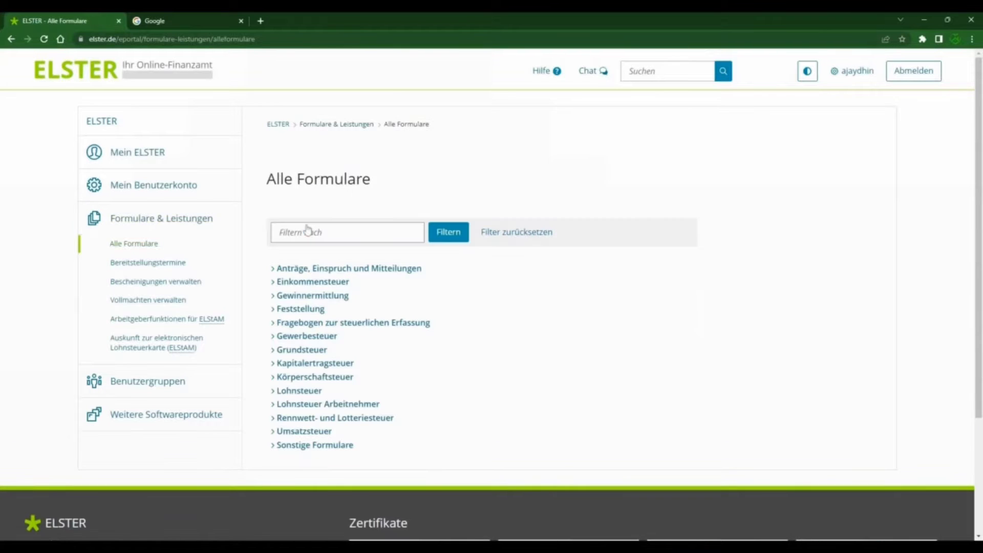
{"action": "scroll", "coordinate": [487, 292], "scroll_direction": "down", "scroll_amount": 1}
{"action": "left_click_drag", "start_coordinate": [355, 303], "coordinate": [286, 301]}
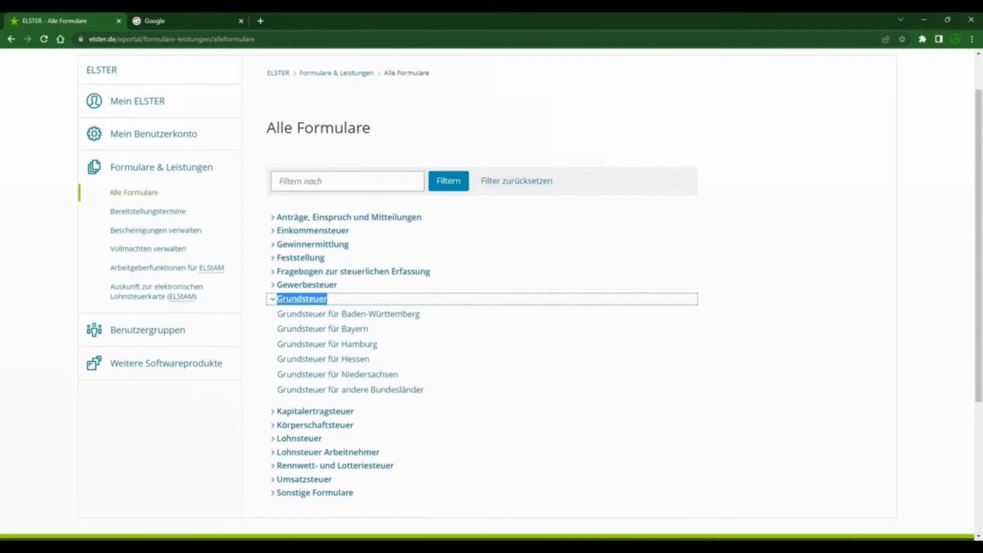
{"action": "left_click", "coordinate": [373, 391]}
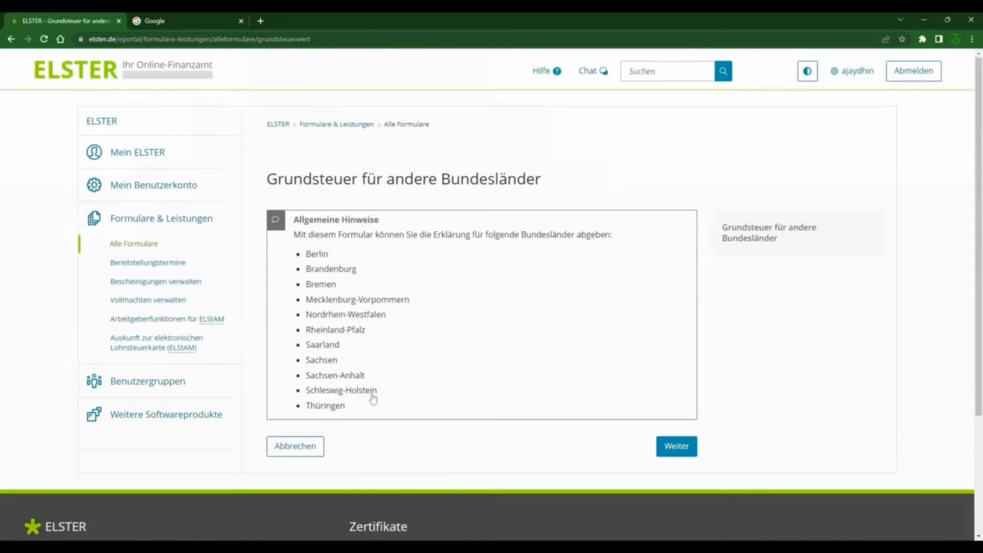
Step: Check the general notes for Nordrhein-Westfalen and start the form without transferring data from an earlier submission
{"action": "left_click_drag", "start_coordinate": [310, 314], "coordinate": [445, 325]}
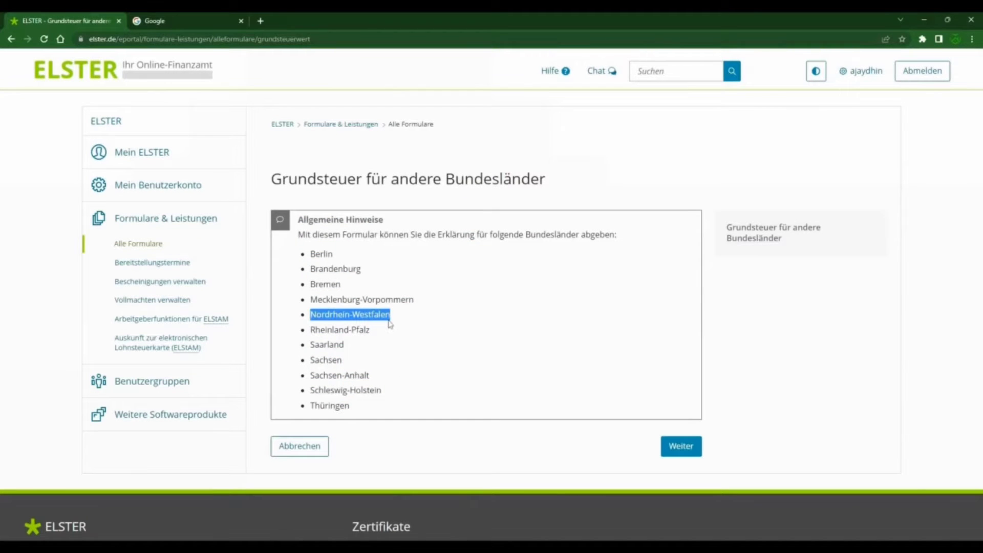
{"action": "left_click", "coordinate": [682, 447]}
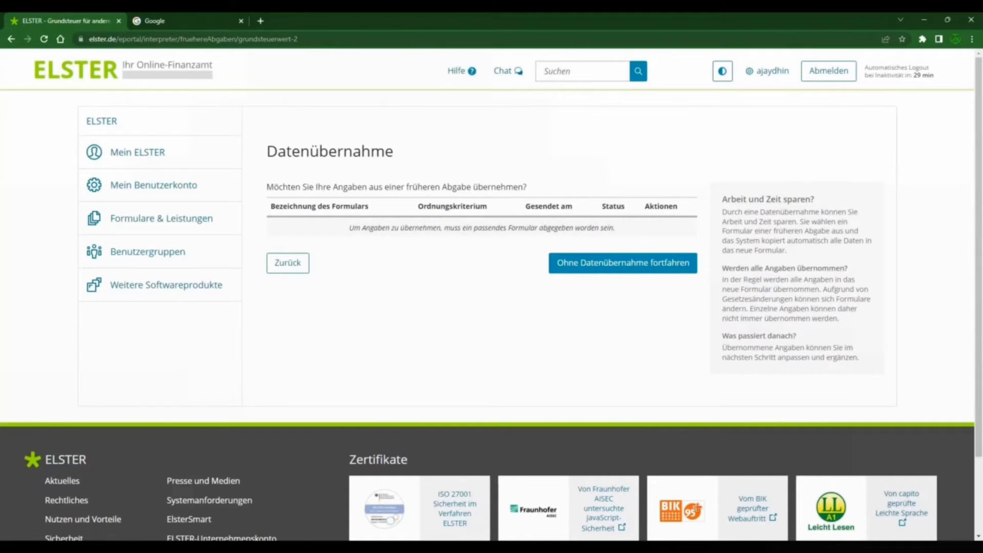
{"action": "left_click", "coordinate": [627, 264]}
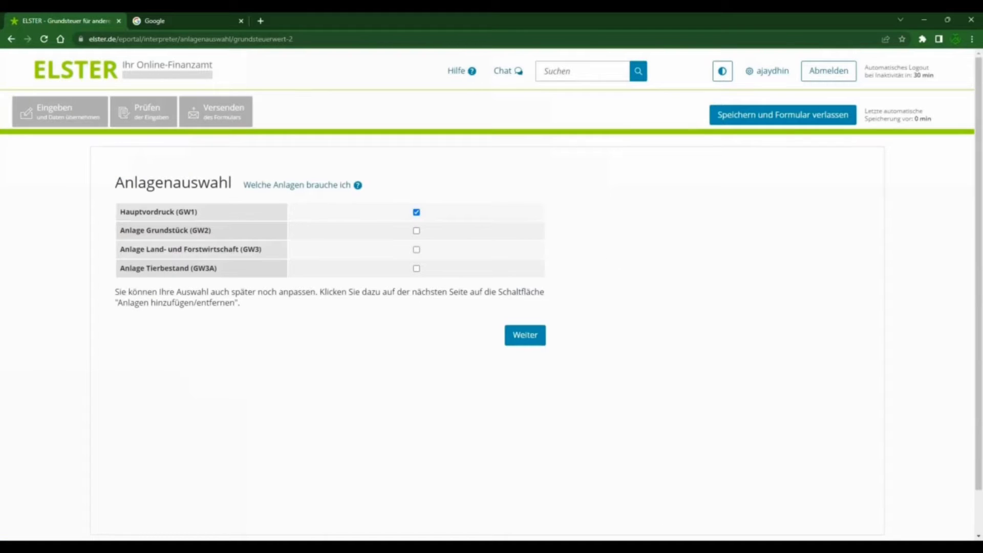
Step: Include Anlage Grundstück (GW2) alongside the Hauptvordruck (GW1) and continue to the form's start page
{"action": "left_click_drag", "start_coordinate": [125, 183], "coordinate": [219, 183]}
{"action": "left_click", "coordinate": [195, 199]}
{"action": "double_click", "coordinate": [147, 213]}
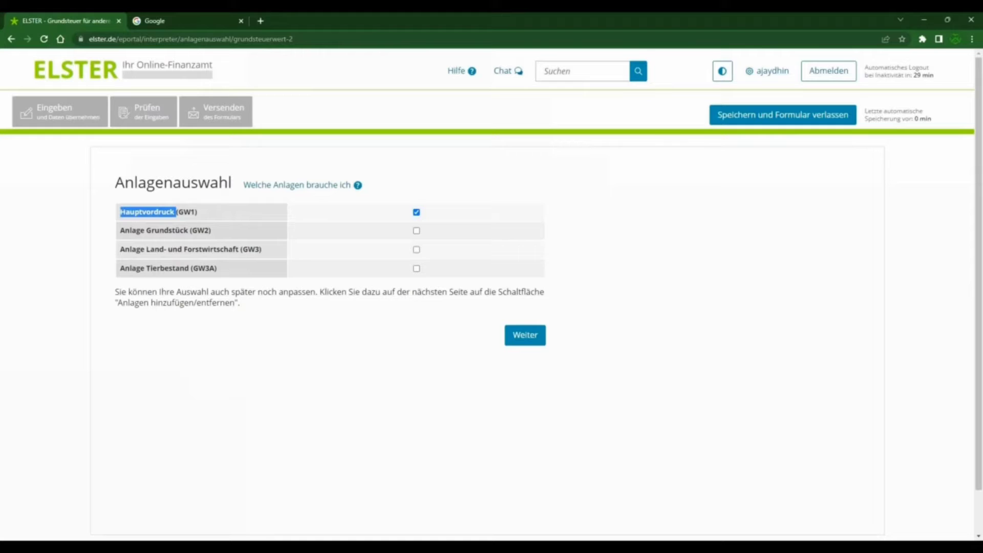
{"action": "double_click", "coordinate": [168, 230]}
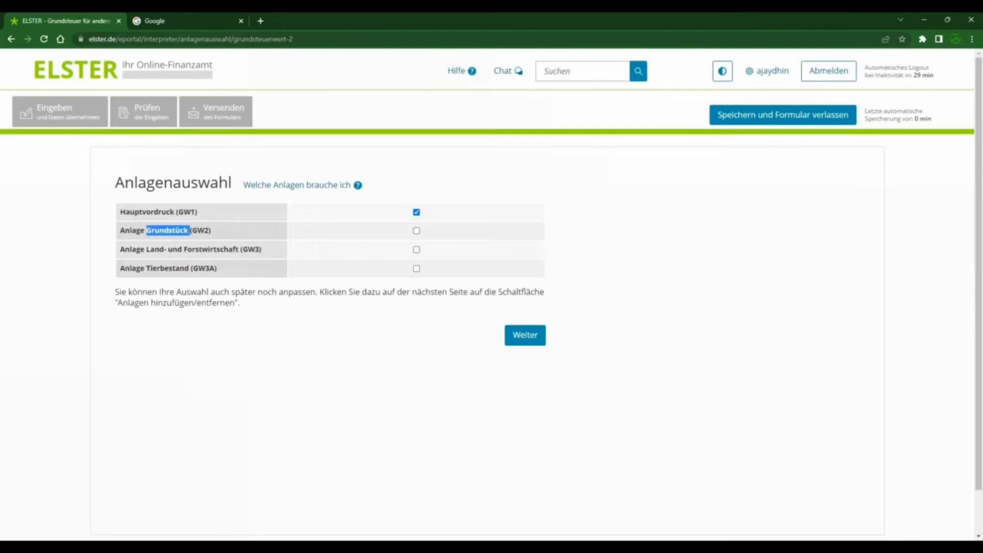
{"action": "left_click", "coordinate": [417, 231]}
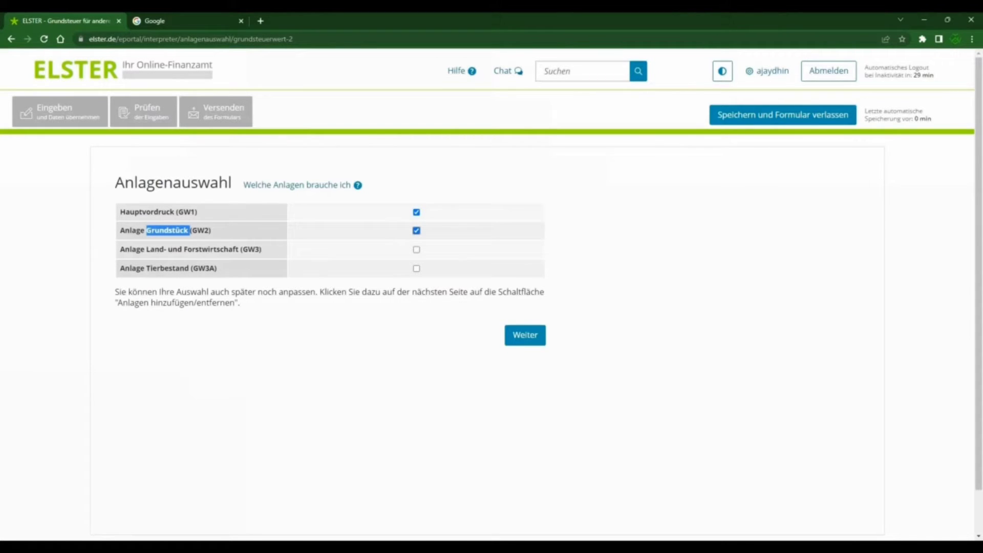
{"action": "left_click_drag", "start_coordinate": [145, 249], "coordinate": [238, 249]}
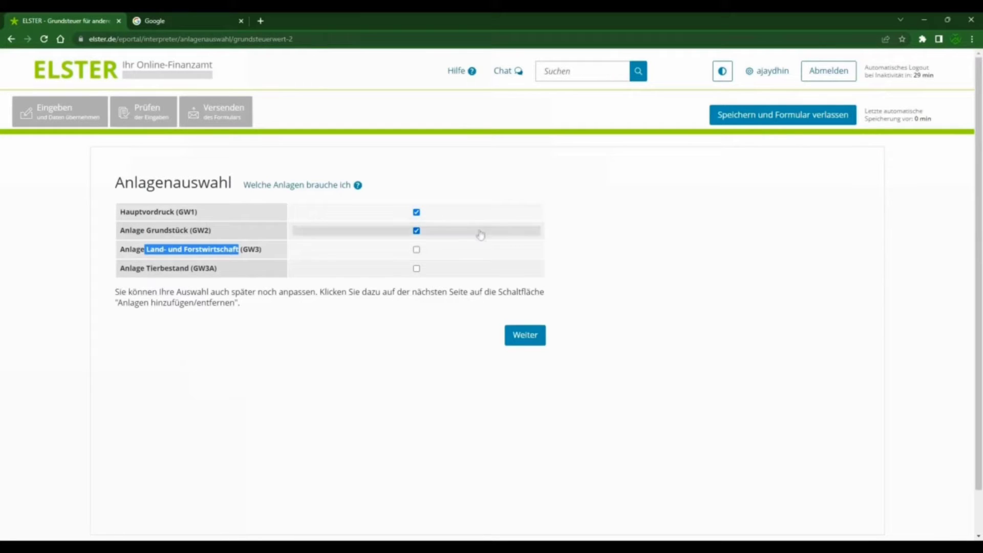
{"action": "left_click", "coordinate": [573, 273]}
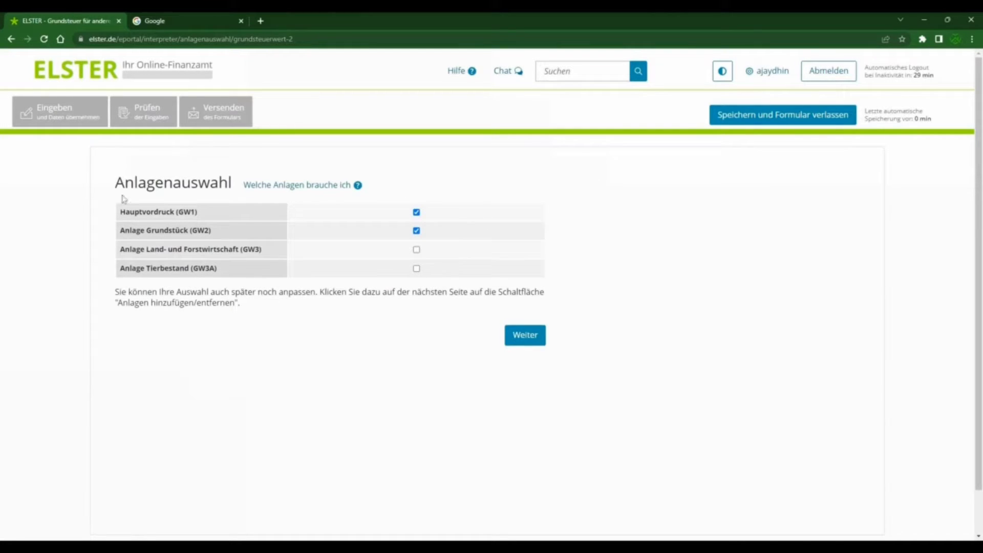
{"action": "left_click", "coordinate": [525, 339]}
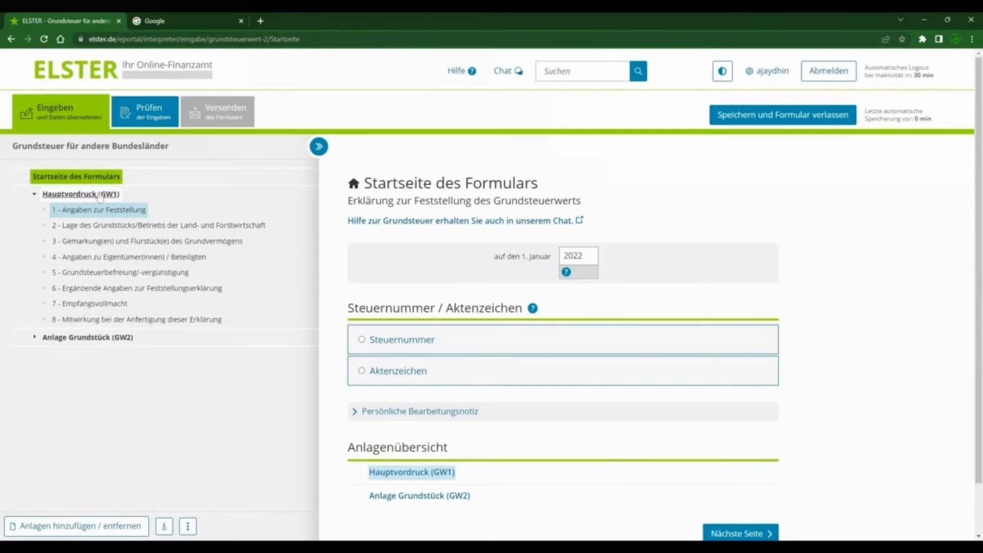
Step: View the subsections of Anlage Grundstück (GW2) in the form outline, then collapse them and narrow the outline
{"action": "left_click", "coordinate": [81, 339]}
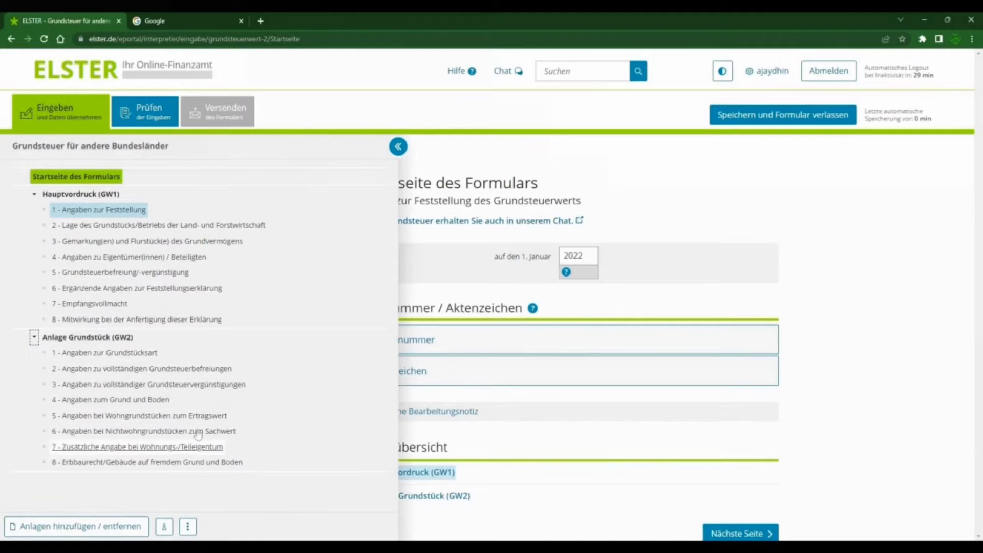
{"action": "left_click", "coordinate": [34, 338]}
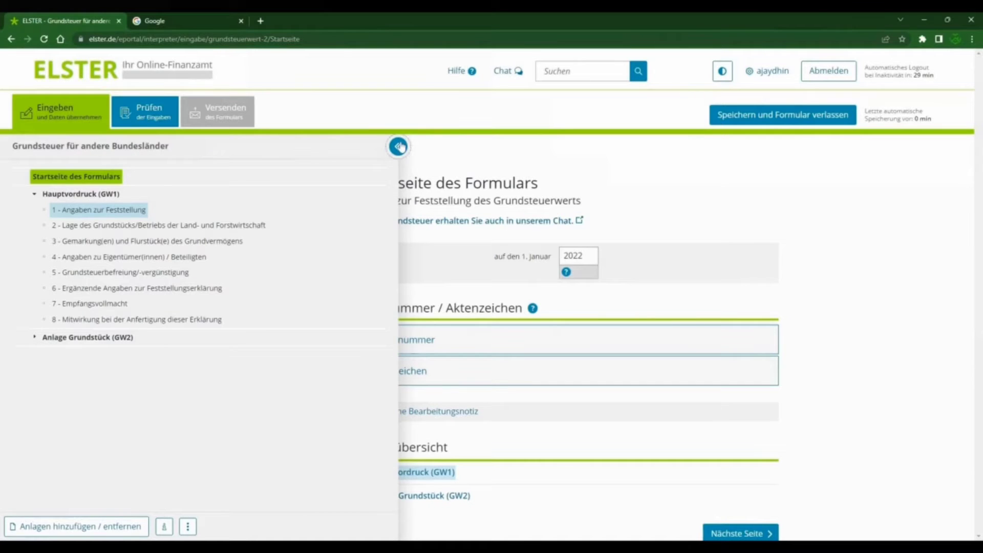
{"action": "left_click", "coordinate": [400, 147]}
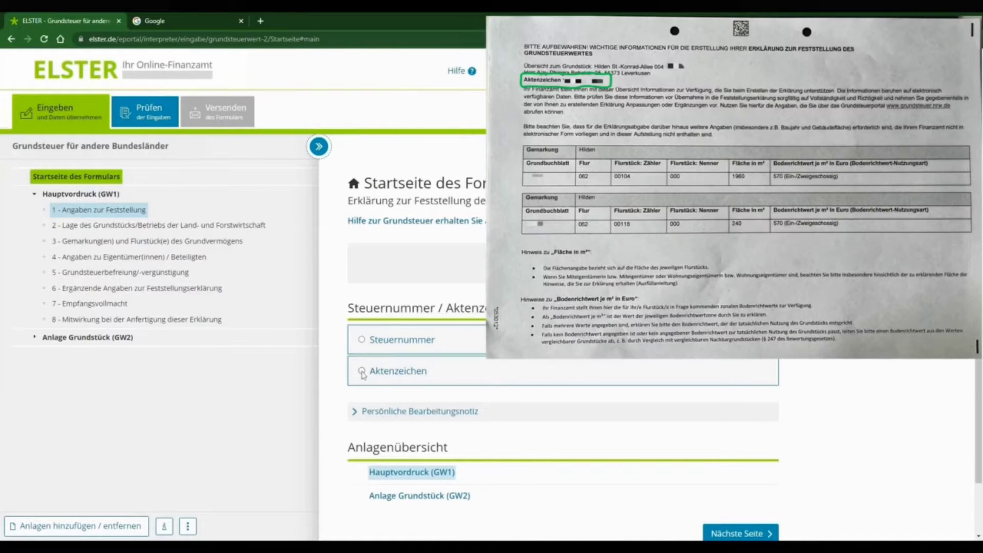
Step: Choose Aktenzeichen as the identifier, set the Bundesland to Nordrhein-Westfalen and enter the property's file number
{"action": "left_click", "coordinate": [363, 371]}
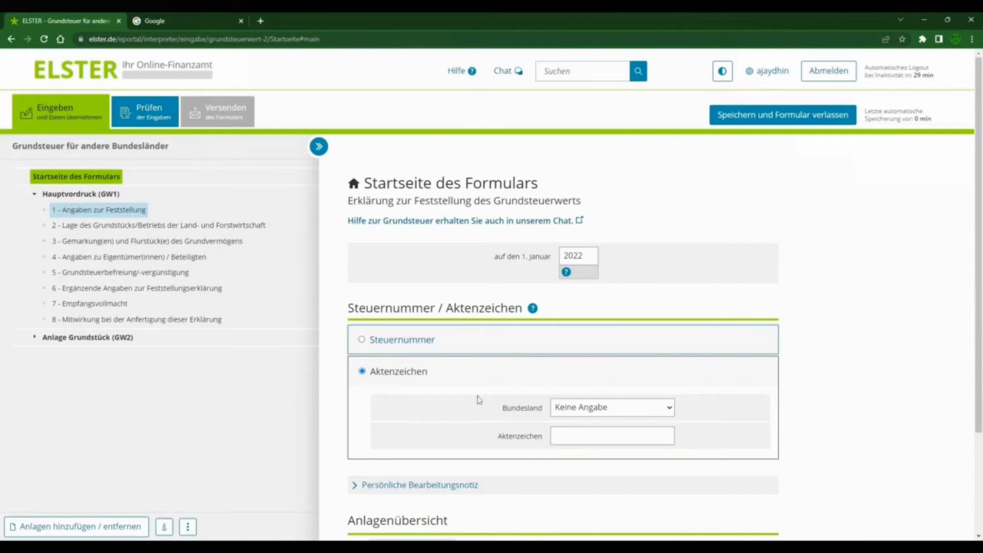
{"action": "scroll", "coordinate": [686, 439], "scroll_direction": "down", "scroll_amount": 1}
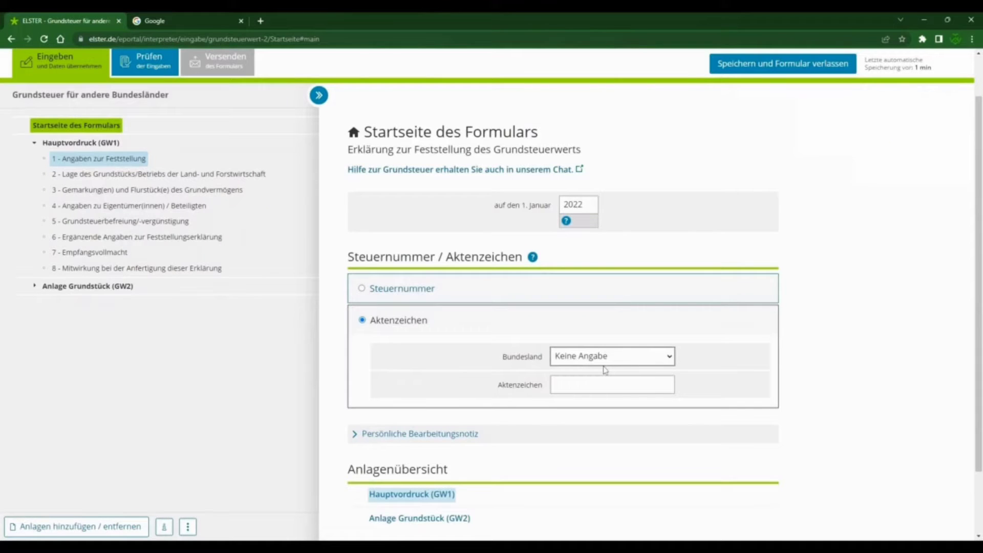
{"action": "left_click", "coordinate": [605, 412]}
{"action": "left_click", "coordinate": [578, 384]}
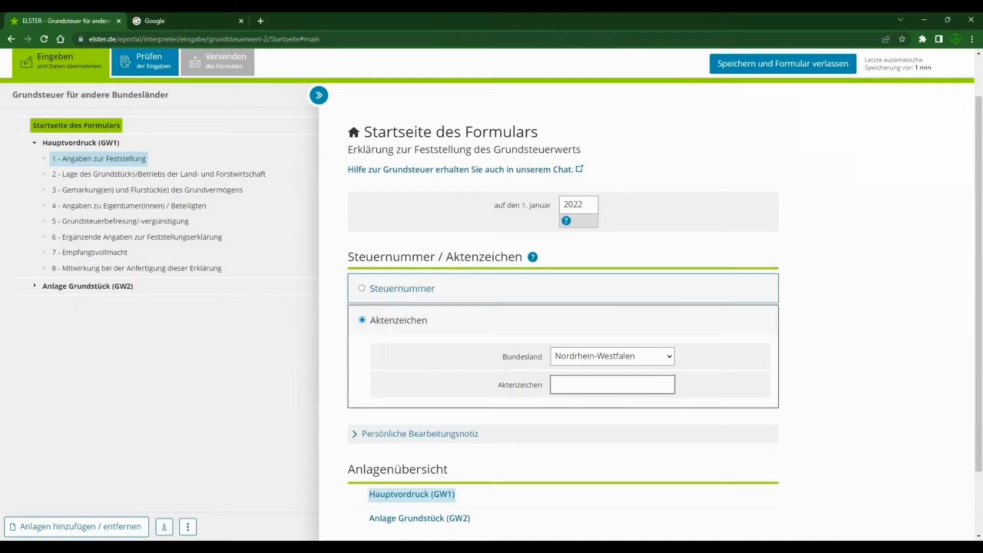
{"action": "type", "text": "••••••••••"}
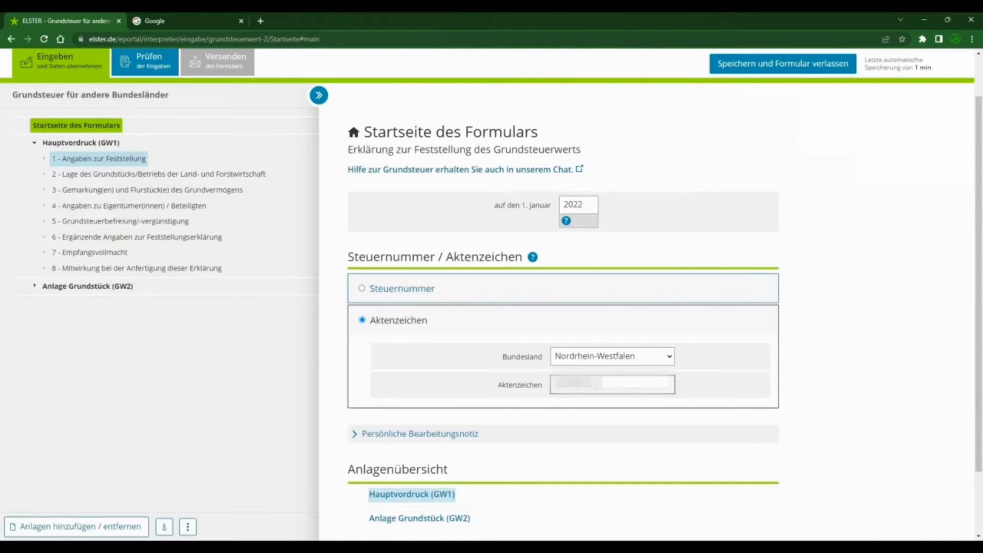
{"action": "type", "text": "••••••••"}
Step: Examine the Persönliche Bearbeitungsnotiz section and its note on transmission to the Finanzamt, then collapse it
{"action": "scroll", "coordinate": [712, 345], "scroll_direction": "down", "scroll_amount": 1}
{"action": "left_click", "coordinate": [365, 384]}
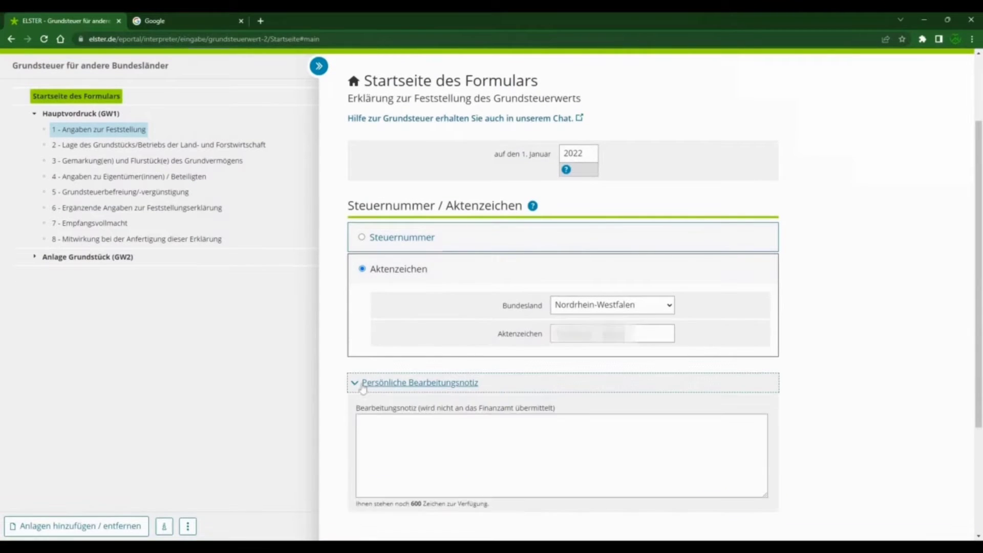
{"action": "left_click", "coordinate": [362, 424]}
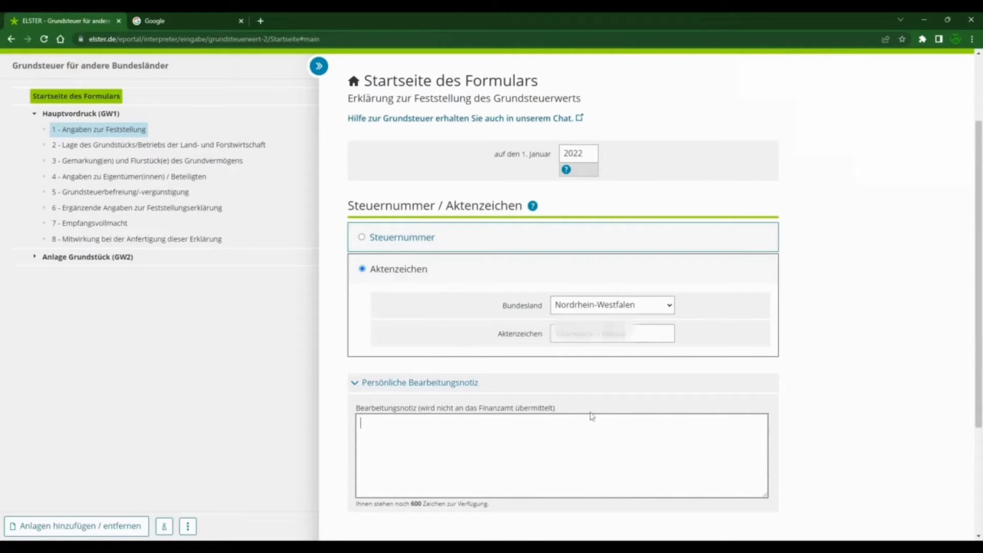
{"action": "left_click_drag", "start_coordinate": [426, 408], "coordinate": [559, 409]}
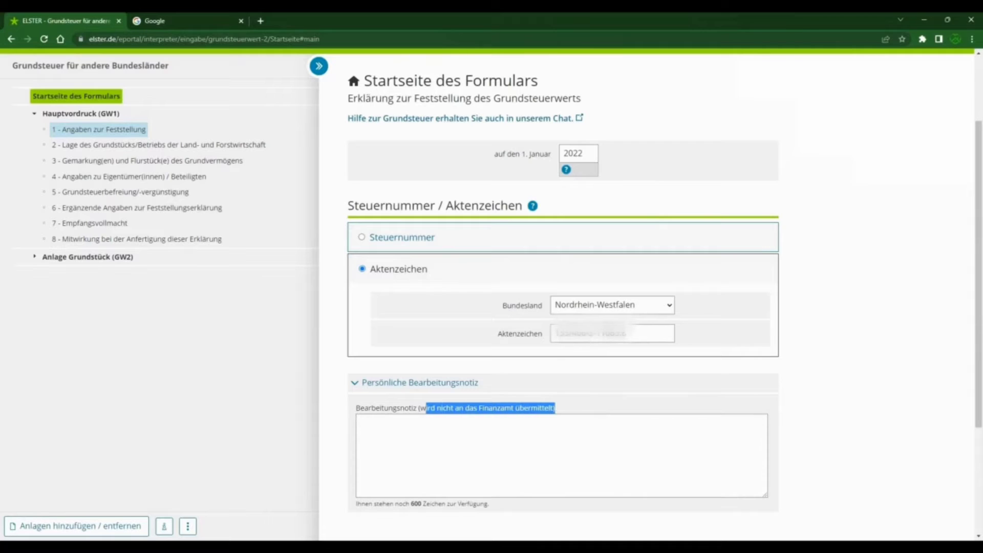
{"action": "left_click", "coordinate": [357, 384]}
{"action": "scroll", "coordinate": [557, 389], "scroll_direction": "down", "scroll_amount": 1}
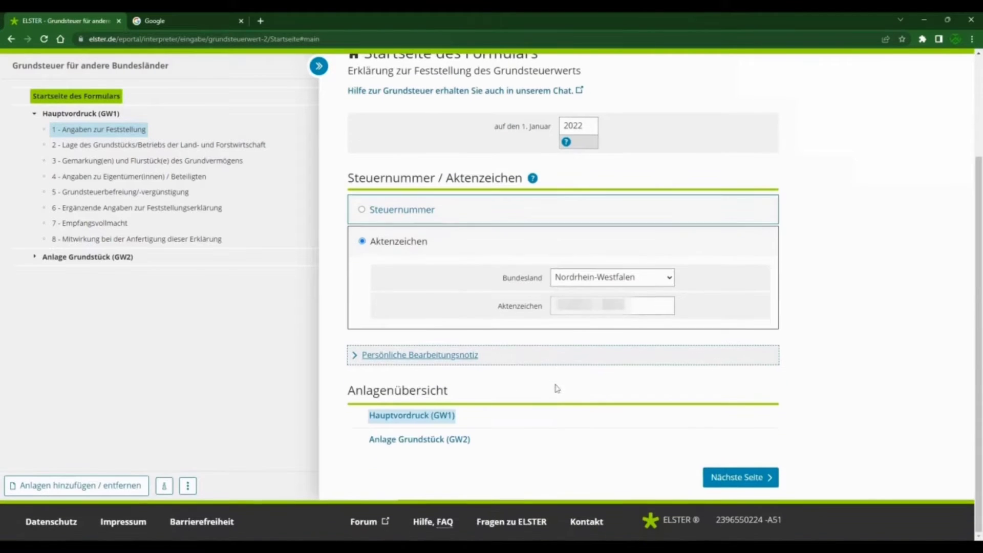
Step: Advance through the Hauptvordruck (GW1) overview to "1 - Angaben zur Feststellung" and go to Art der wirtschaftlichen Einheit
{"action": "left_click", "coordinate": [724, 478]}
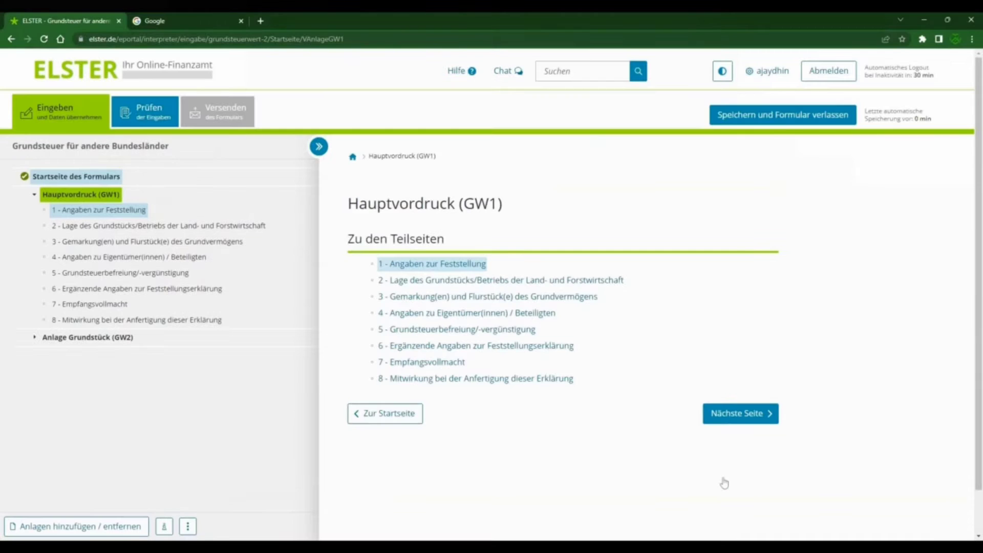
{"action": "left_click", "coordinate": [742, 415]}
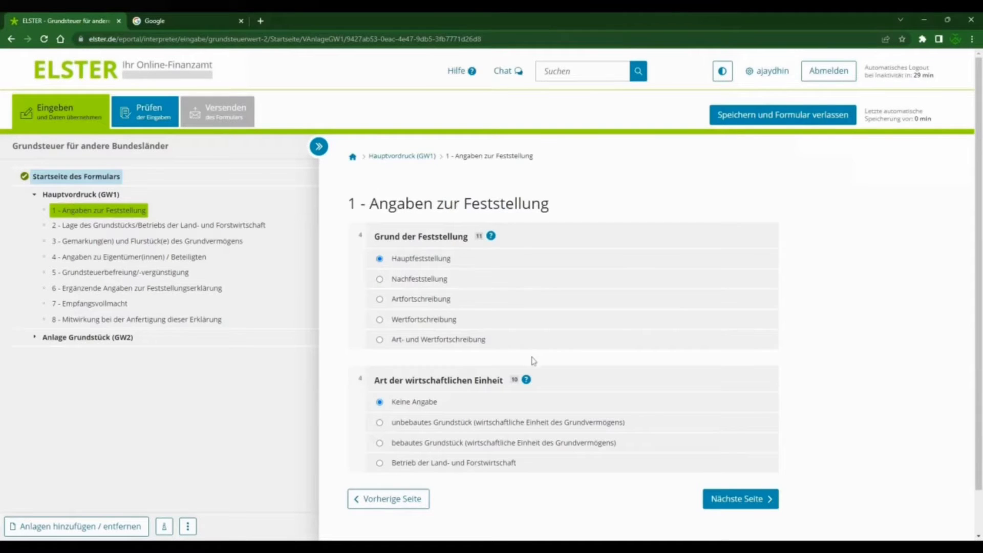
{"action": "scroll", "coordinate": [535, 364], "scroll_direction": "down", "scroll_amount": 1}
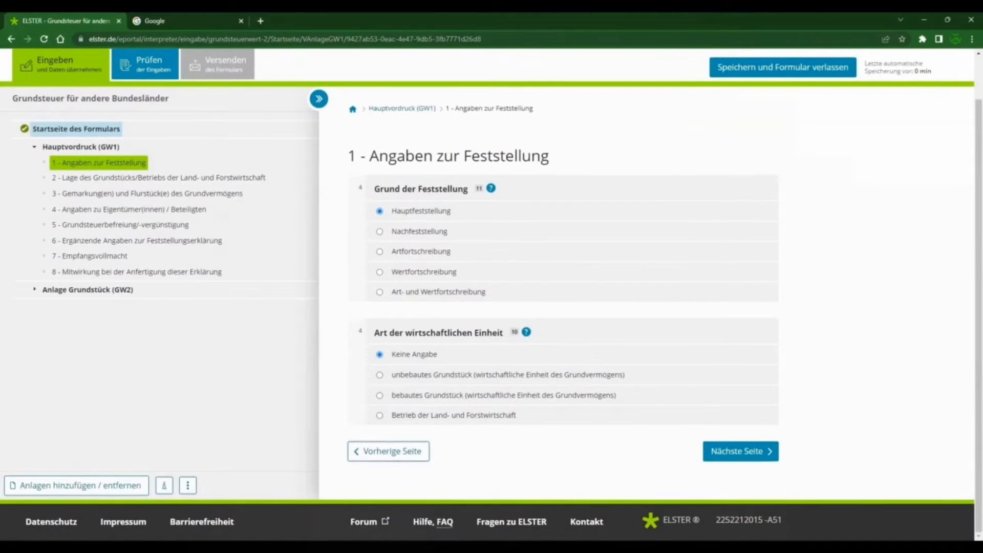
{"action": "left_click_drag", "start_coordinate": [406, 333], "coordinate": [507, 334]}
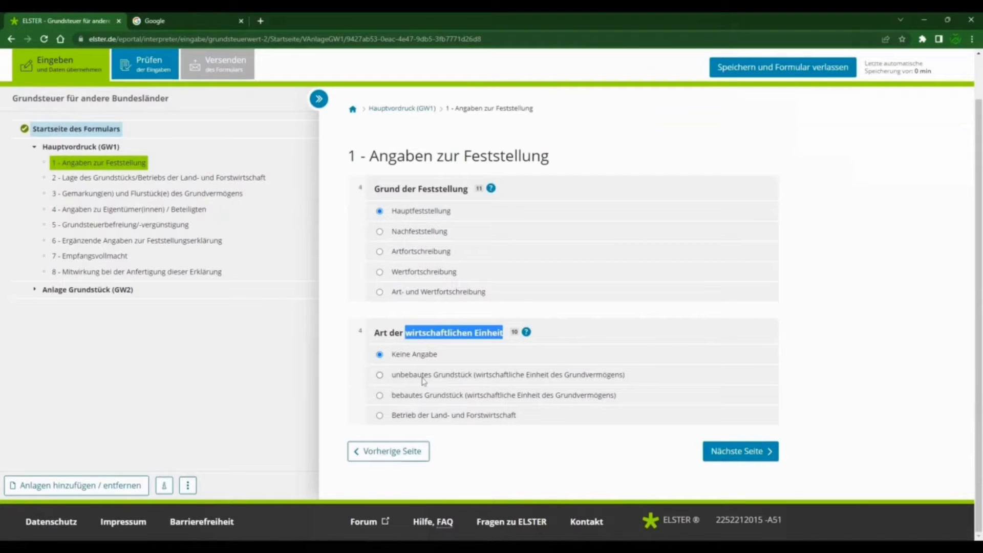
{"action": "left_click", "coordinate": [380, 416]}
{"action": "left_click", "coordinate": [380, 396]}
{"action": "left_click", "coordinate": [379, 375]}
{"action": "left_click", "coordinate": [380, 354]}
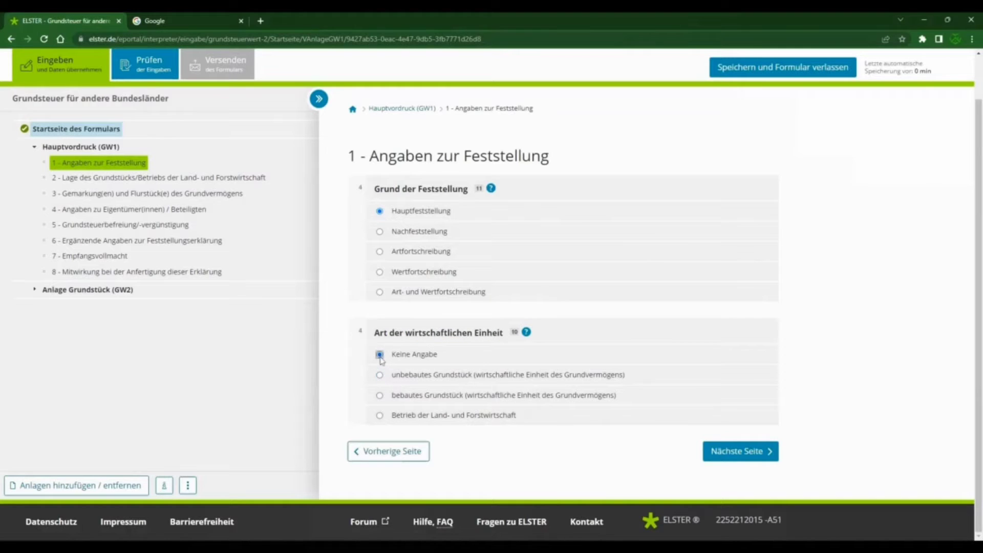
Step: Set Art der wirtschaftlichen Einheit to bebautes Grundstück and continue to section 2 on the property's location
{"action": "left_click", "coordinate": [381, 396]}
{"action": "left_click", "coordinate": [726, 453]}
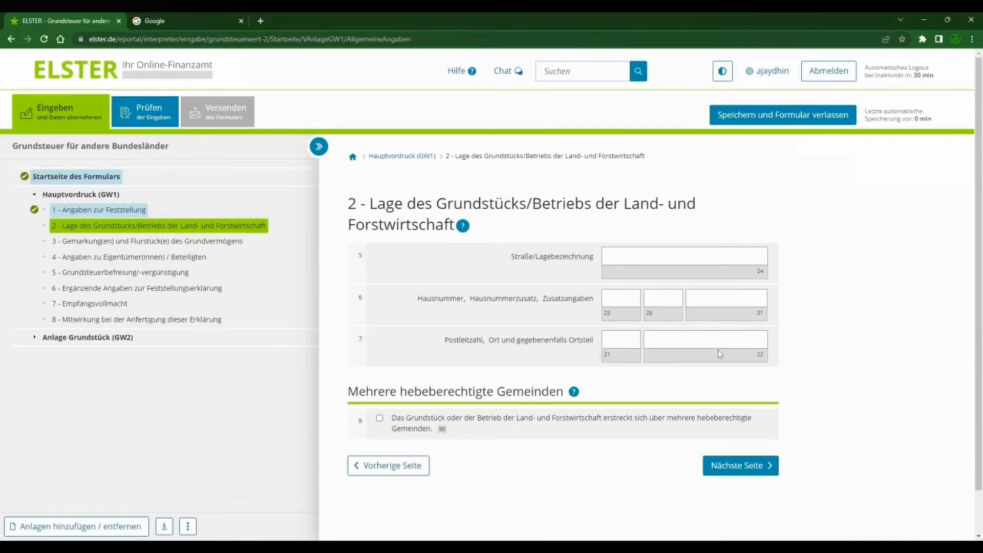
Step: Enter the property's street and house number, leaving the house number suffix and additional details empty
{"action": "left_click", "coordinate": [624, 252]}
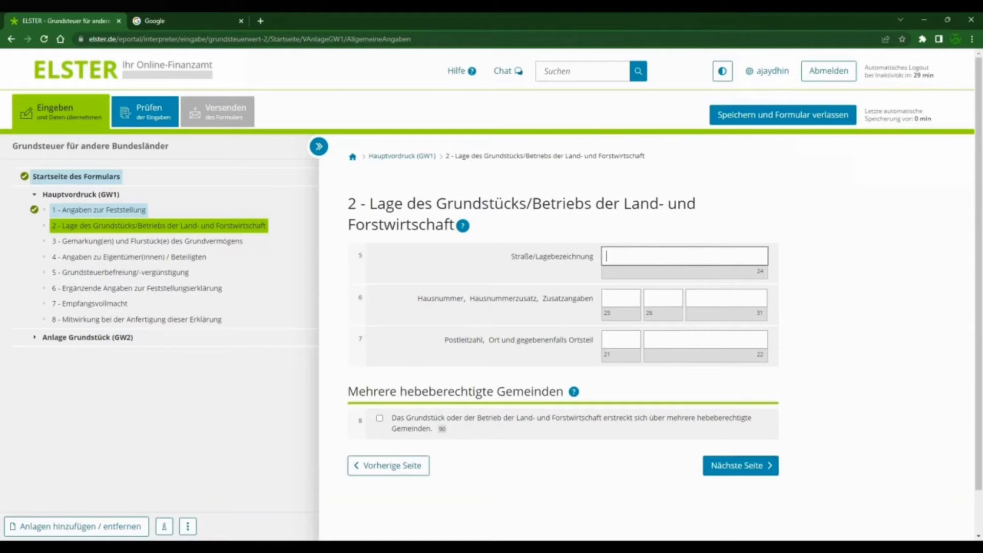
{"action": "type", "text": "Sankt"}
{"action": "key", "text": "BackSpace"}
{"action": "key", "text": "BackSpace"}
{"action": "key", "text": "BackSpace"}
{"action": "key", "text": "BackSpace"}
{"action": "key", "text": "Tab"}
{"action": "key", "text": "Tab"}
{"action": "key", "text": "Tab"}
{"action": "key", "text": "Tab"}
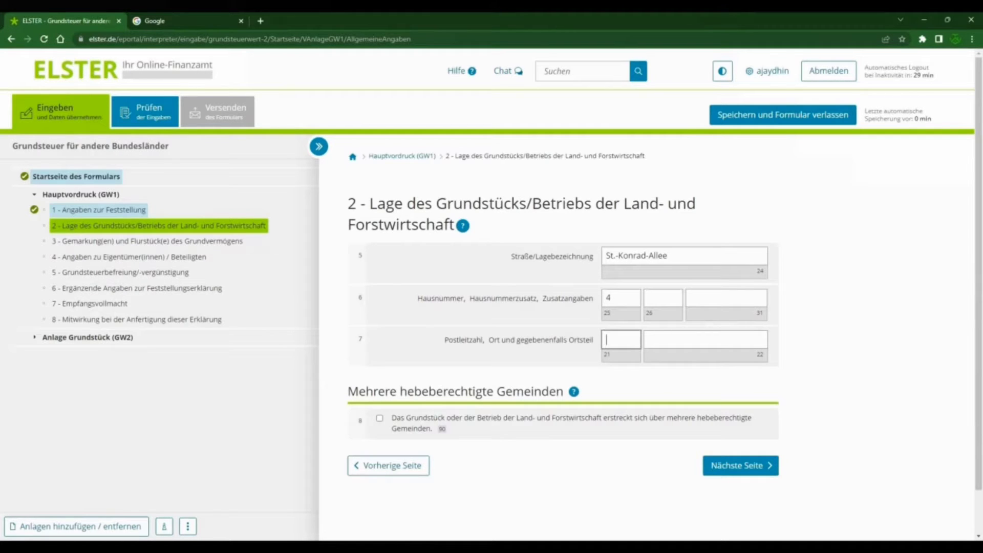
Step: Enter the property's postal code and town, and continue to section 3 on Gemarkungen and Flurstücke
{"action": "type", "text": "40721"}
{"action": "key", "text": "Tab"}
{"action": "type", "text": "Hilden"}
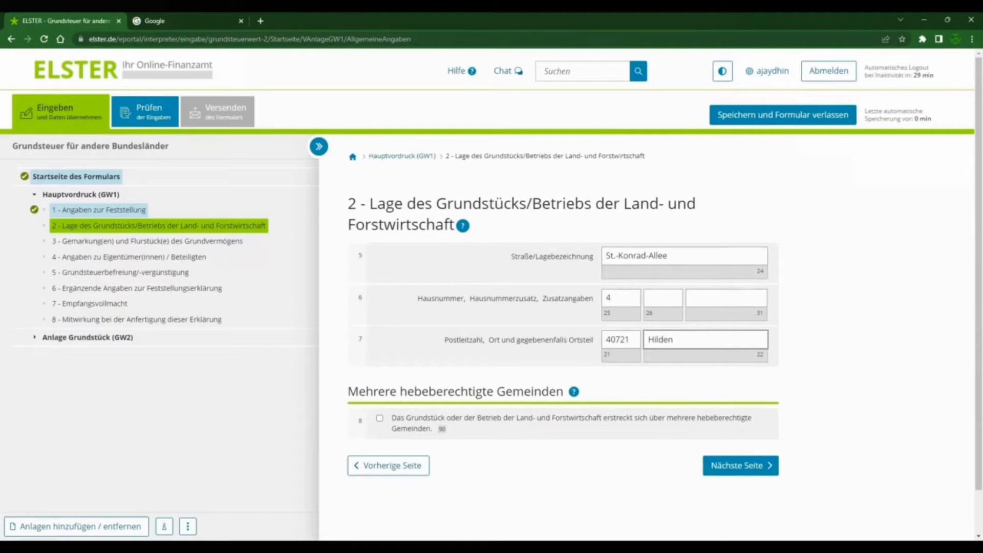
{"action": "scroll", "coordinate": [441, 384], "scroll_direction": "down", "scroll_amount": 1}
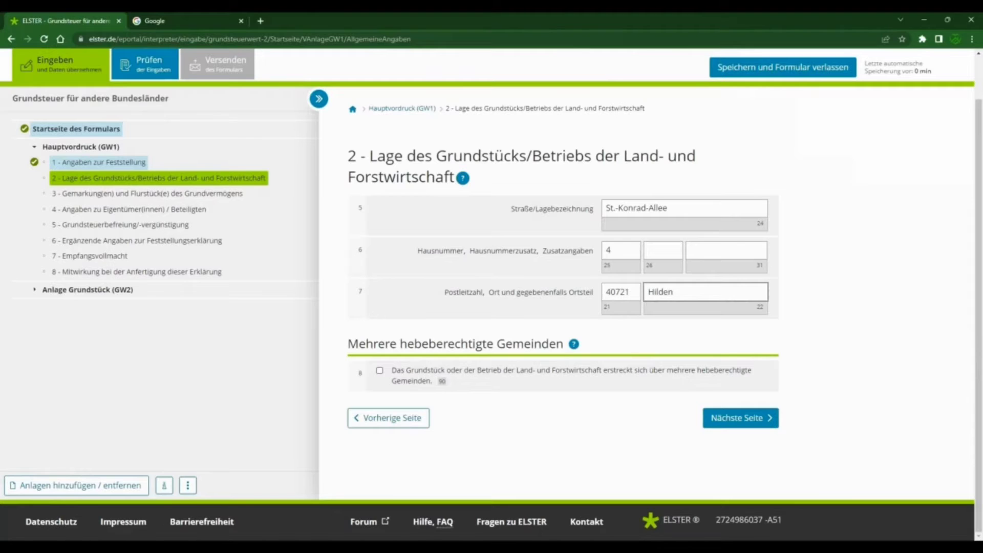
{"action": "left_click", "coordinate": [747, 419]}
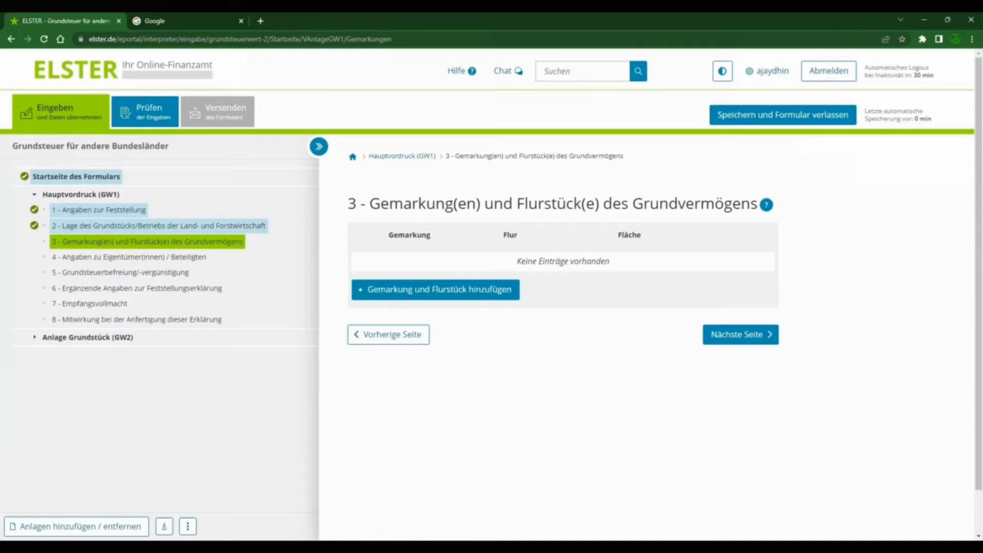
Step: Add a first Gemarkung and Flurstück entry with Gemarkung Hilden and the property's Grundbuchblatt number
{"action": "double_click", "coordinate": [550, 204]}
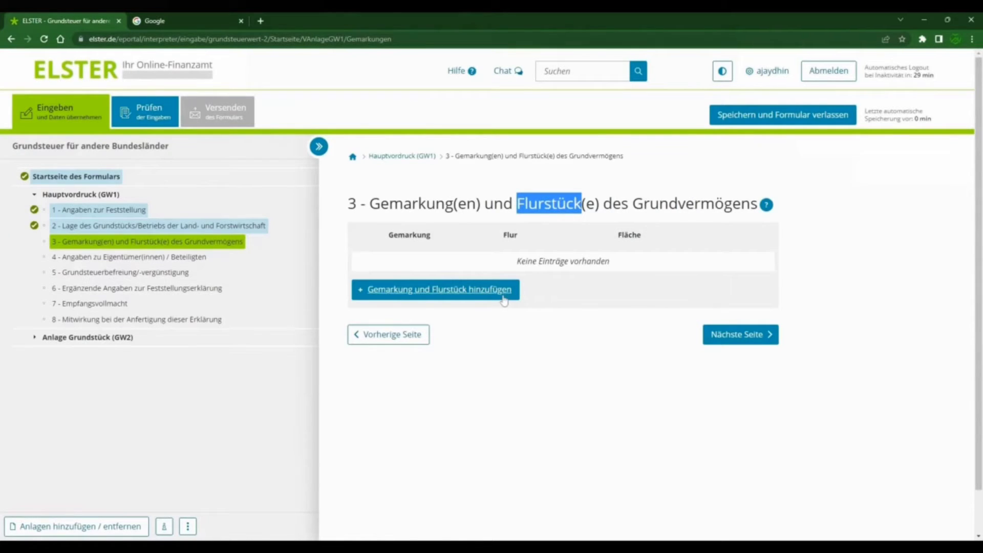
{"action": "left_click", "coordinate": [469, 290]}
{"action": "scroll", "coordinate": [681, 267], "scroll_direction": "down", "scroll_amount": 2}
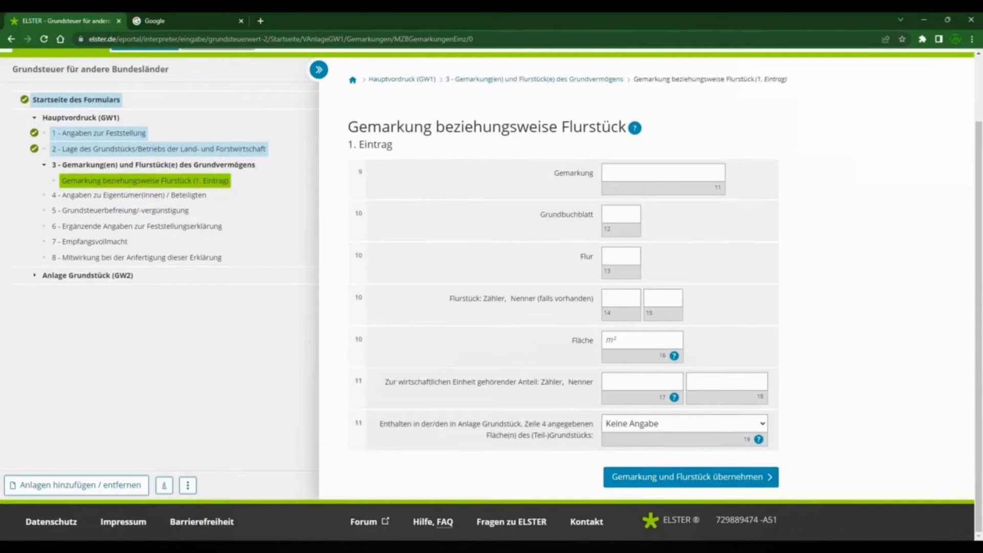
{"action": "left_click", "coordinate": [661, 173]}
{"action": "type", "text": "Hilden"}
{"action": "left_click", "coordinate": [617, 214]}
{"action": "type", "text": "14577"}
Step: Set the Flur of the first entry to 62, without a leading zero
{"action": "key", "text": "Tab"}
{"action": "type", "text": "062"}
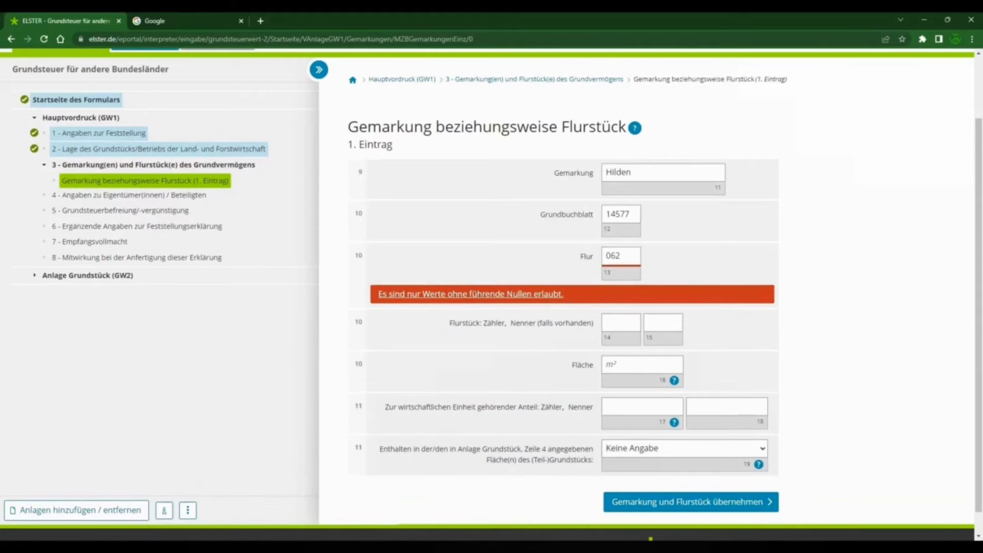
{"action": "scroll", "coordinate": [492, 295], "scroll_direction": "up", "scroll_amount": 2}
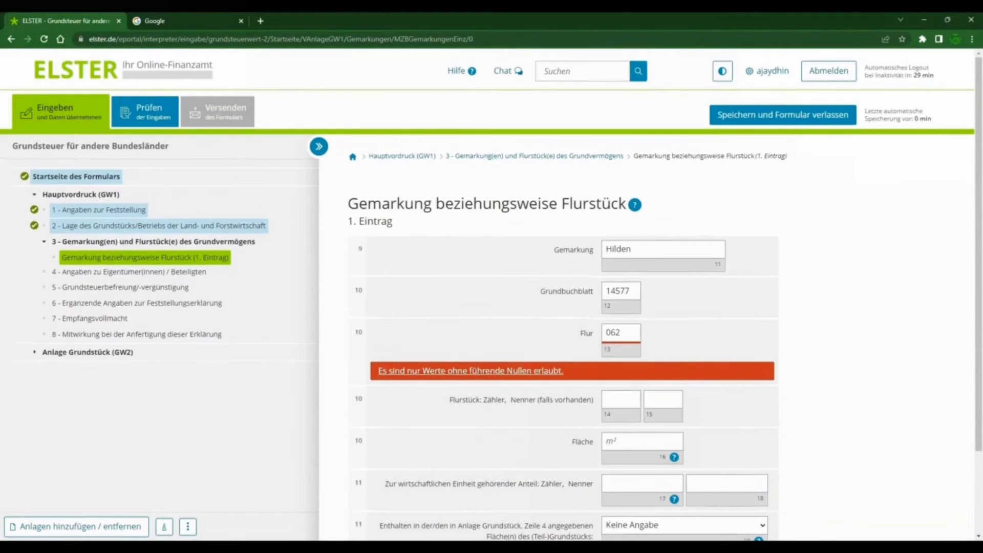
{"action": "left_click_drag", "start_coordinate": [612, 333], "coordinate": [605, 333]}
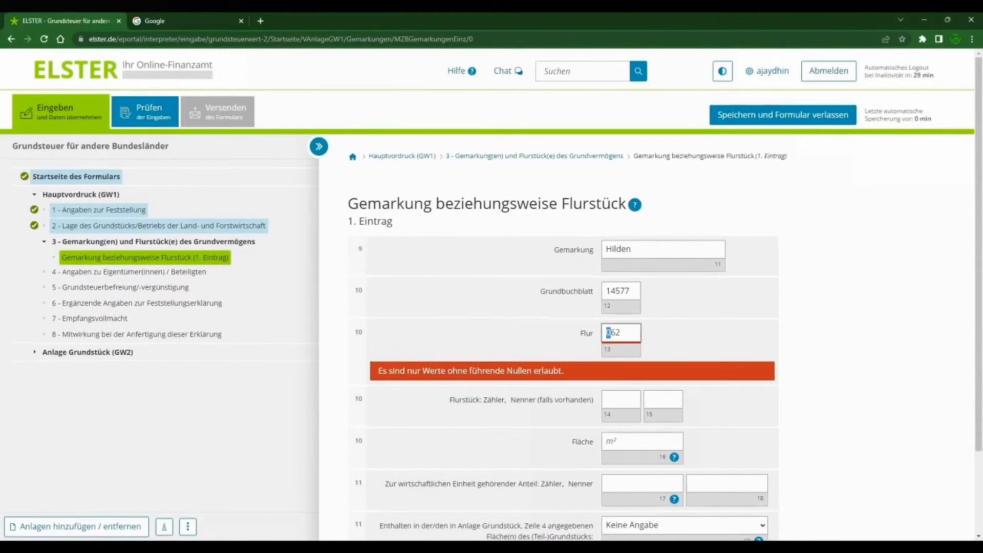
{"action": "key", "text": "BackSpace"}
{"action": "left_click", "coordinate": [680, 326]}
Step: Enter Flurstück Zähler 104 and Nenner 000 for the first entry, with a Fläche of 1960 m²
{"action": "left_click", "coordinate": [621, 375]}
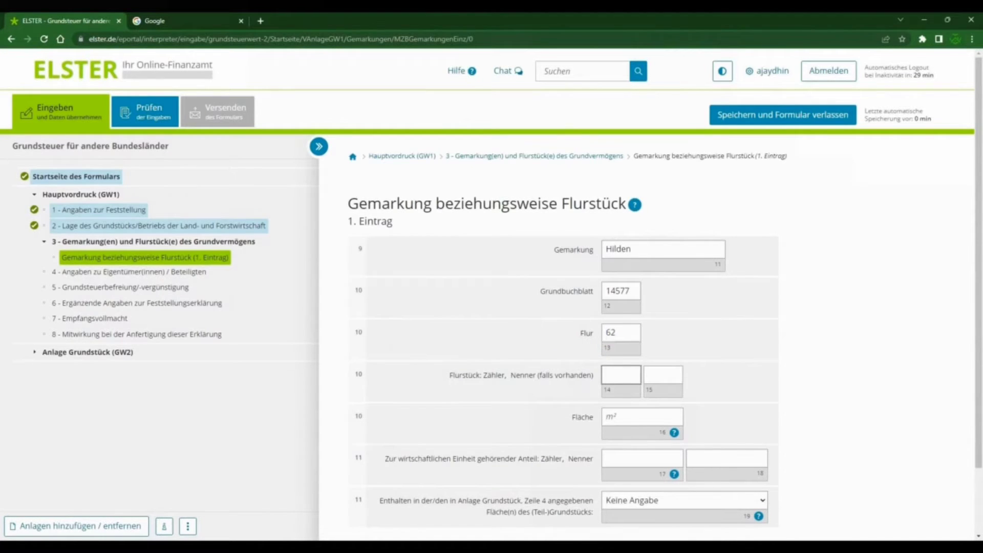
{"action": "type", "text": "104"}
{"action": "key", "text": "Tab"}
{"action": "type", "text": "000"}
{"action": "key", "text": "Tab"}
{"action": "scroll", "coordinate": [738, 389], "scroll_direction": "down", "scroll_amount": 1}
{"action": "left_click", "coordinate": [642, 366]}
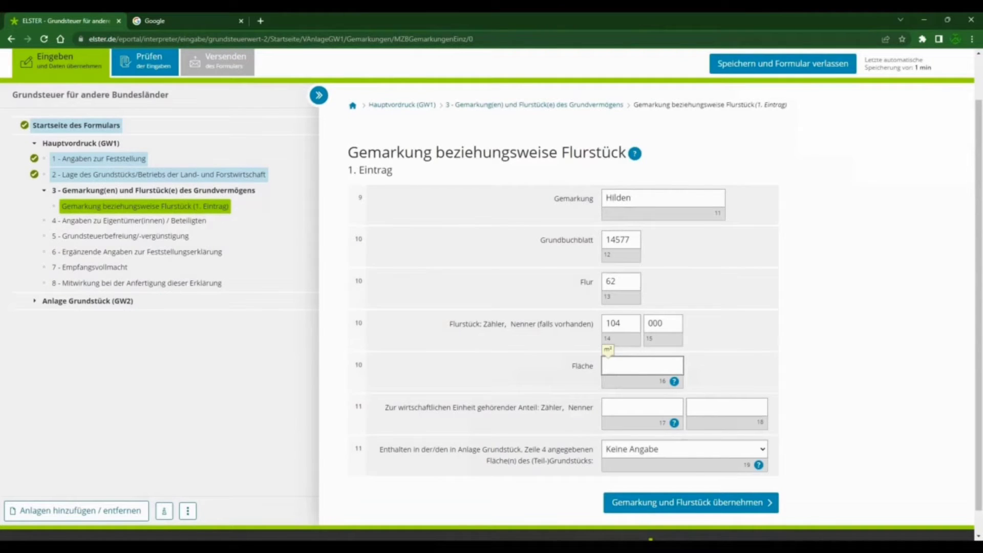
{"action": "type", "text": "1960"}
{"action": "key", "text": "Tab"}
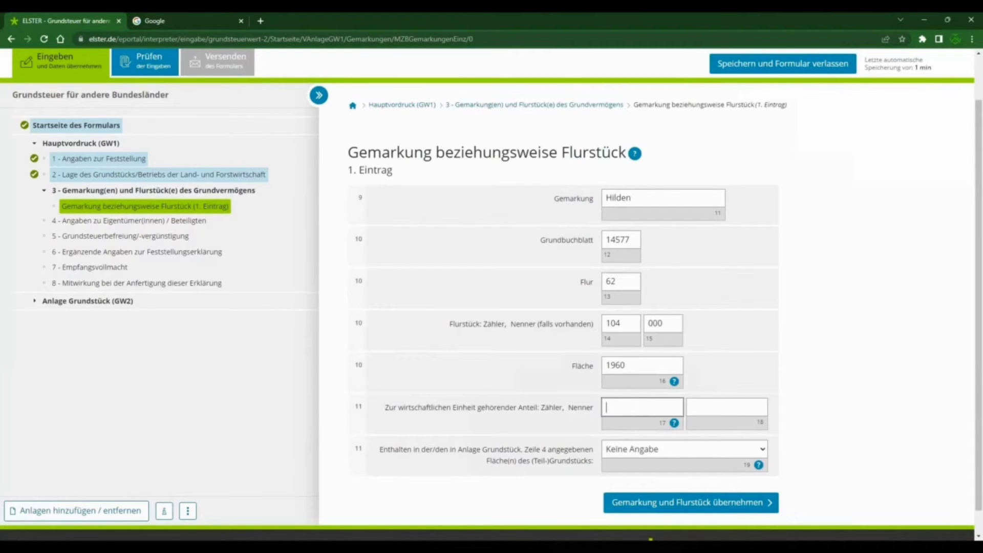
Step: Set the share belonging to the wirtschaftliche Einheit to Zähler 394 and Nenner 10000 in the first entry
{"action": "type", "text": "394"}
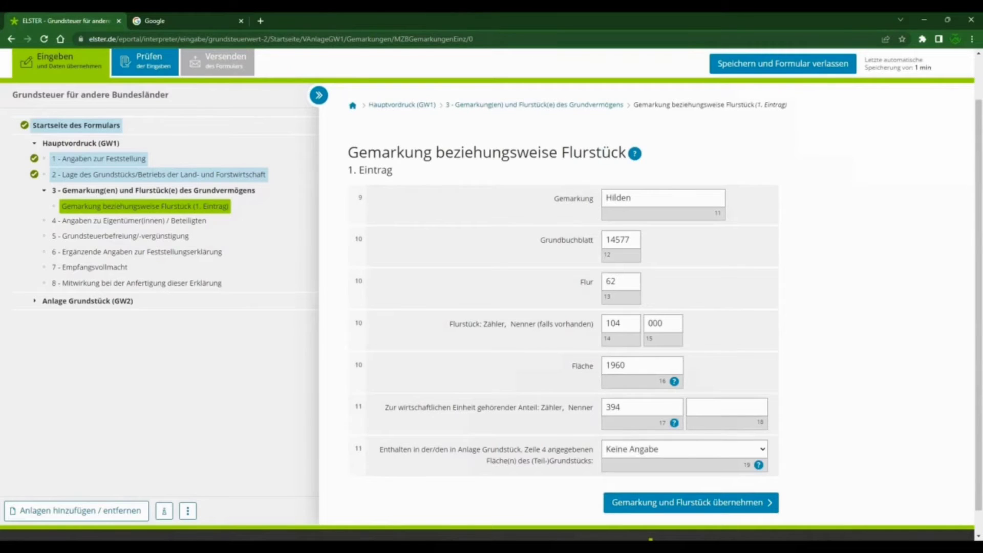
{"action": "key", "text": "Tab"}
{"action": "type", "text": "10000"}
{"action": "key", "text": "Tab"}
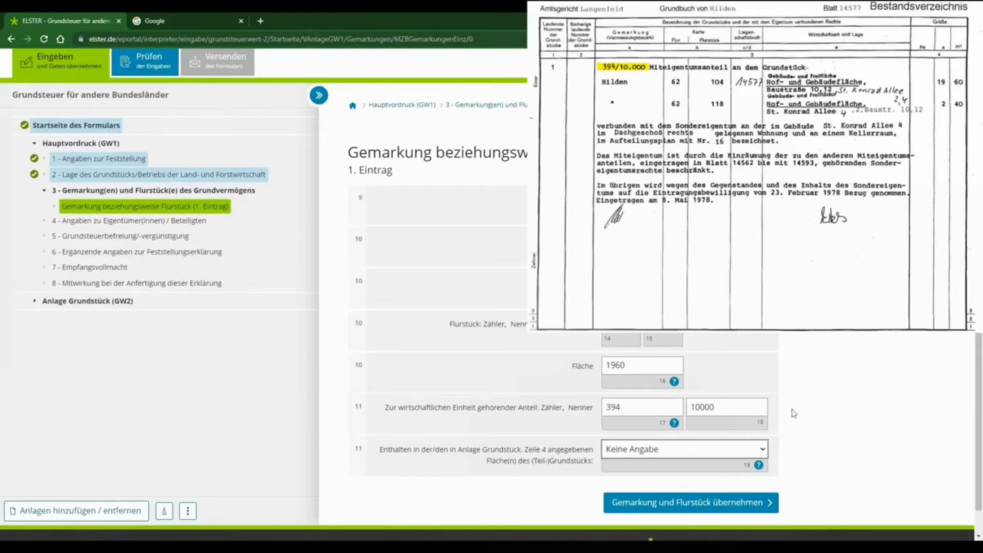
Step: Assign the first Flurstück to "1 - erste Fläche" and accept the entry into the list
{"action": "scroll", "coordinate": [784, 414], "scroll_direction": "down", "scroll_amount": 1}
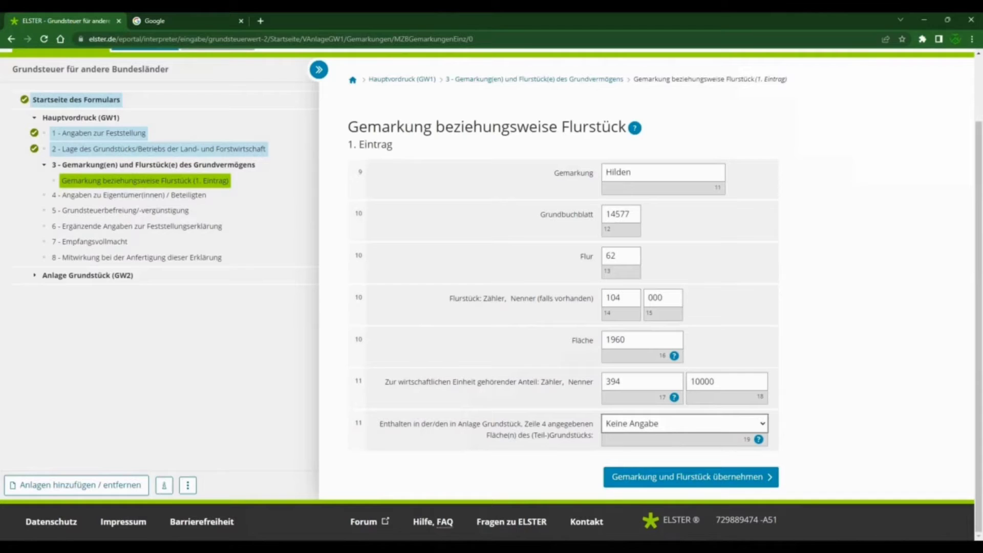
{"action": "key", "text": "Down"}
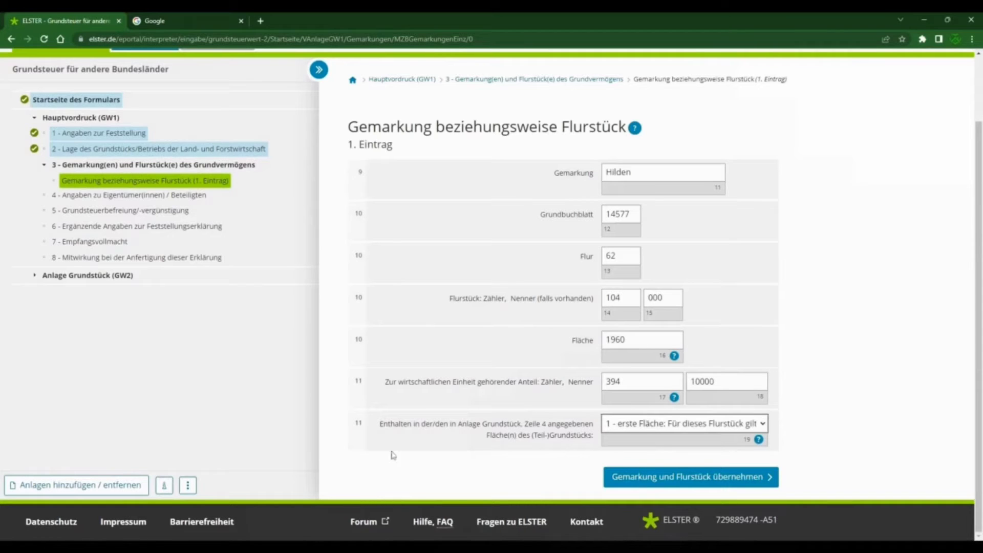
{"action": "left_click", "coordinate": [686, 478]}
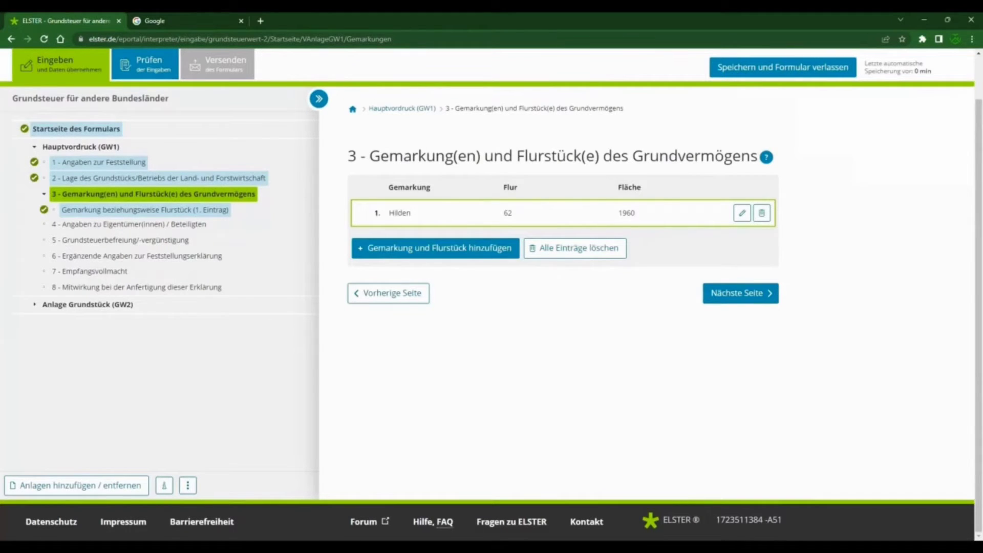
Step: Add a second Gemarkung and Flurstück entry with Gemarkung Hilden and the same Grundbuchblatt number
{"action": "left_click", "coordinate": [425, 248]}
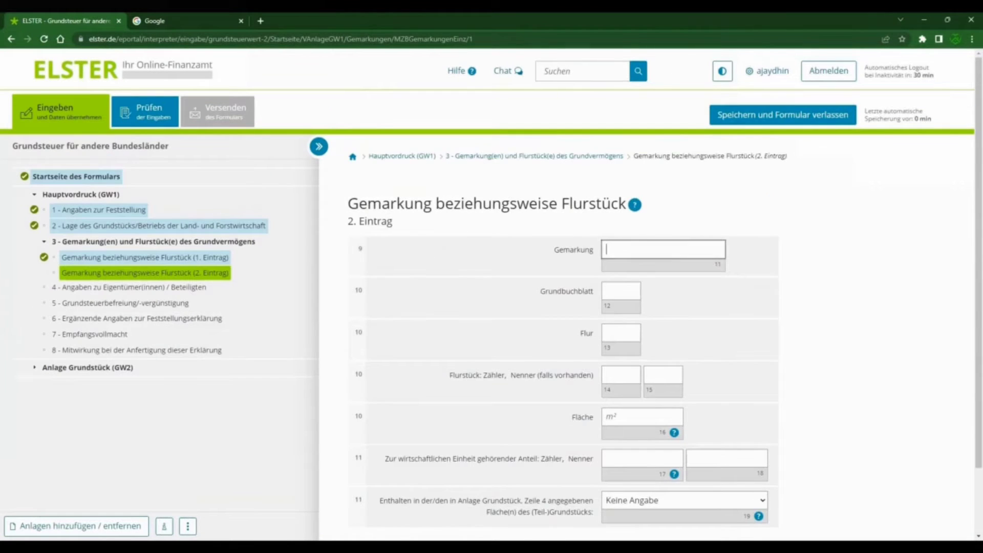
{"action": "type", "text": "Hilden"}
{"action": "key", "text": "Tab"}
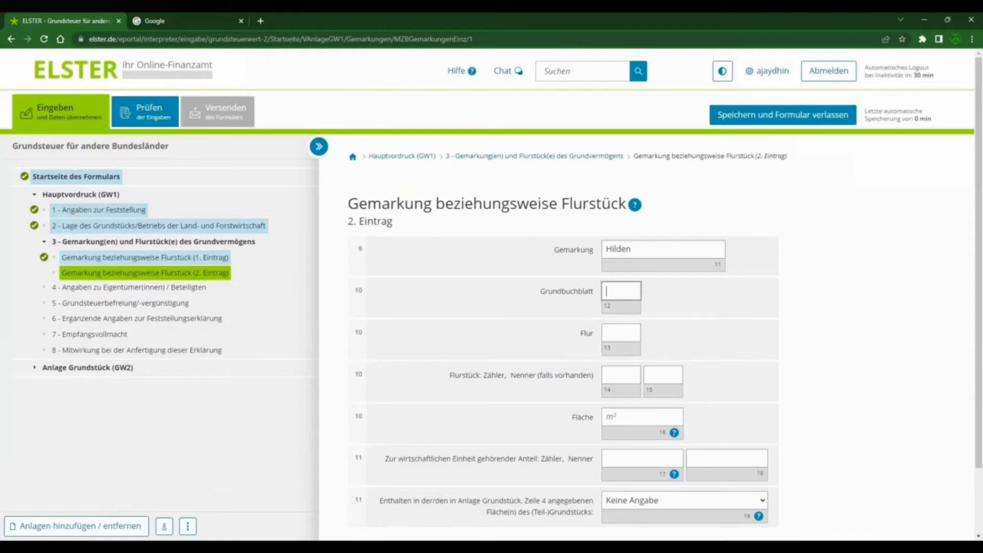
{"action": "type", "text": "14577"}
{"action": "key", "text": "Tab"}
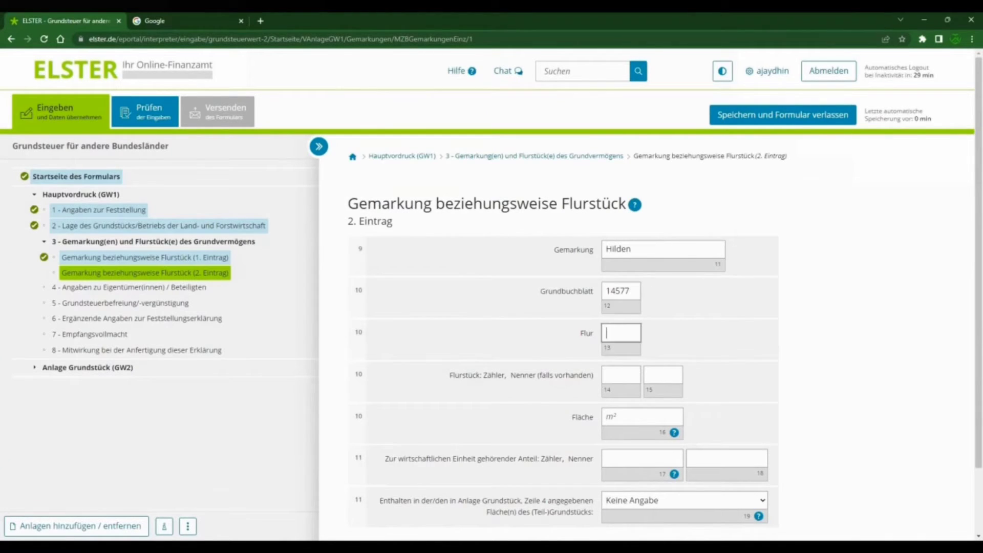
Step: Enter Flur 62 and Flurstück Zähler 118, Nenner 000 for the second entry
{"action": "type", "text": "62"}
{"action": "key", "text": "Tab"}
{"action": "type", "text": "118"}
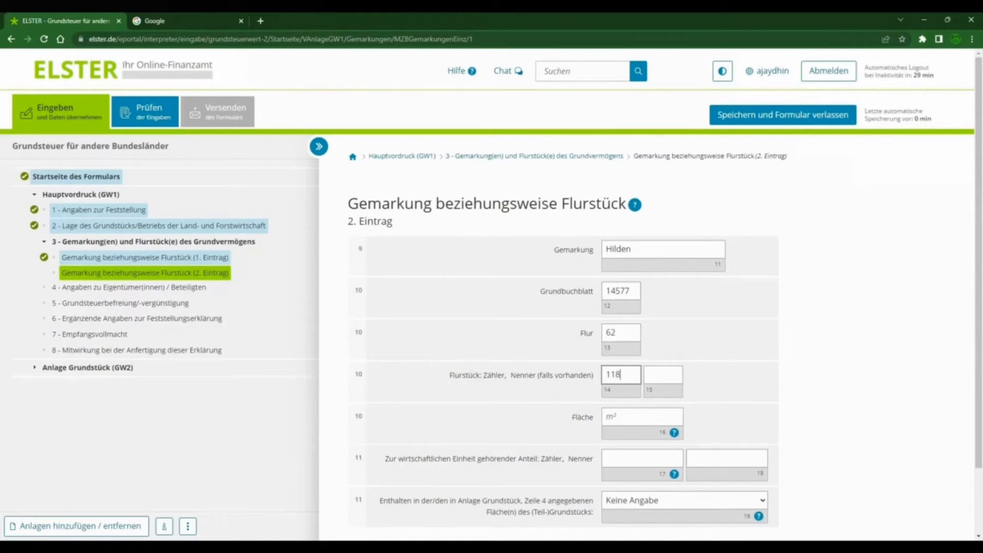
{"action": "key", "text": "Tab"}
{"action": "type", "text": "000"}
{"action": "key", "text": "Tab"}
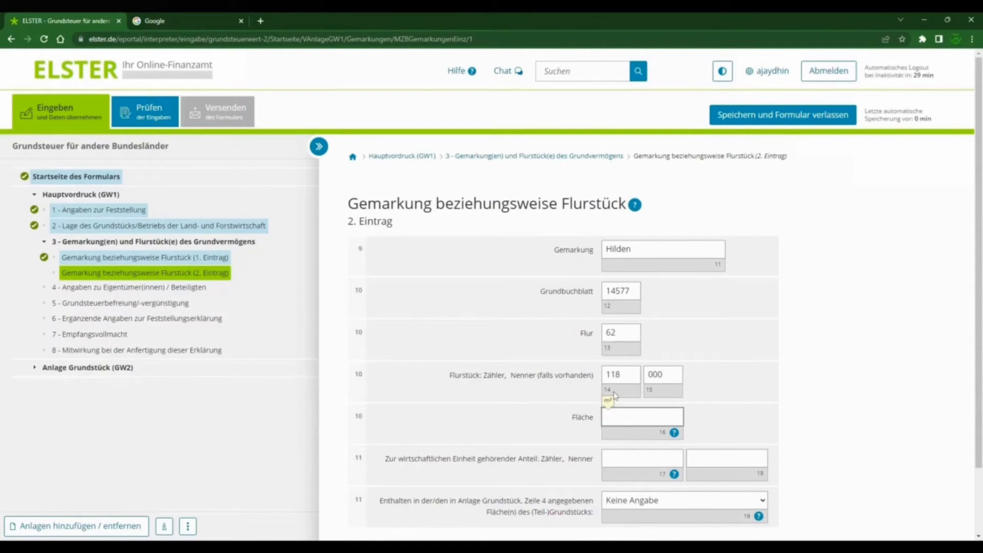
Step: Set the second entry's Fläche to 240 m² and its share of the wirtschaftliche Einheit to 394/10000
{"action": "type", "text": "240"}
{"action": "scroll", "coordinate": [608, 403], "scroll_direction": "down", "scroll_amount": 2}
{"action": "key", "text": "Tab"}
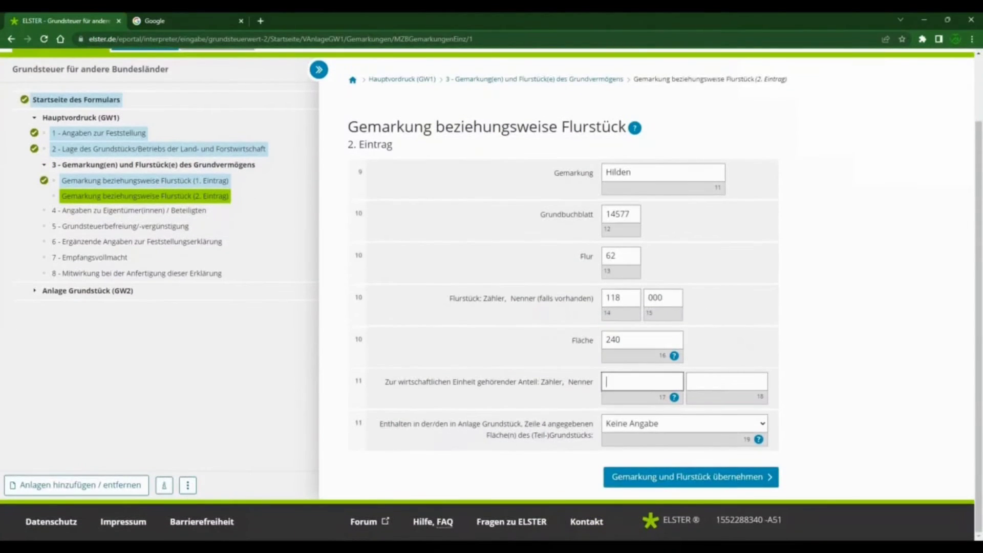
{"action": "type", "text": "394"}
{"action": "key", "text": "Tab"}
{"action": "key", "text": "Tab"}
{"action": "type", "text": "10000"}
{"action": "key", "text": "Tab"}
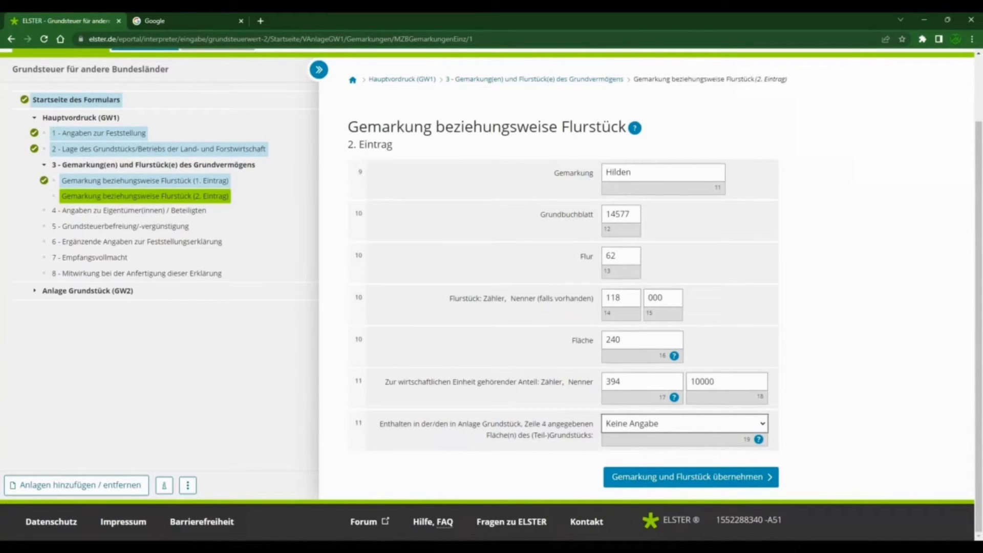
Step: Accept the second Flurstück entry with "1 - erste Fläche" assigned, and continue to section 4 on the owners
{"action": "key", "text": "Down"}
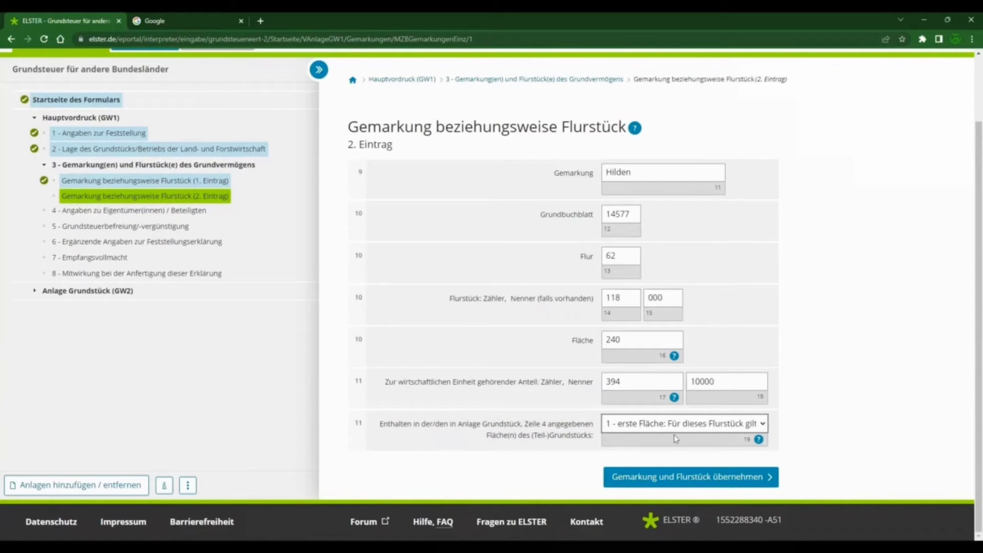
{"action": "left_click", "coordinate": [729, 475]}
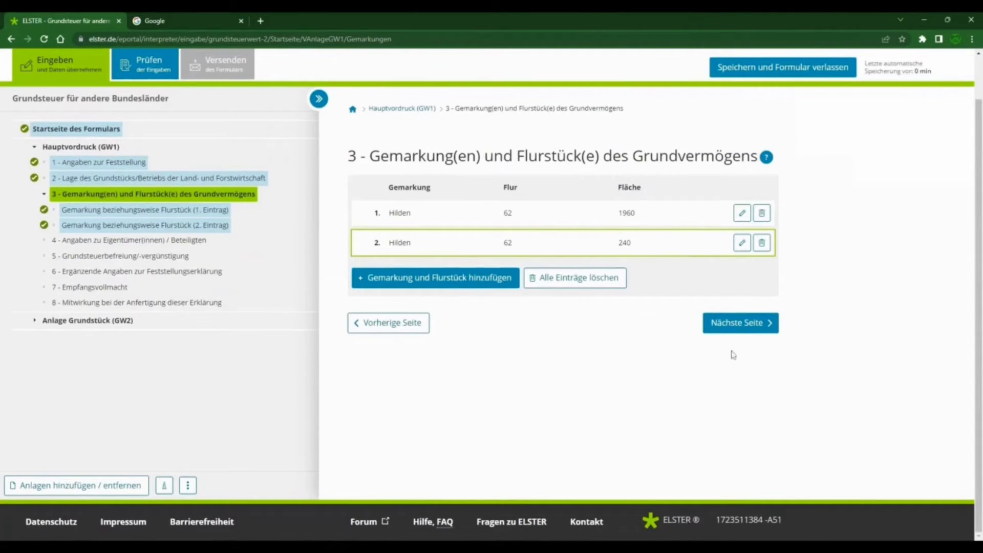
{"action": "left_click", "coordinate": [757, 324]}
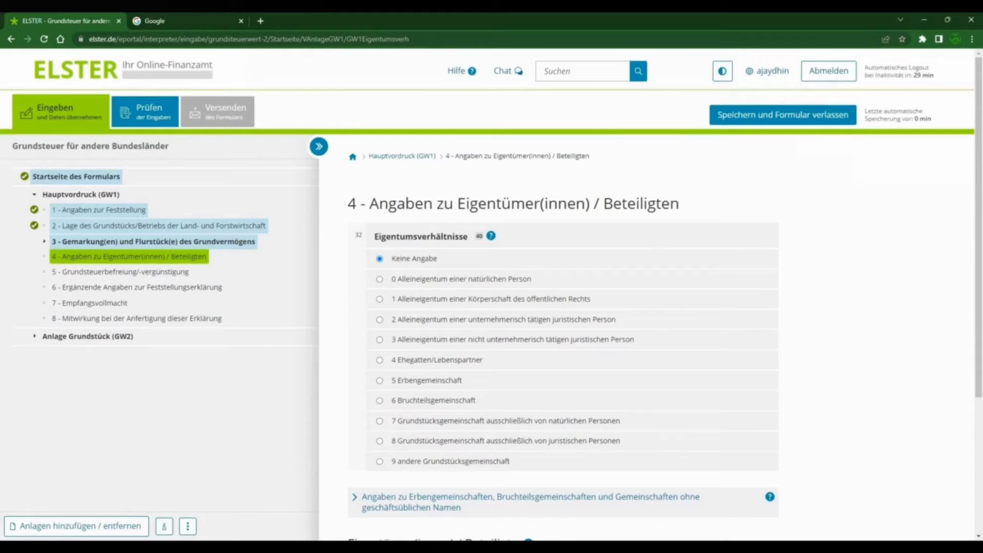
Step: Choose "0 Alleineigentum einer natürlichen Person" as the Eigentumsverhältnisse
{"action": "scroll", "coordinate": [455, 313], "scroll_direction": "down", "scroll_amount": 1}
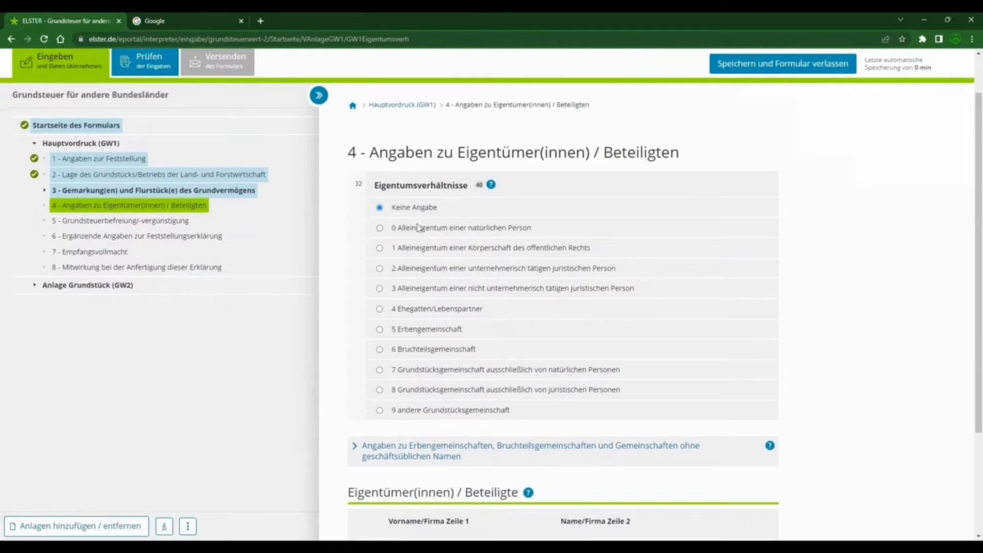
{"action": "left_click_drag", "start_coordinate": [402, 229], "coordinate": [531, 229]}
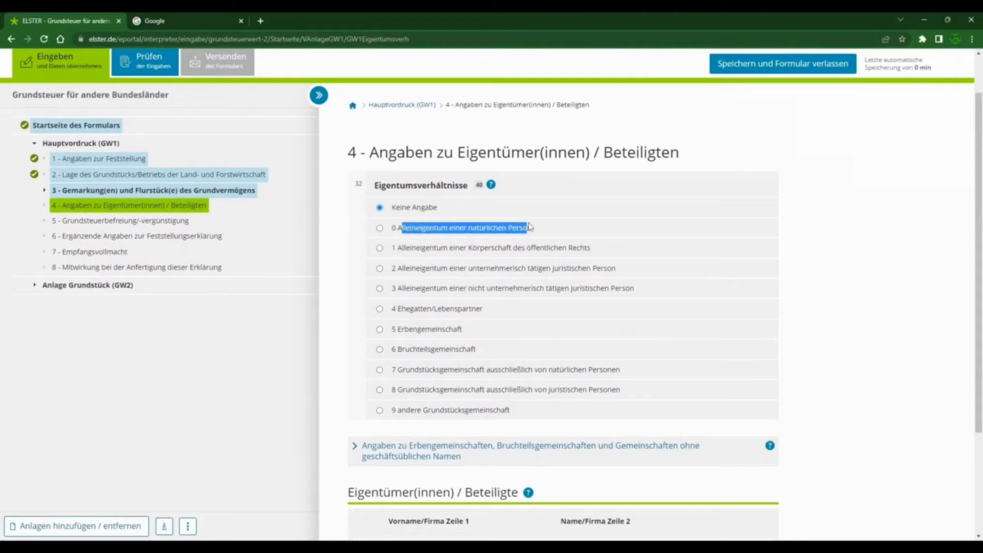
{"action": "left_click", "coordinate": [380, 228]}
{"action": "left_click", "coordinate": [545, 236]}
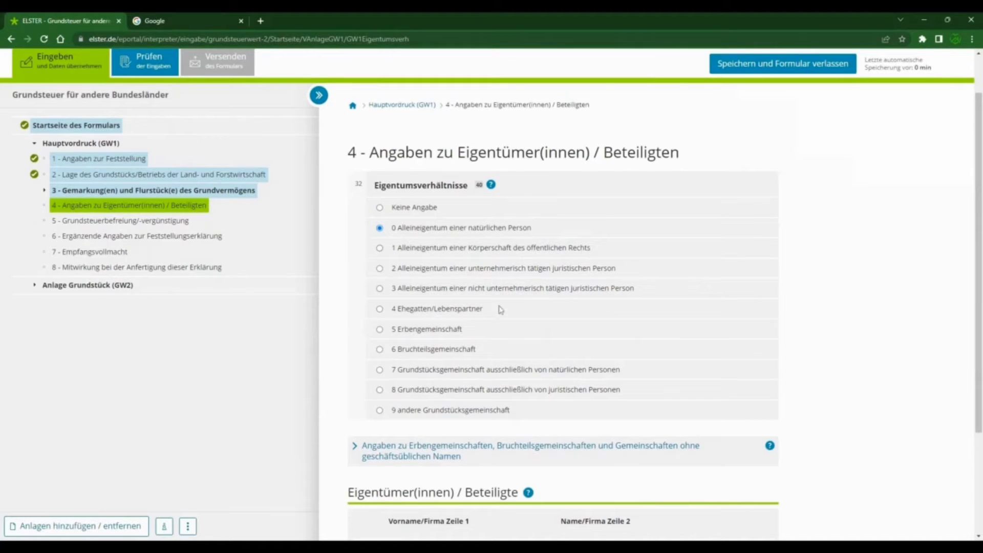
Step: Set the Eigentumsverhältnisse to "4 Ehegatten/Lebenspartner" and add a first entry under Eigentümer(innen) / Beteiligte
{"action": "left_click", "coordinate": [380, 309]}
{"action": "scroll", "coordinate": [798, 370], "scroll_direction": "down", "scroll_amount": 3}
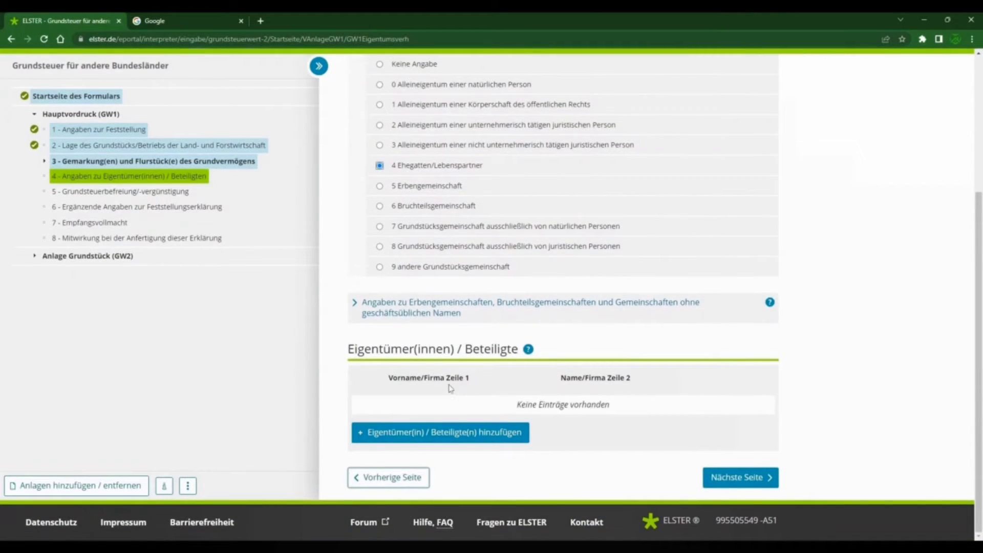
{"action": "left_click_drag", "start_coordinate": [347, 351], "coordinate": [512, 370]}
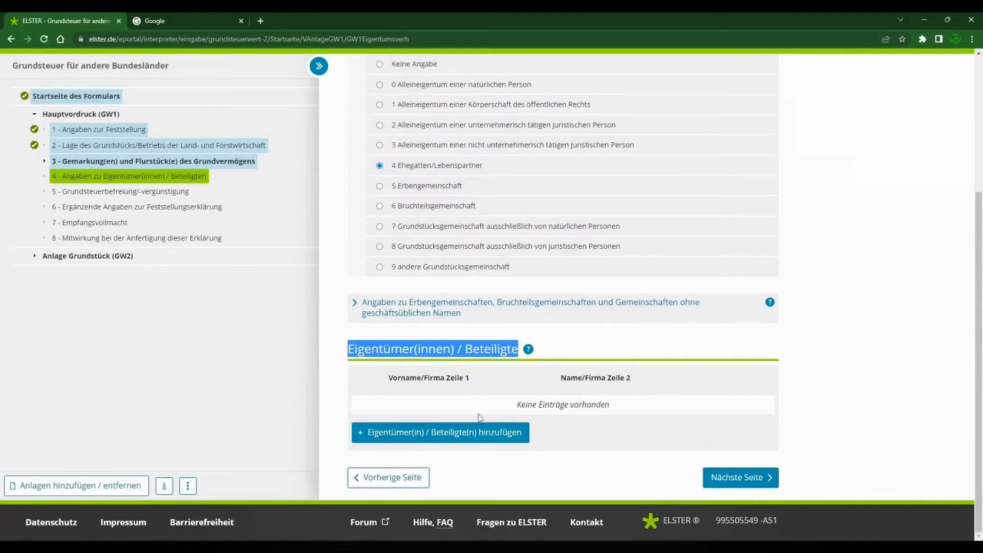
{"action": "left_click", "coordinate": [443, 435]}
Step: Set the first owner's Anredeschlüssel to "Frau" and fill in her date of birth, first name and last name
{"action": "left_click", "coordinate": [650, 251]}
{"action": "left_click", "coordinate": [635, 311]}
{"action": "left_click", "coordinate": [633, 301]}
{"action": "left_click", "coordinate": [628, 328]}
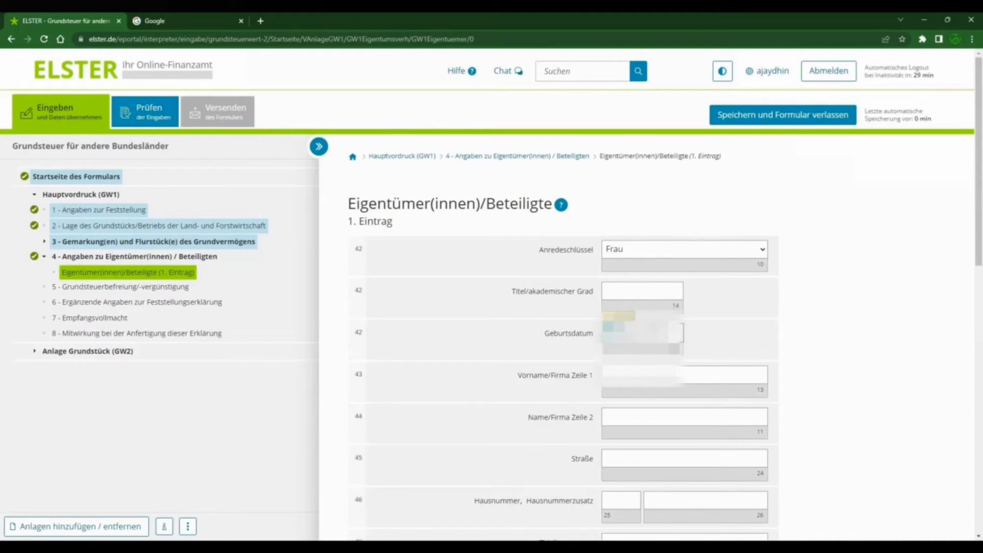
{"action": "key", "text": "Tab"}
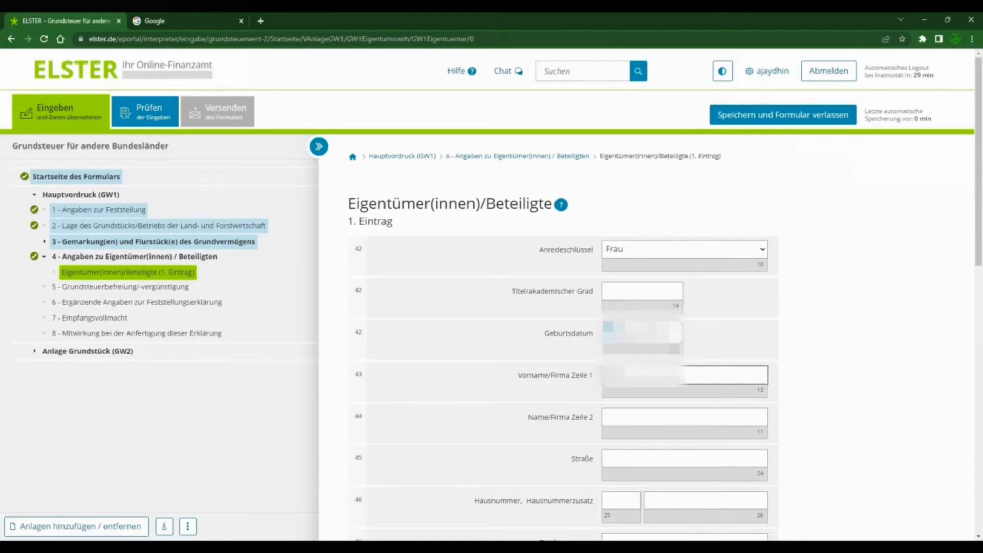
{"action": "key", "text": "Tab"}
{"action": "type", "text": "Dhingra"}
Step: Fill in the first owner's street and house number, leaving the Hausnummerzusatz empty
{"action": "key", "text": "Tab"}
{"action": "scroll", "coordinate": [492, 308], "scroll_direction": "down", "scroll_amount": 1}
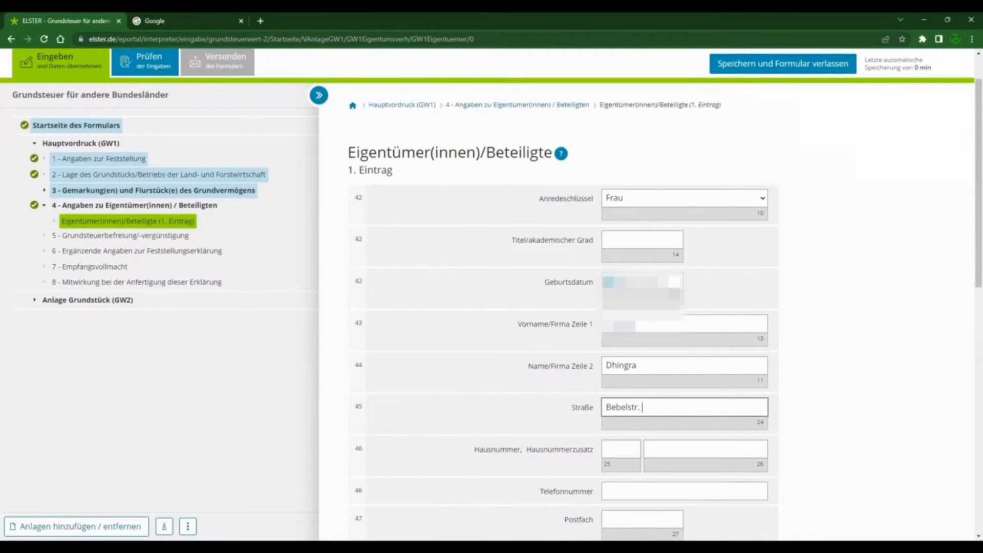
{"action": "key", "text": "Tab"}
{"action": "key", "text": "Tab"}
Step: Fill in the first owner's postal code and town, leaving Telefonnummer and Postfach empty
{"action": "key", "text": "Tab"}
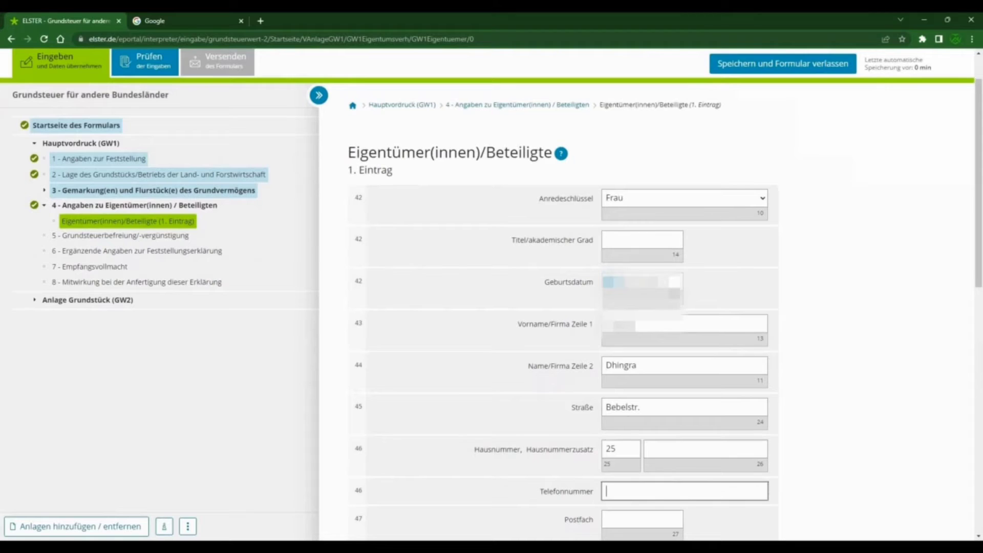
{"action": "scroll", "coordinate": [655, 376], "scroll_direction": "down", "scroll_amount": 3}
{"action": "key", "text": "Tab"}
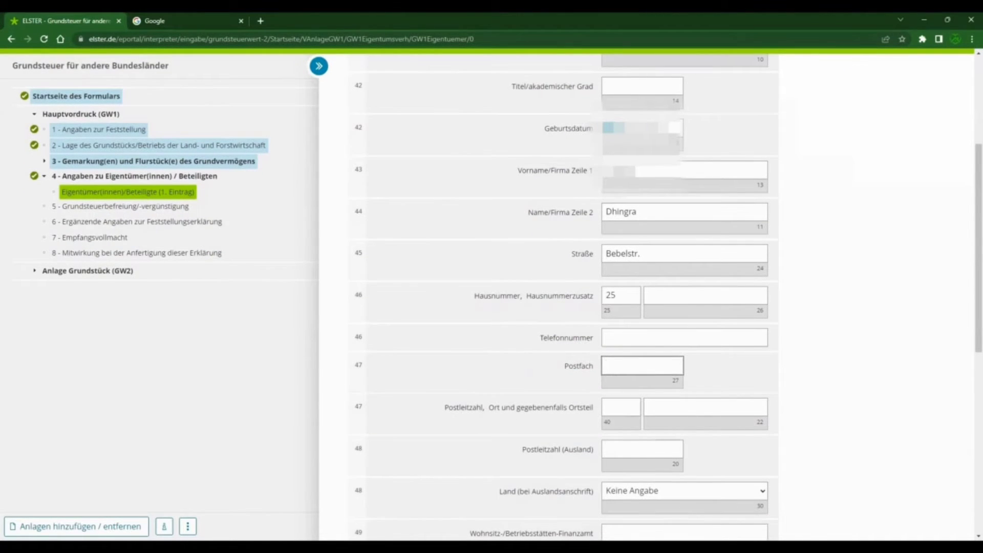
{"action": "key", "text": "Tab"}
{"action": "type", "text": "51373"}
{"action": "key", "text": "Tab"}
{"action": "type", "text": "L.everkusen"}
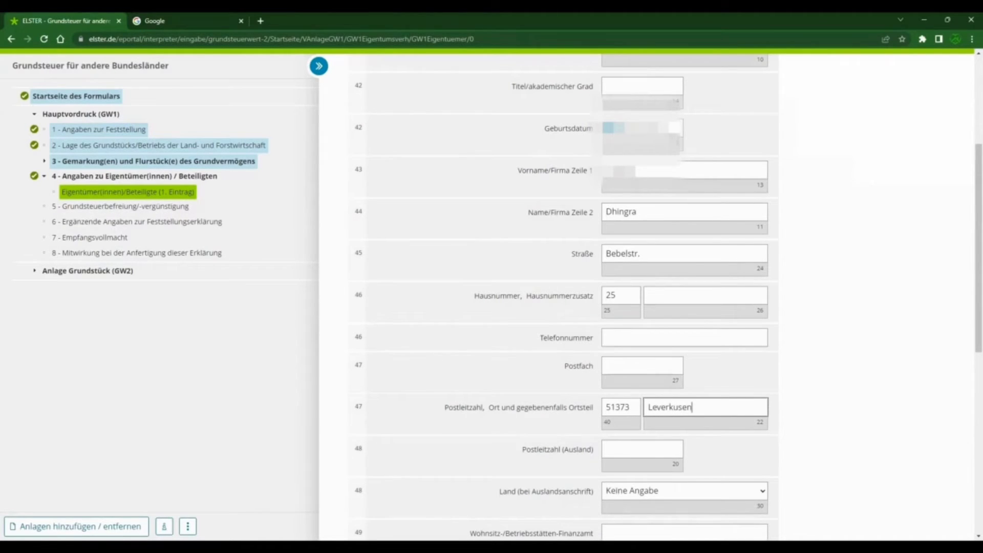
Step: Enter "Leverkusen" as the first owner's Wohnsitz-/Betriebsstätten-Finanzamt
{"action": "scroll", "coordinate": [677, 333], "scroll_direction": "down", "scroll_amount": 4}
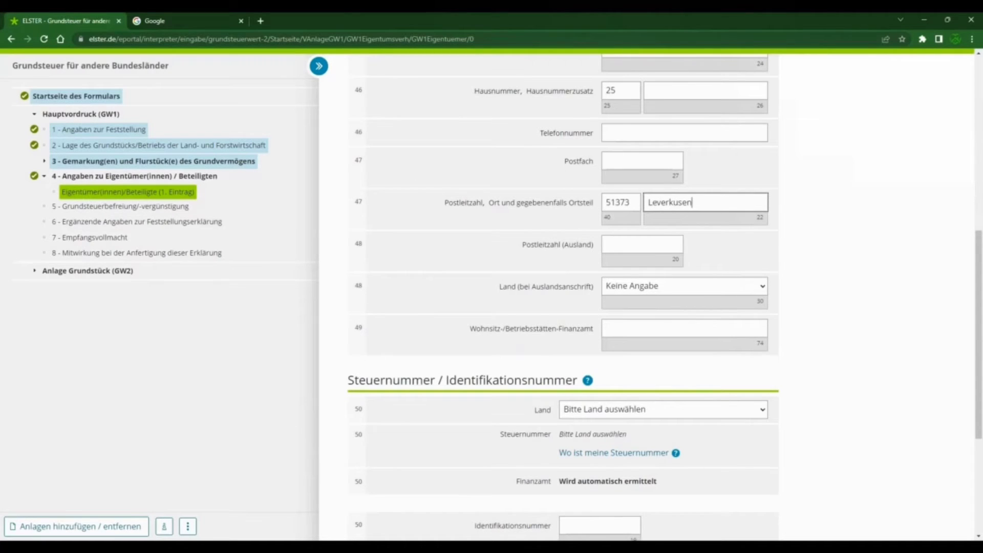
{"action": "left_click", "coordinate": [621, 331]}
{"action": "type", "text": "Le"}
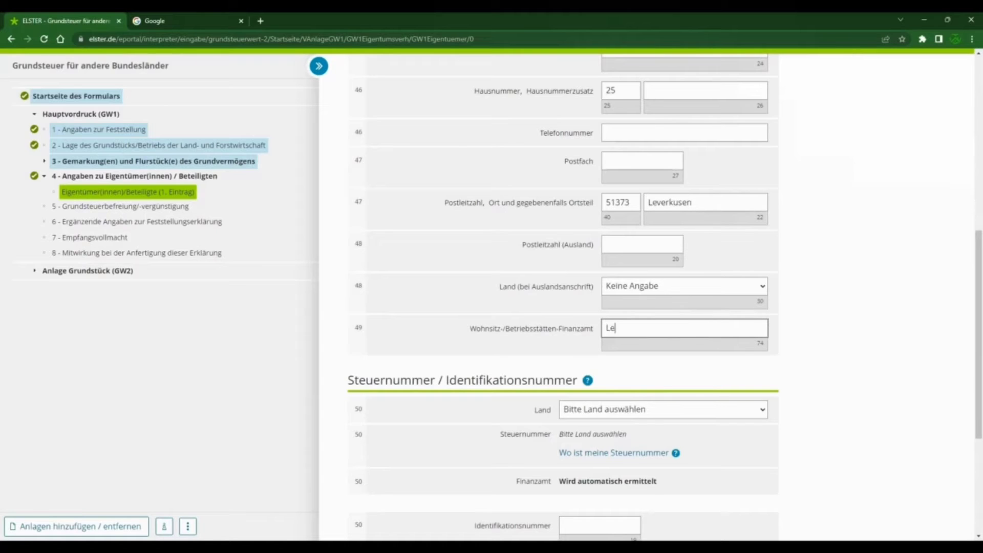
{"action": "type", "text": "verkusen"}
Step: Set the Land for the first owner's tax number to "Nordrhein-Westfalen" and enter her Steuernummer in its three parts
{"action": "scroll", "coordinate": [489, 353], "scroll_direction": "down", "scroll_amount": 2}
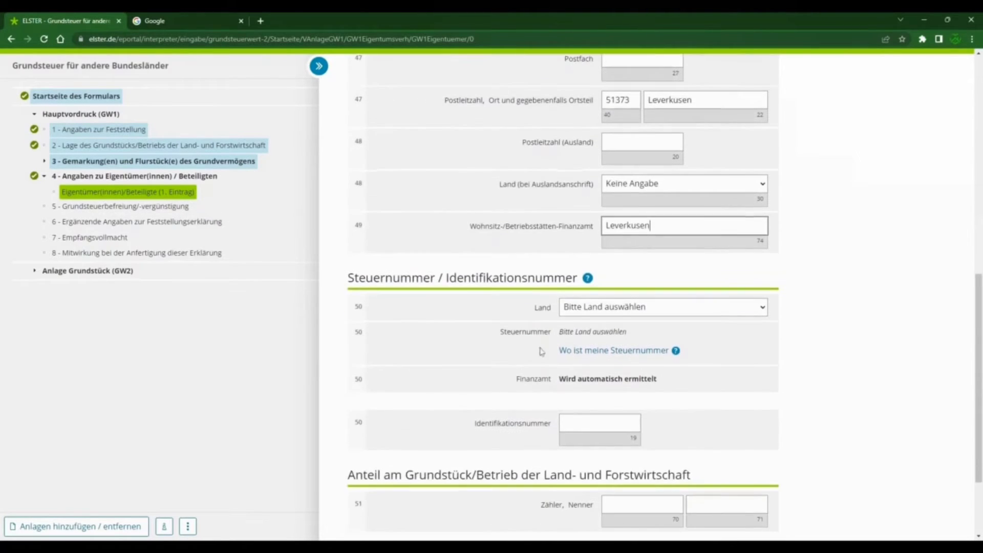
{"action": "left_click", "coordinate": [628, 313]}
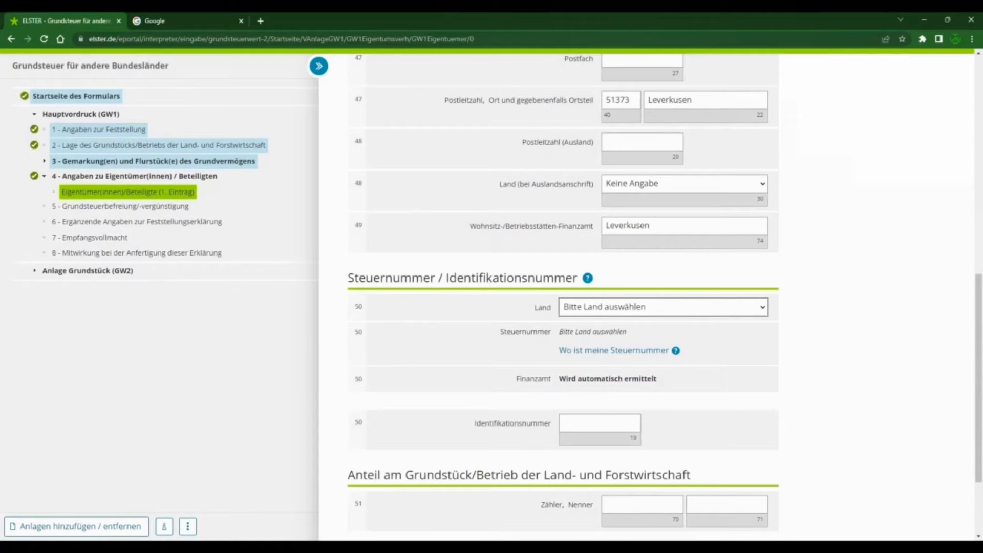
{"action": "left_click", "coordinate": [597, 451]}
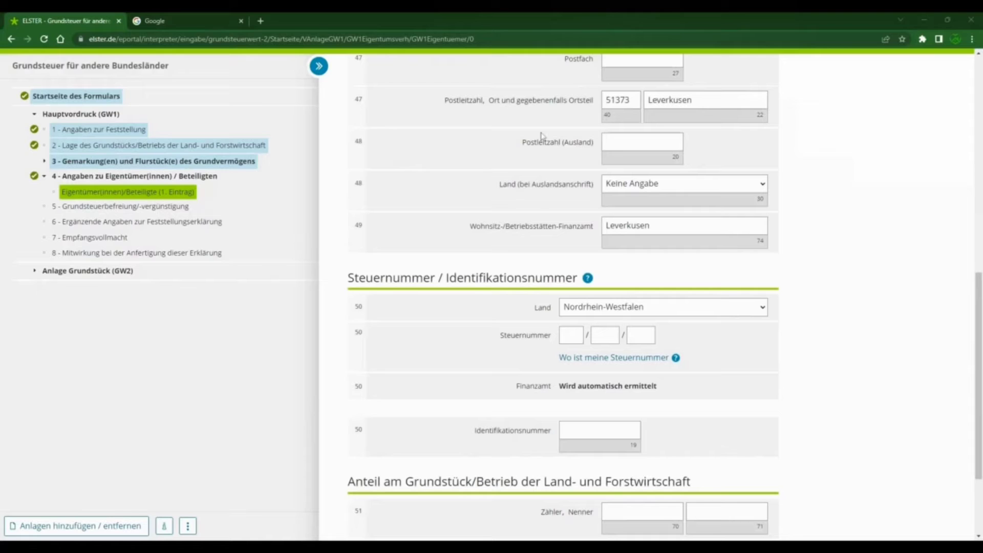
{"action": "left_click", "coordinate": [571, 335]}
{"action": "type", "text": "213"}
{"action": "key", "text": "BackSpace"}
{"action": "key", "text": "BackSpace"}
{"action": "key", "text": "Tab"}
{"action": "key", "text": "Tab"}
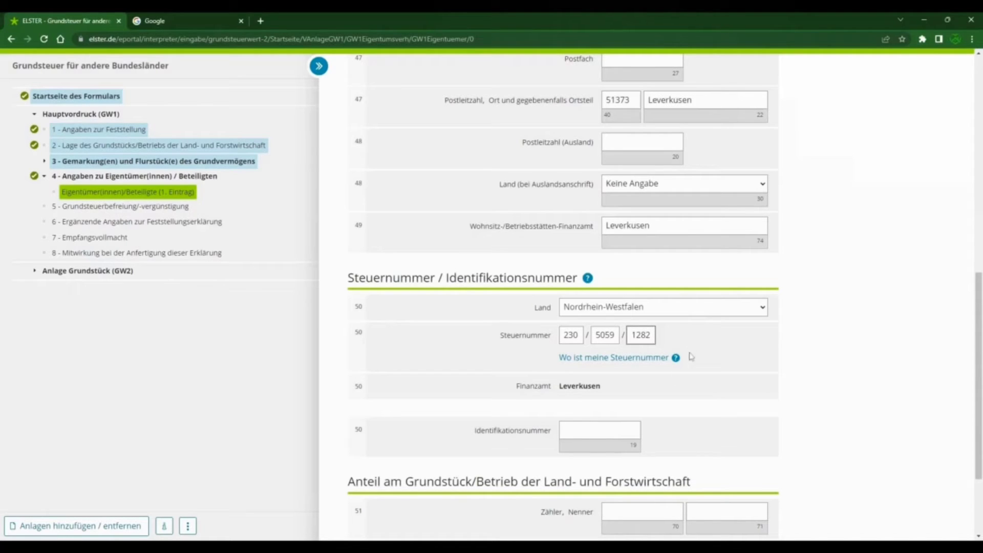
Step: Paste the first owner's tax Identifikationsnummer
{"action": "left_click", "coordinate": [600, 430]}
{"action": "key", "text": "alt+Tab"}
{"action": "key", "text": "ctrl+v"}
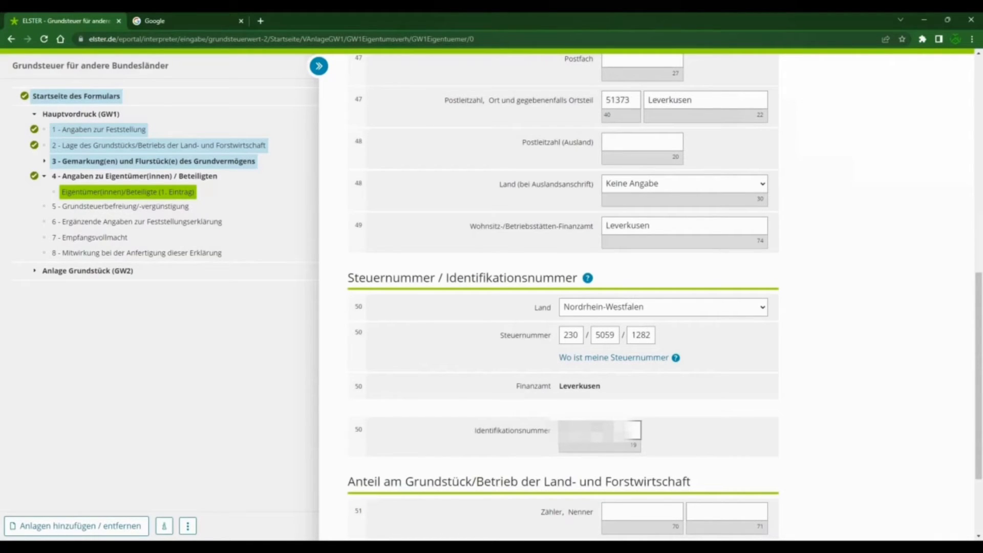
Step: Set the first owner's share of the property to Zähler 1 and Nenner 2
{"action": "scroll", "coordinate": [647, 382], "scroll_direction": "down", "scroll_amount": 3}
{"action": "left_click", "coordinate": [647, 382]}
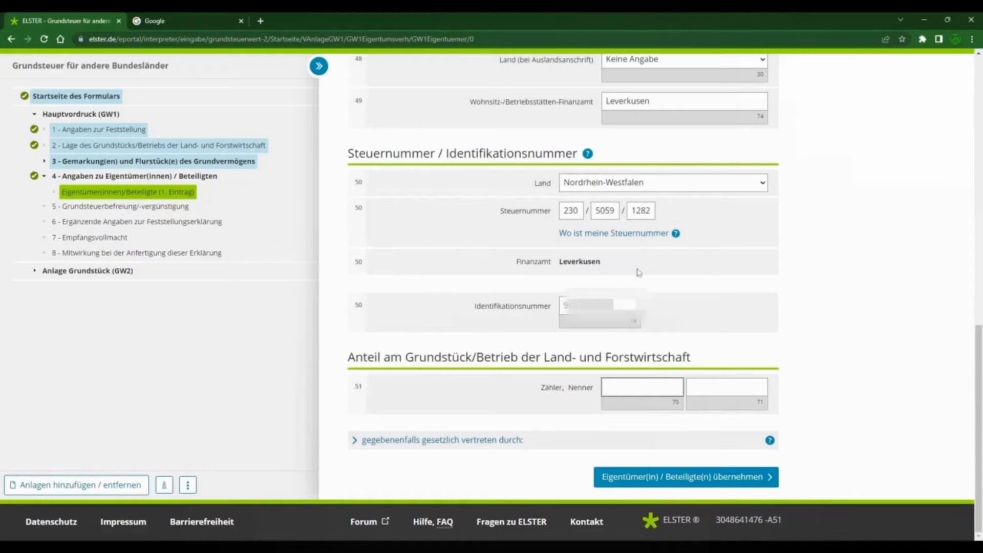
{"action": "type", "text": "1"}
{"action": "key", "text": "Tab"}
{"action": "type", "text": "1"}
{"action": "type", "text": "2"}
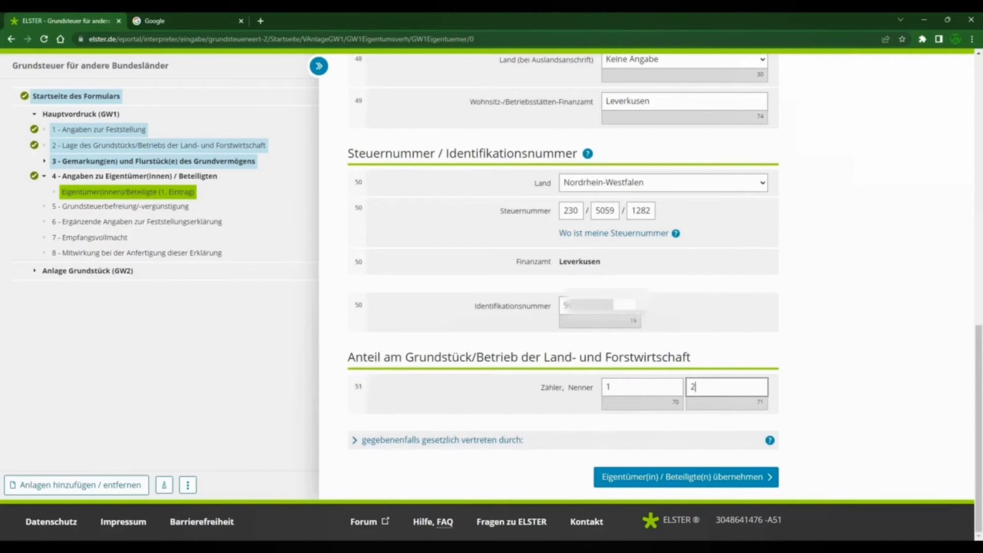
{"action": "scroll", "coordinate": [424, 429], "scroll_direction": "down", "scroll_amount": 4}
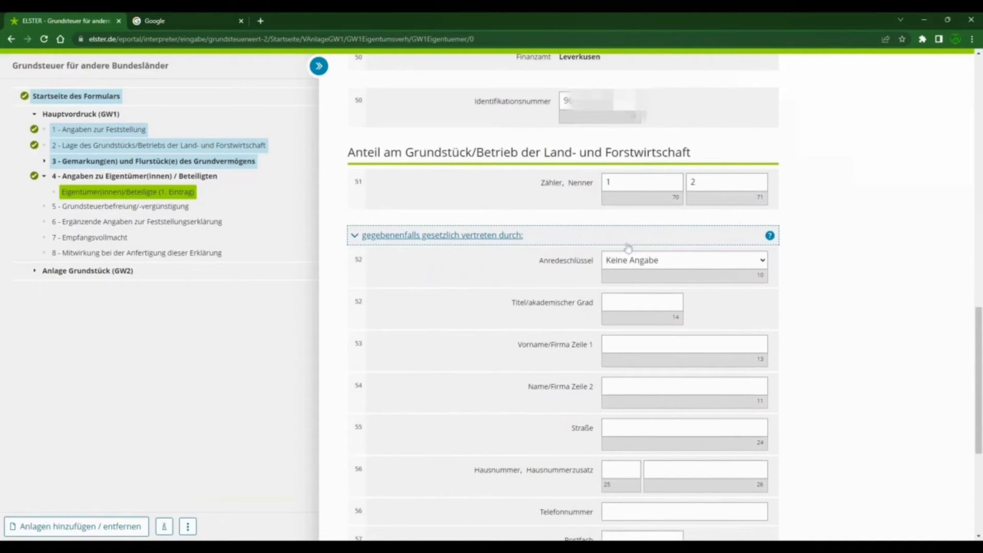
{"action": "scroll", "coordinate": [640, 251], "scroll_direction": "up", "scroll_amount": 6}
{"action": "scroll", "coordinate": [634, 244], "scroll_direction": "down", "scroll_amount": 7}
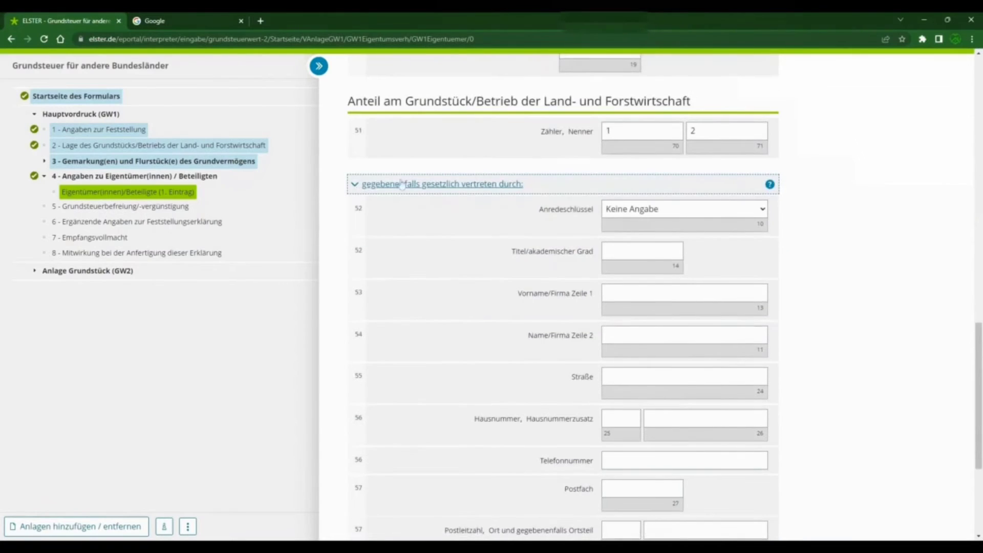
{"action": "left_click", "coordinate": [357, 186]}
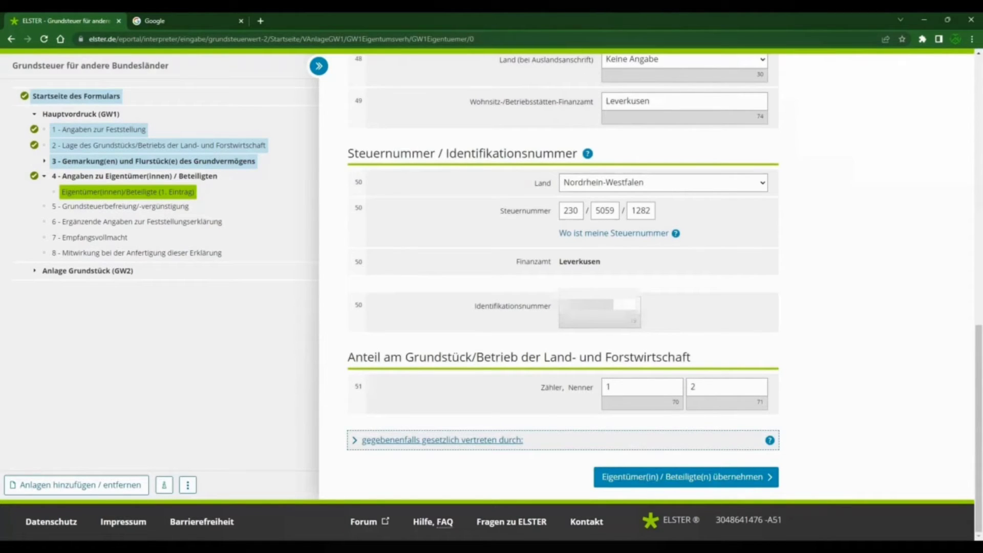
Step: Accept the first owner's entry and add a second entry under Eigentümer(innen) / Beteiligte
{"action": "left_click", "coordinate": [665, 482]}
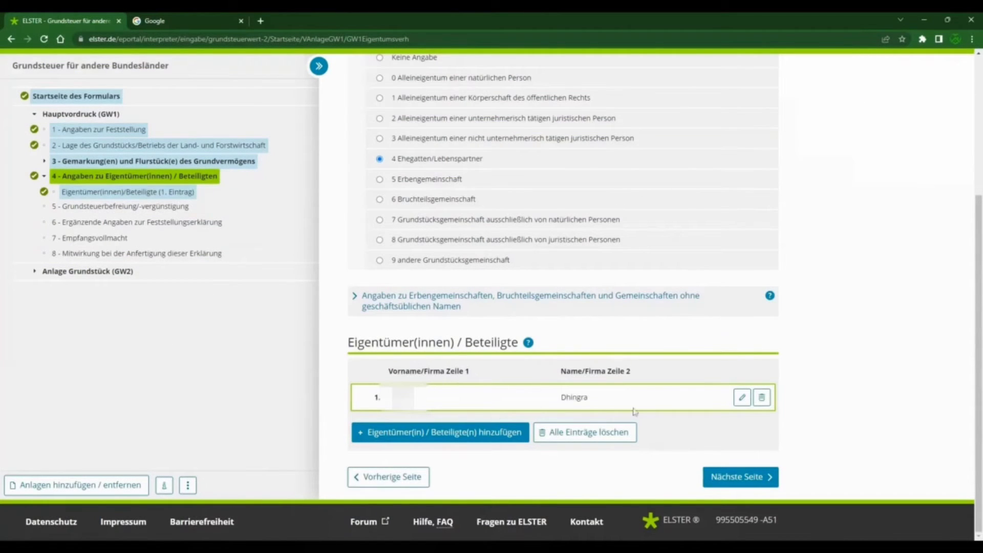
{"action": "left_click", "coordinate": [442, 435]}
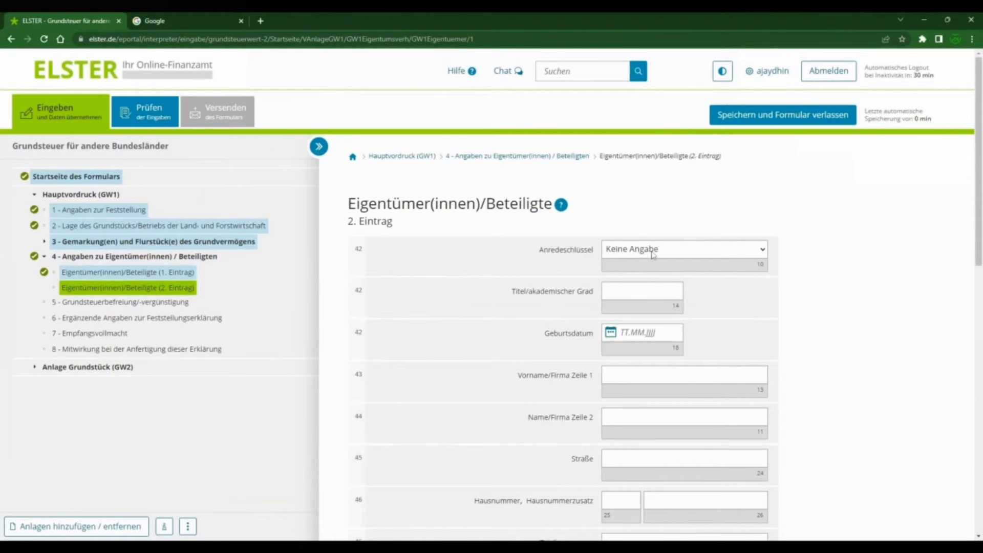
Step: Set the second owner's Anredeschlüssel to "Herrn" and fill in his date of birth, first name and last name
{"action": "key", "text": "Down"}
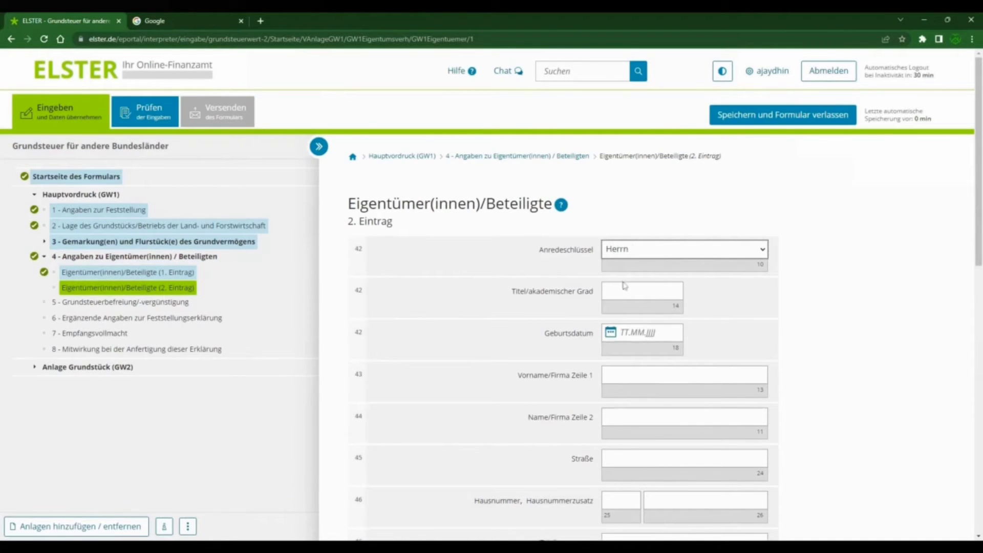
{"action": "left_click", "coordinate": [629, 328]}
{"action": "type", "text": "1919"}
{"action": "left_click", "coordinate": [685, 375]}
{"action": "key", "text": "Tab"}
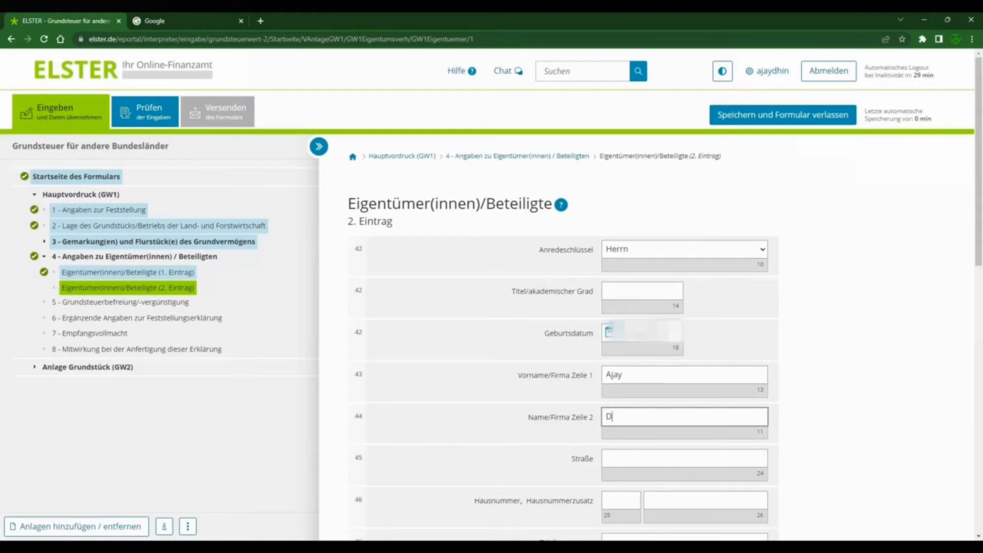
Step: Fill in the second owner's street and house number
{"action": "scroll", "coordinate": [564, 307], "scroll_direction": "down", "scroll_amount": 4}
{"action": "key", "text": "Tab"}
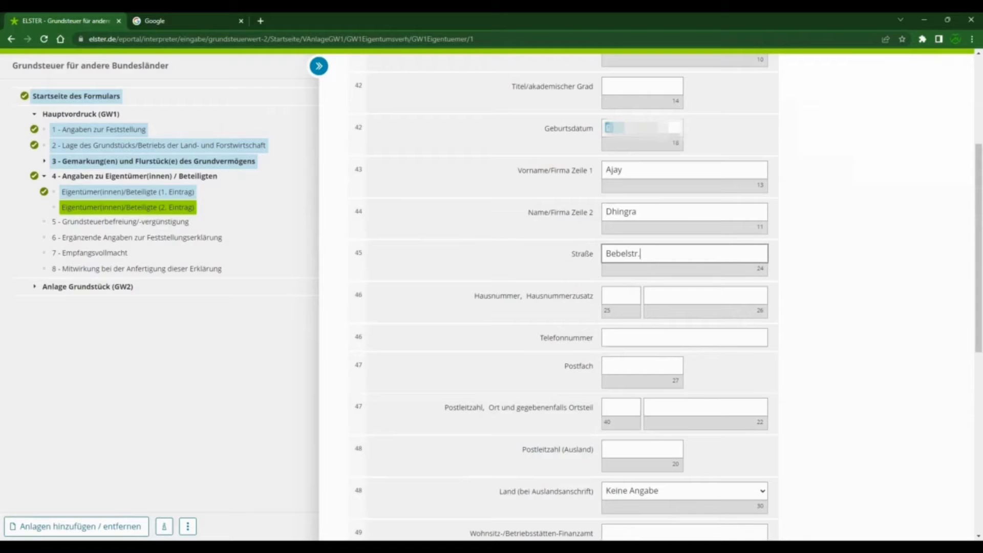
{"action": "key", "text": "Tab"}
{"action": "key", "text": "Tab"}
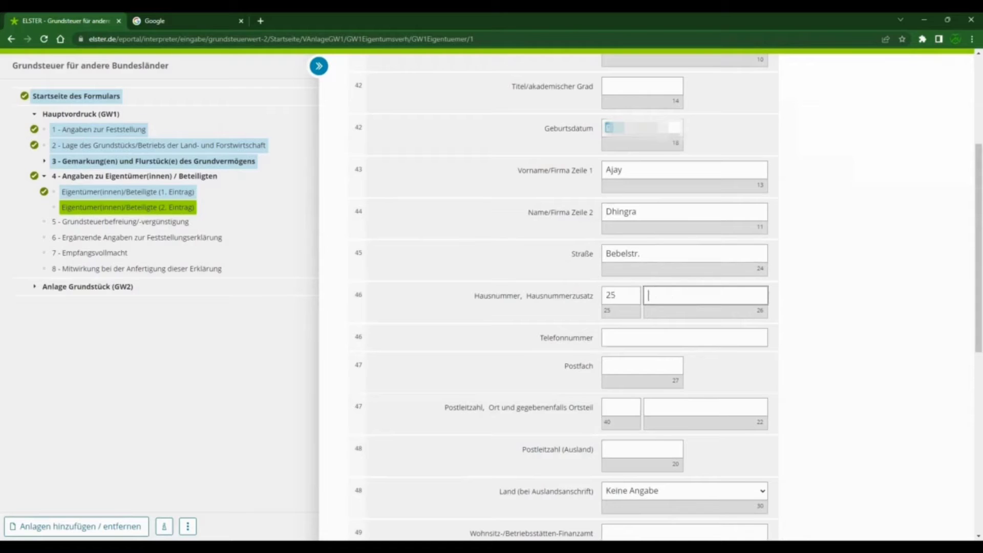
Step: Fill in the second owner's postal code and town, leaving Telefonnummer and Postfach empty
{"action": "key", "text": "Tab"}
{"action": "key", "text": "Tab"}
{"action": "key", "text": "Tab"}
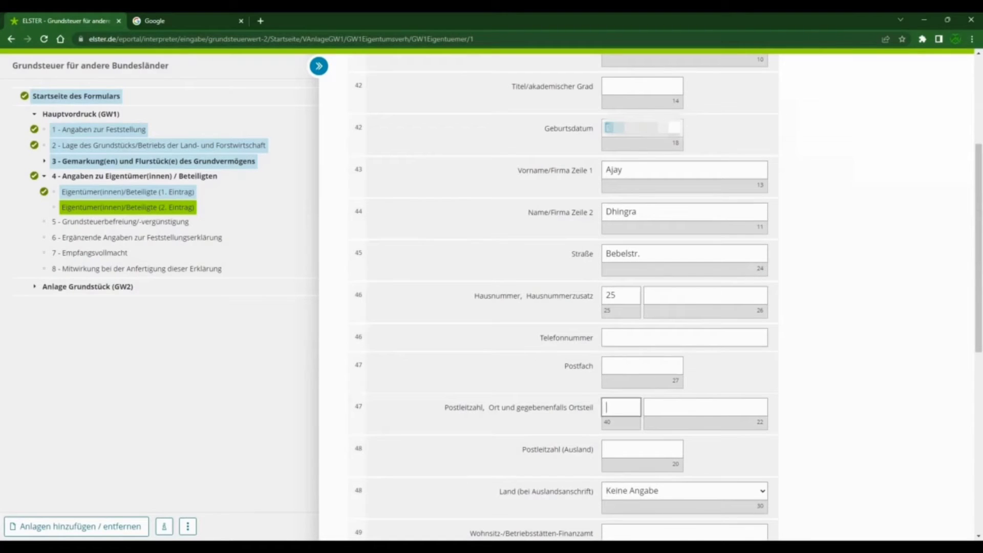
{"action": "type", "text": "51373"}
{"action": "key", "text": "Tab"}
{"action": "type", "text": "L"}
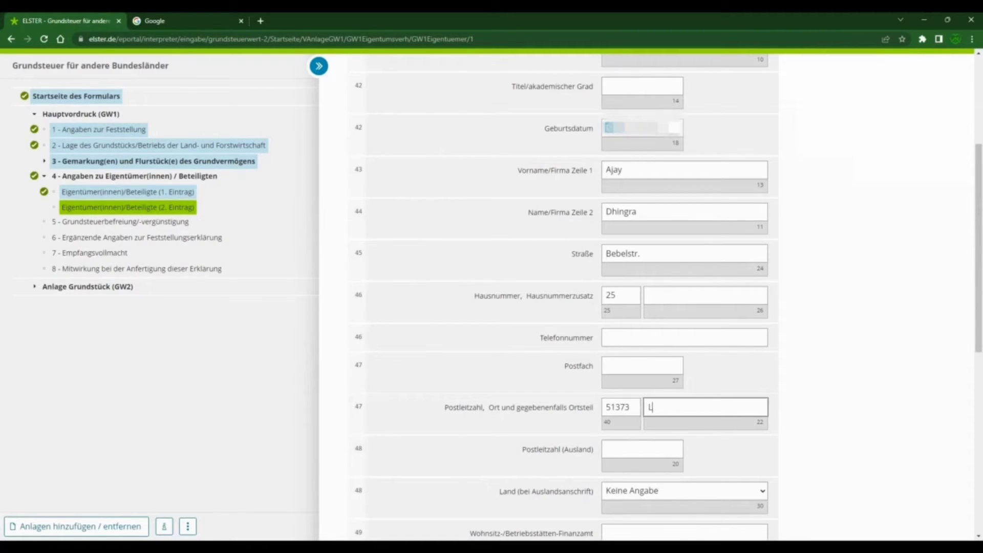
{"action": "type", "text": "everkusen"}
{"action": "key", "text": "Tab"}
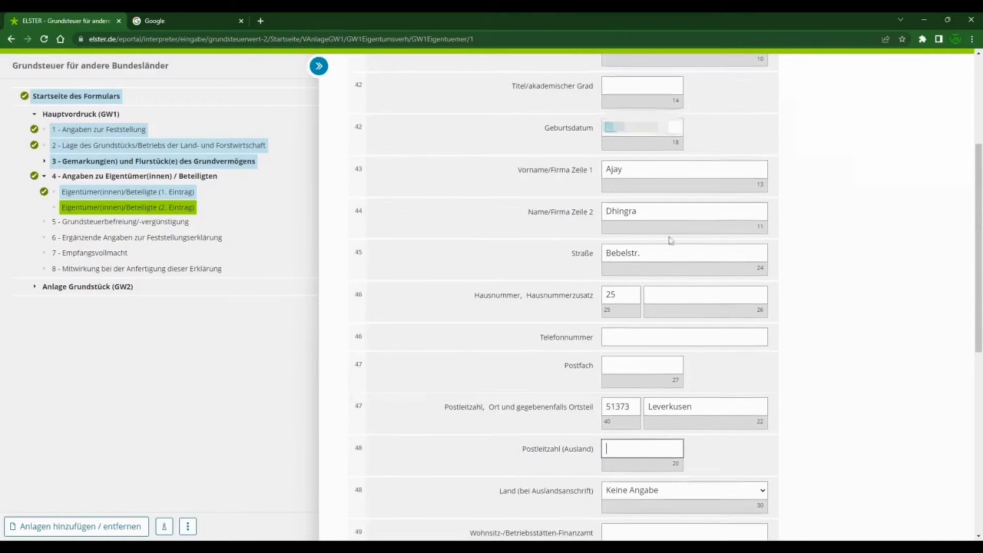
Step: Enter "Leverkusen" as the second owner's Wohnsitz-/Betriebsstätten-Finanzamt
{"action": "scroll", "coordinate": [641, 235], "scroll_direction": "down", "scroll_amount": 5}
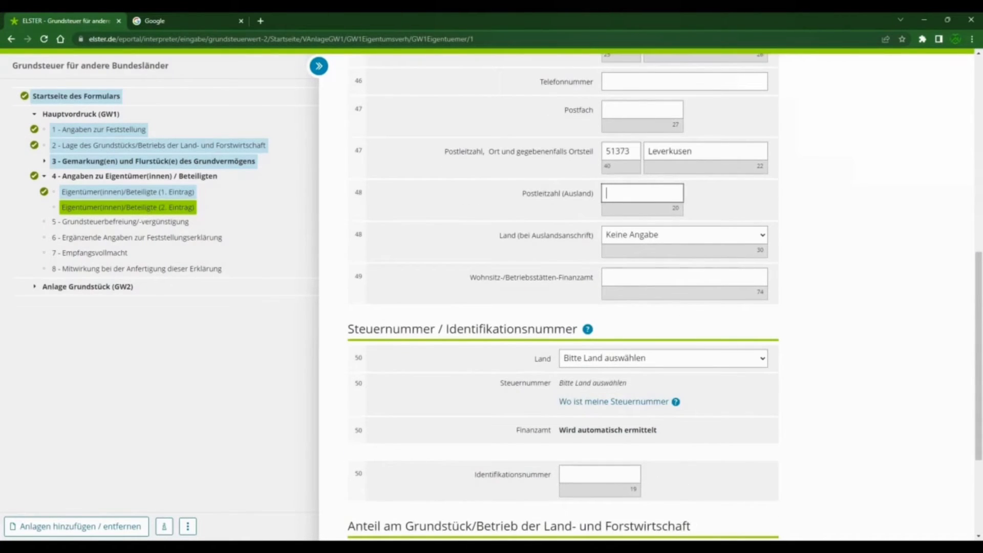
{"action": "left_click", "coordinate": [685, 277]}
{"action": "type", "text": "Leverkusen"}
Step: Set the Land for the second owner's tax number to "Nordrhein-Westfalen" and enter his Steuernummer in its three parts
{"action": "scroll", "coordinate": [600, 203], "scroll_direction": "down", "scroll_amount": 3}
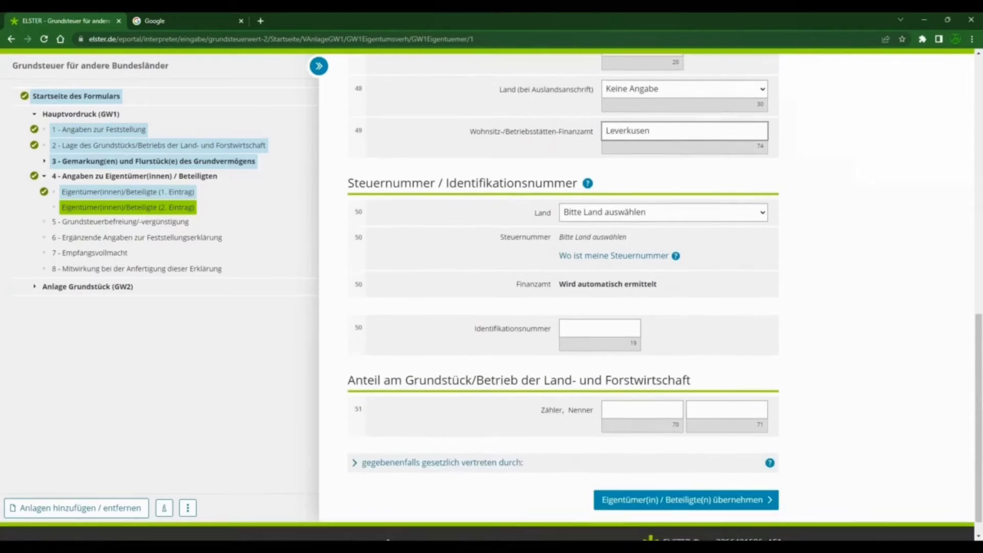
{"action": "left_click", "coordinate": [601, 204]}
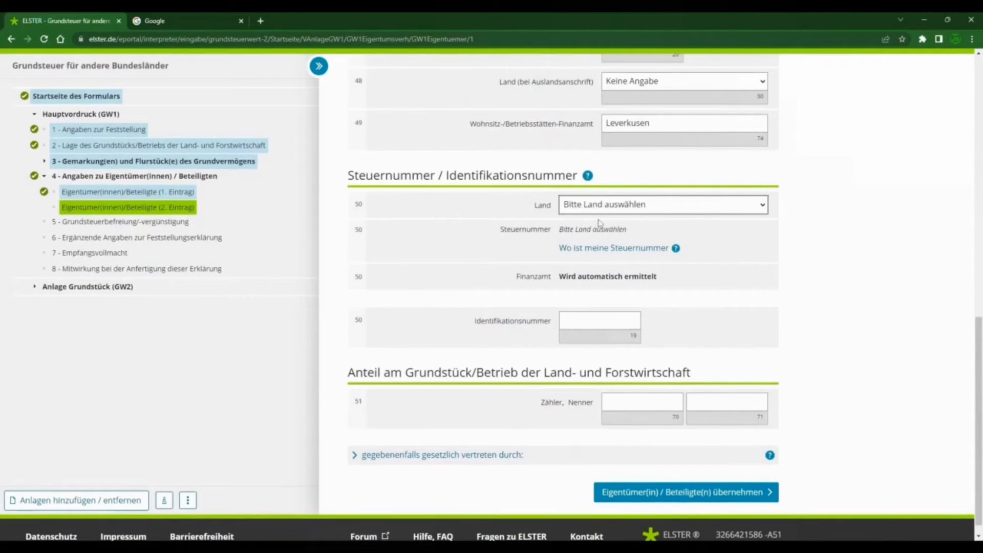
{"action": "left_click", "coordinate": [613, 342]}
{"action": "left_click", "coordinate": [571, 234]}
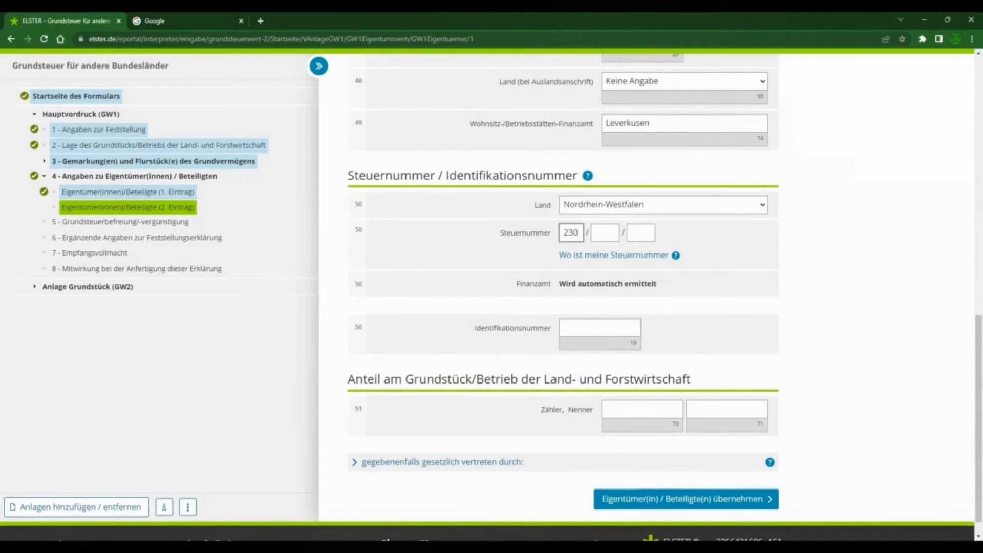
{"action": "key", "text": "Tab"}
{"action": "key", "text": "Tab"}
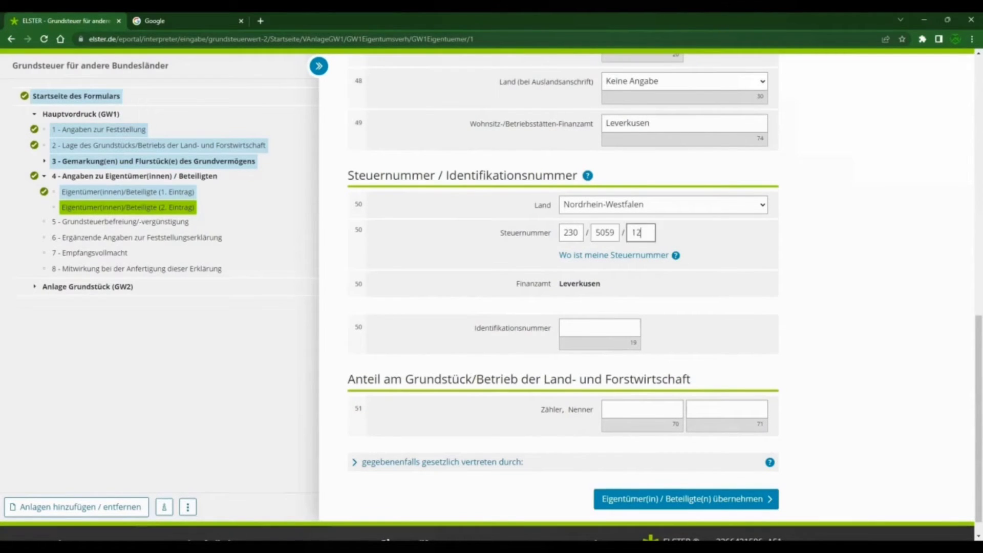
Step: Paste the second owner's tax Identifikationsnummer and set his share of the property to Zähler 1 and Nenner 2
{"action": "left_click", "coordinate": [567, 328]}
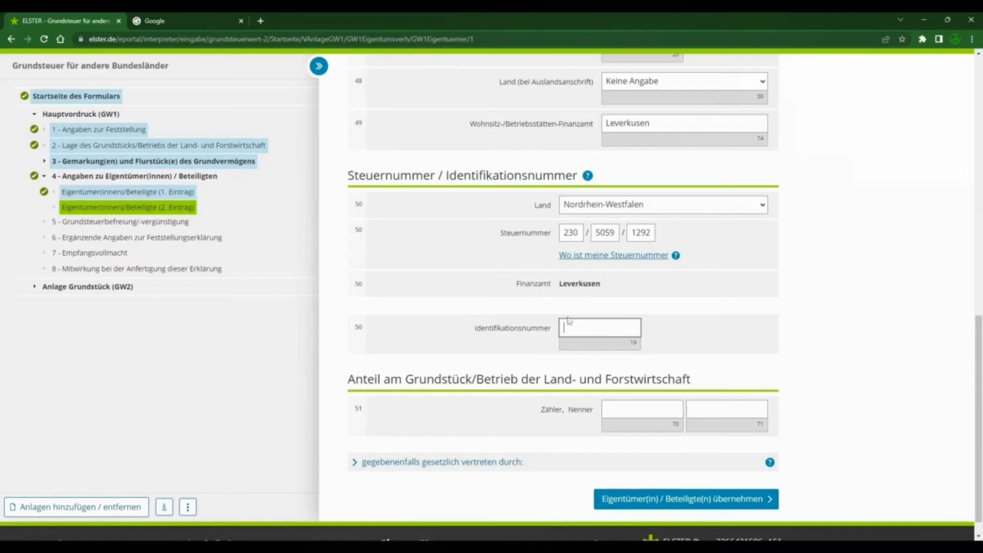
{"action": "key", "text": "ctrl+v"}
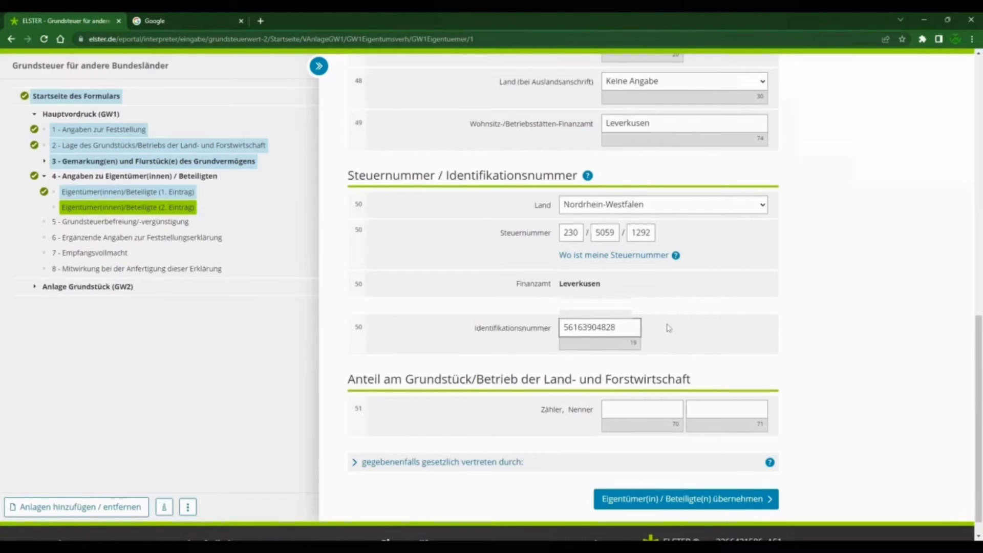
{"action": "scroll", "coordinate": [668, 328], "scroll_direction": "down", "scroll_amount": 1}
{"action": "key", "text": "Tab"}
{"action": "type", "text": "1"}
{"action": "key", "text": "Tab"}
{"action": "type", "text": "2"}
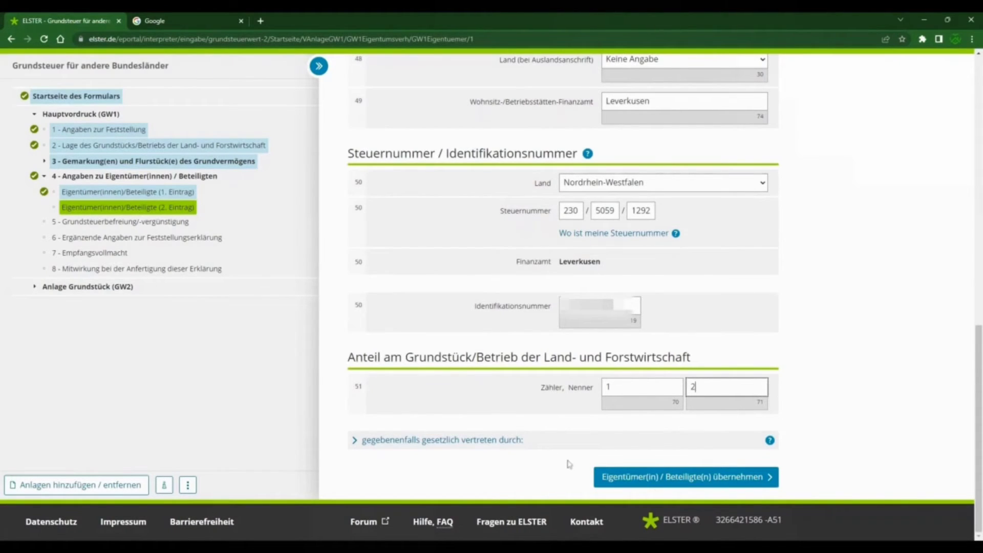
Step: Save the second owner's entry, check both entries in the owners list, and continue to section 5, Grundsteuerbefreiung/-vergünstigung
{"action": "left_click", "coordinate": [655, 479]}
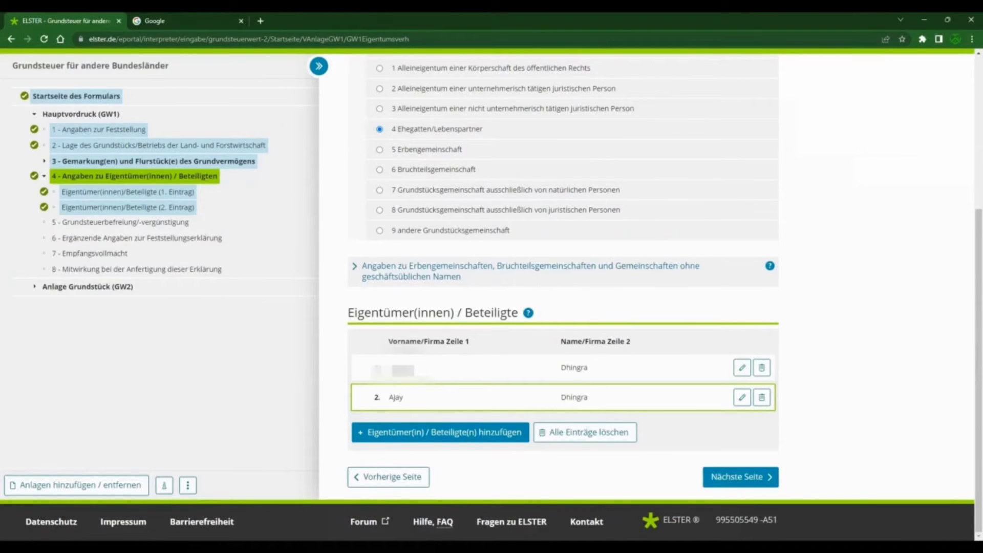
{"action": "double_click", "coordinate": [402, 368]}
{"action": "double_click", "coordinate": [396, 397]}
{"action": "left_click", "coordinate": [841, 447]}
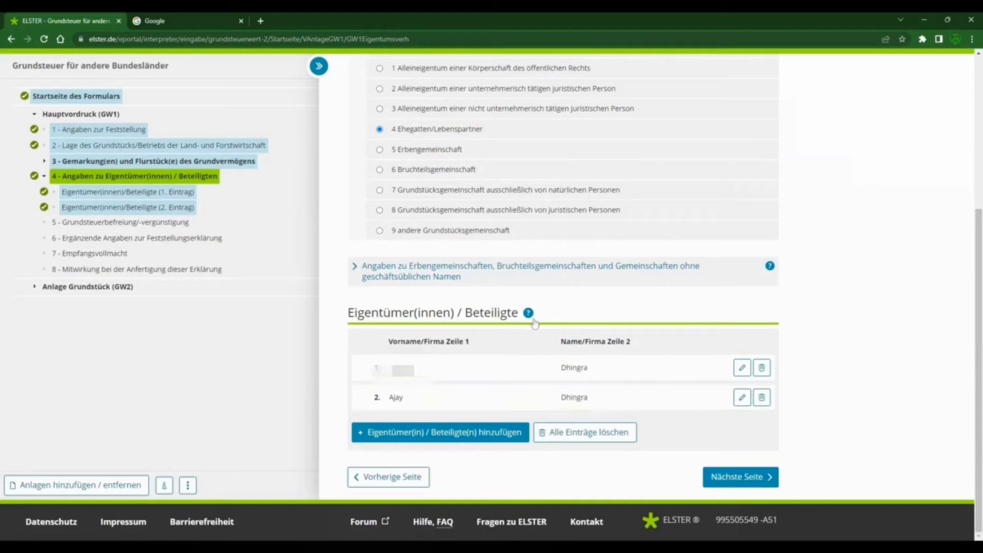
{"action": "scroll", "coordinate": [621, 365], "scroll_direction": "up", "scroll_amount": 5}
{"action": "scroll", "coordinate": [621, 365], "scroll_direction": "down", "scroll_amount": 5}
{"action": "left_click", "coordinate": [743, 480]}
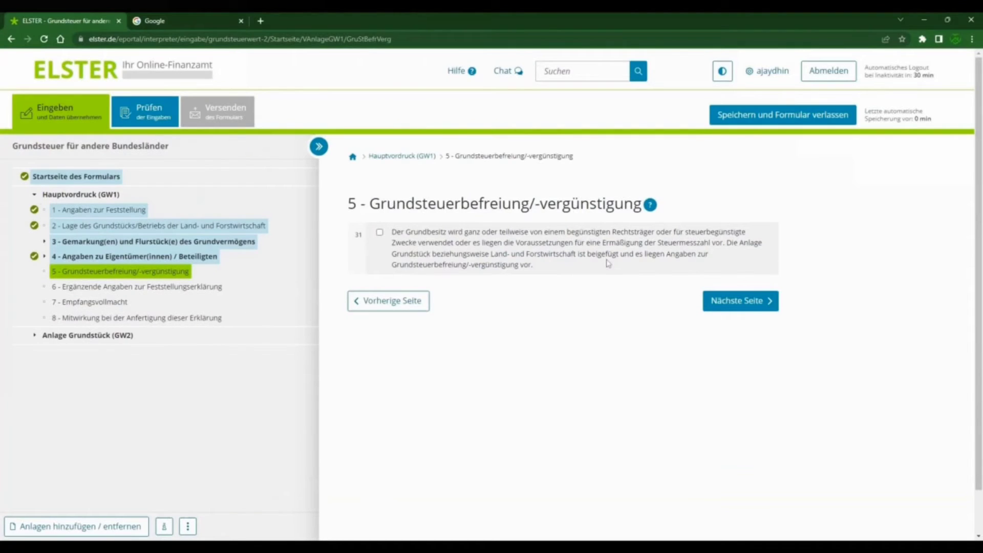
Step: Leave Grundsteuerbefreiung/-vergünstigung and Ergänzende Angaben zur Feststellungserklärung blank and continue to section 7, Empfangsvollmacht
{"action": "double_click", "coordinate": [449, 203]}
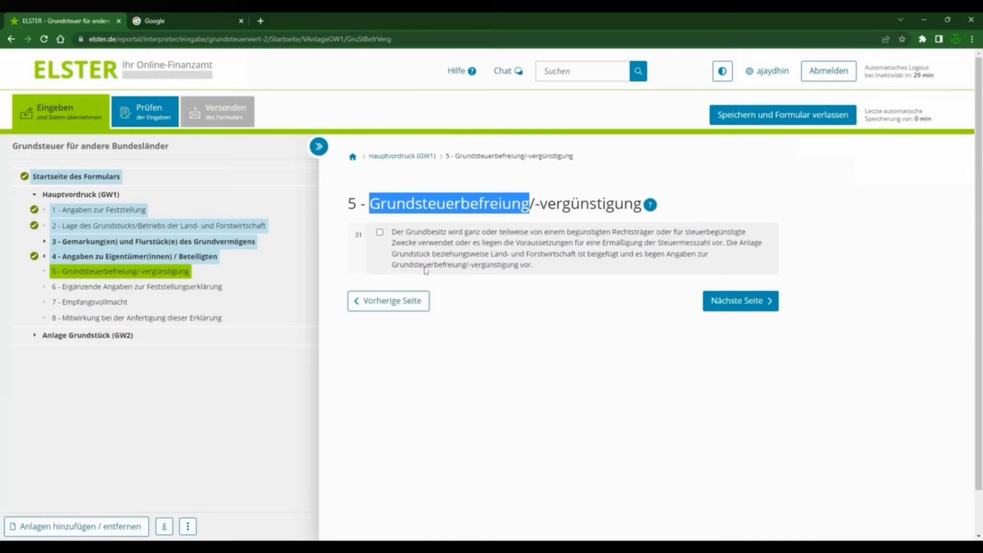
{"action": "left_click", "coordinate": [514, 310]}
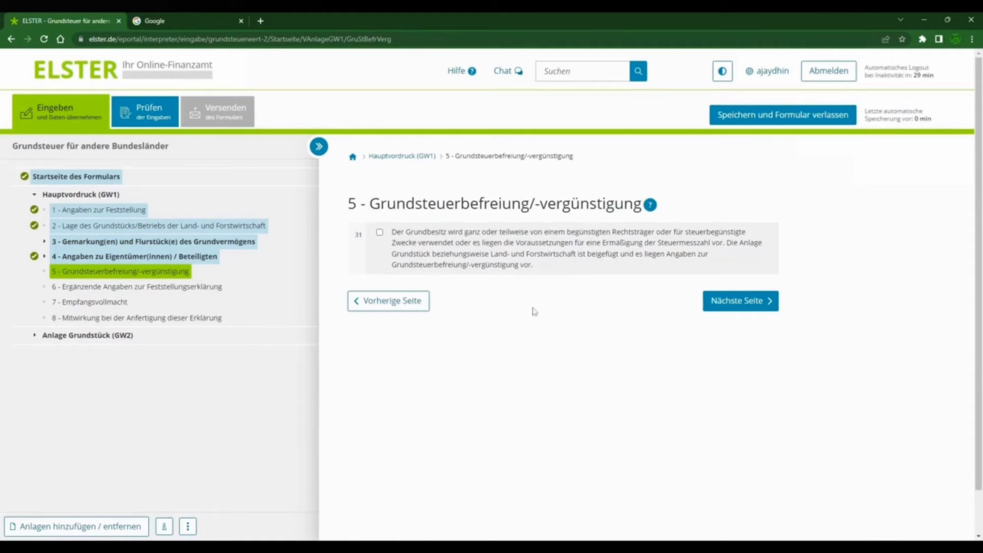
{"action": "left_click", "coordinate": [755, 303]}
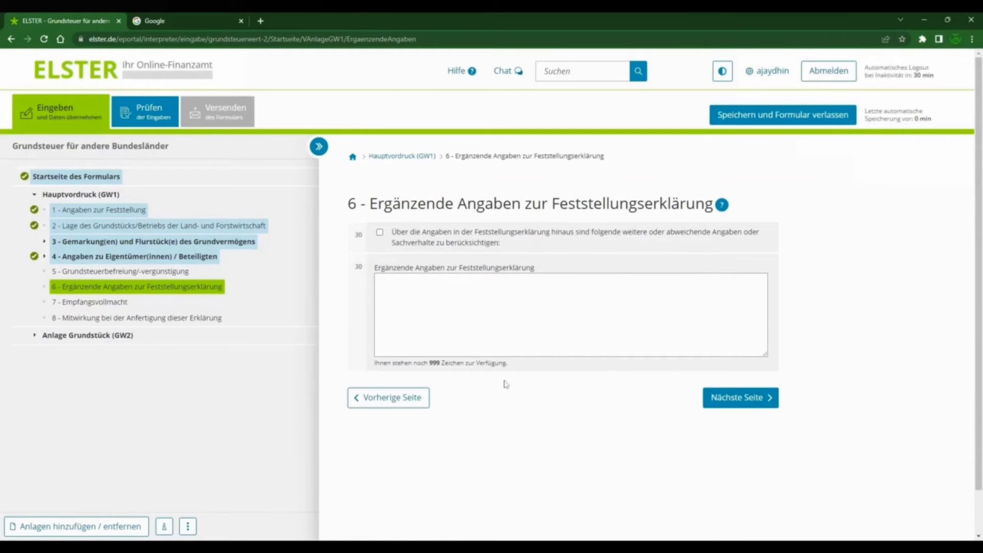
{"action": "left_click", "coordinate": [744, 400]}
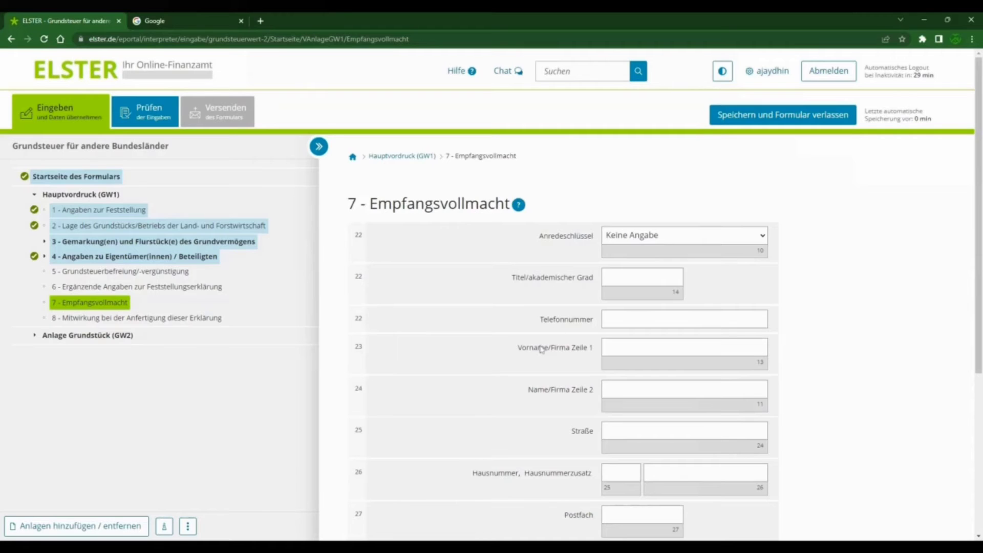
Step: Leave the Empfangsvollmacht and Mitwirkung bei der Anfertigung dieser Erklärung sections blank and continue to Anlage Grundstück (GW2)
{"action": "scroll", "coordinate": [542, 349], "scroll_direction": "down", "scroll_amount": 5}
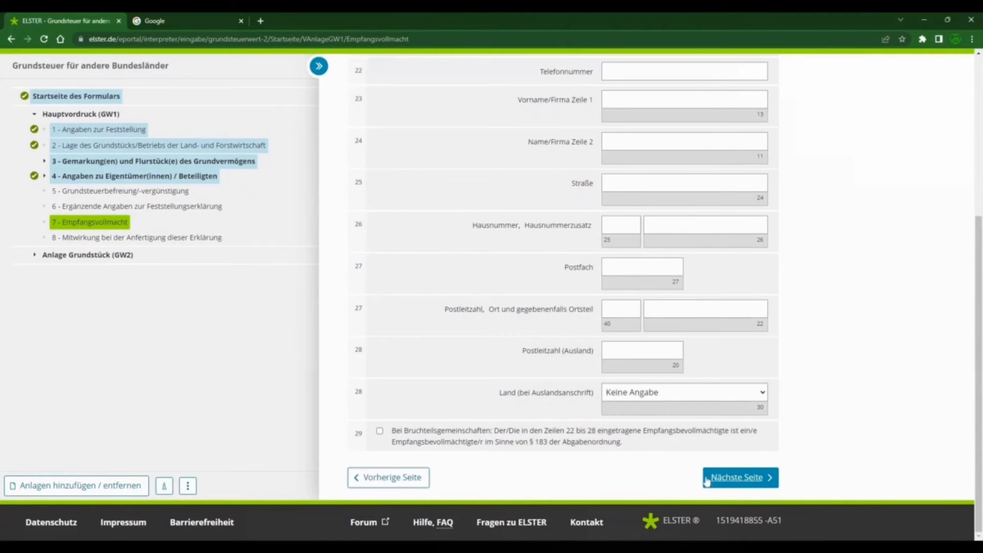
{"action": "left_click", "coordinate": [744, 482]}
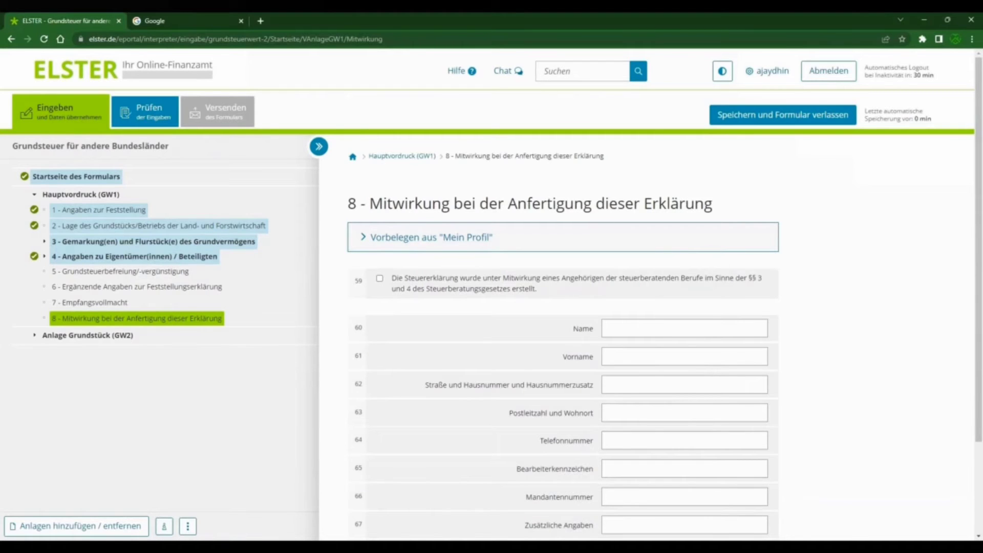
{"action": "left_click_drag", "start_coordinate": [370, 204], "coordinate": [713, 204]}
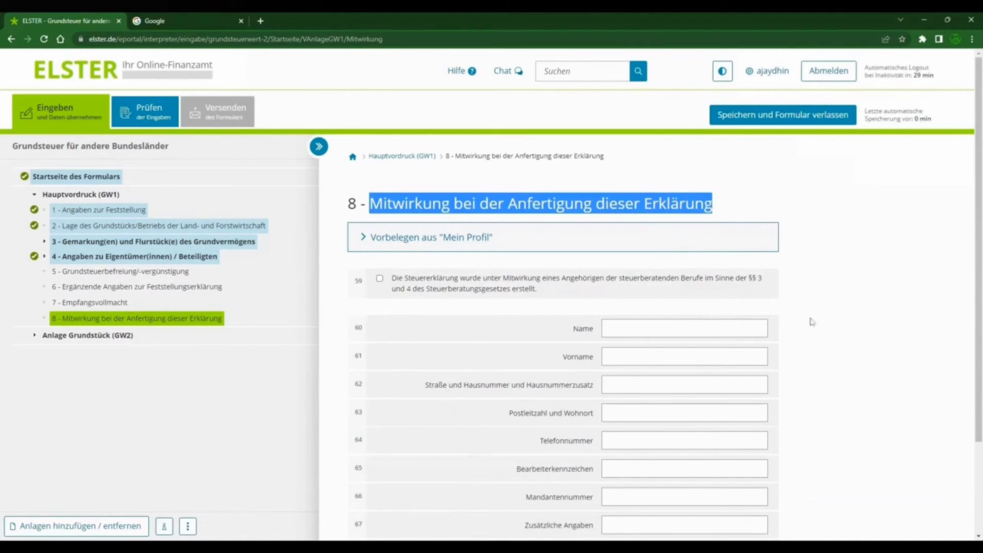
{"action": "scroll", "coordinate": [828, 245], "scroll_direction": "down", "scroll_amount": 3}
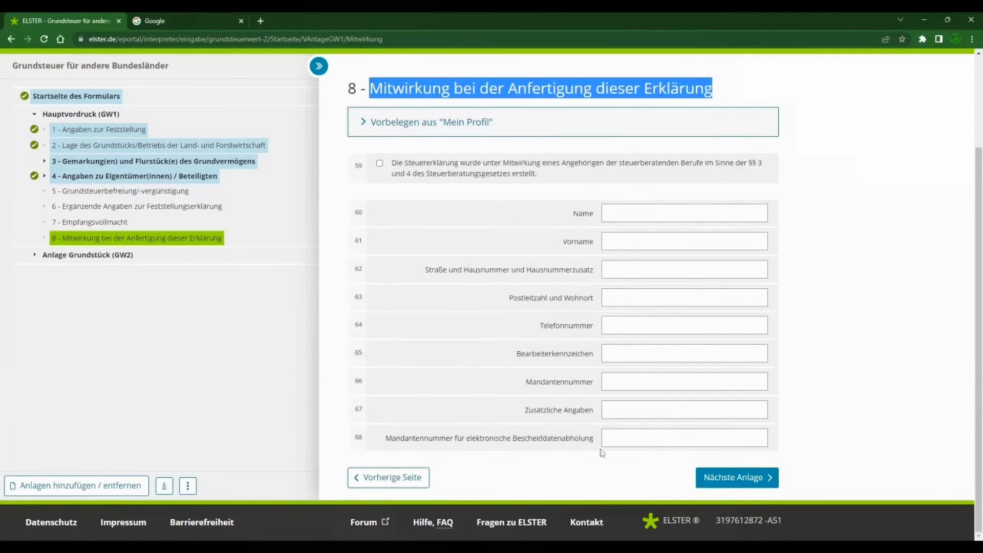
{"action": "left_click", "coordinate": [716, 482]}
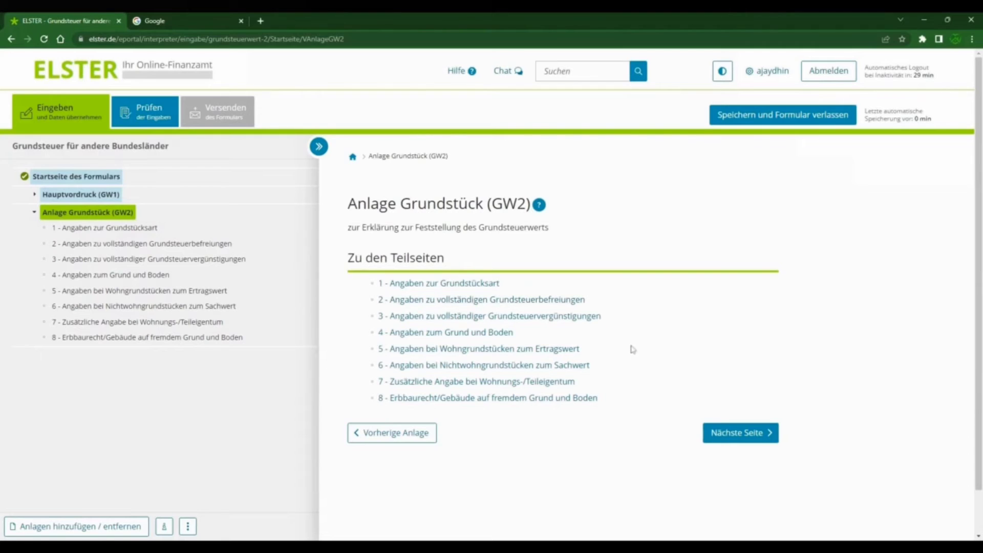
Step: In the Angaben zur Grundstücksart section of Anlage Grundstück, set Art des Grundstücks to Wohnungseigentum
{"action": "left_click", "coordinate": [759, 440]}
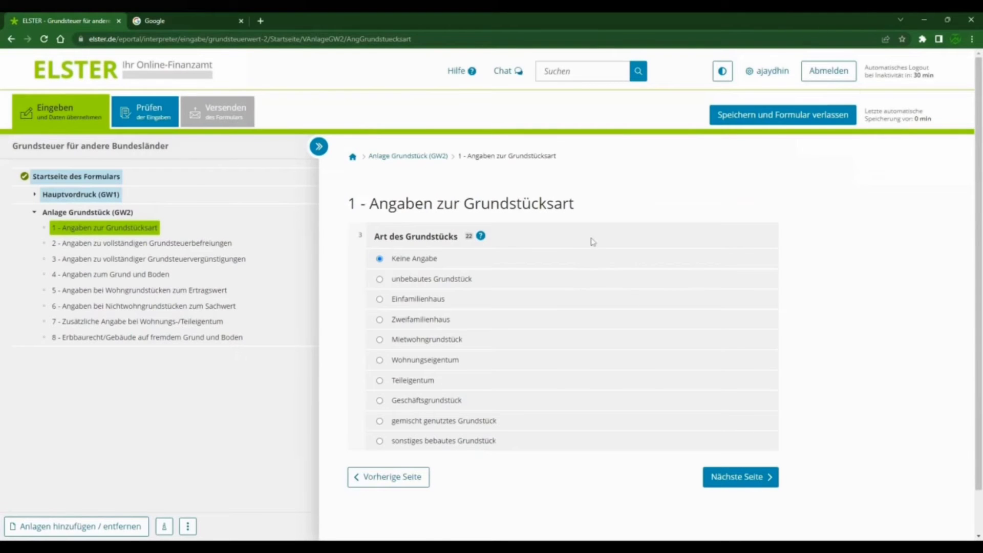
{"action": "scroll", "coordinate": [593, 241], "scroll_direction": "down", "scroll_amount": 1}
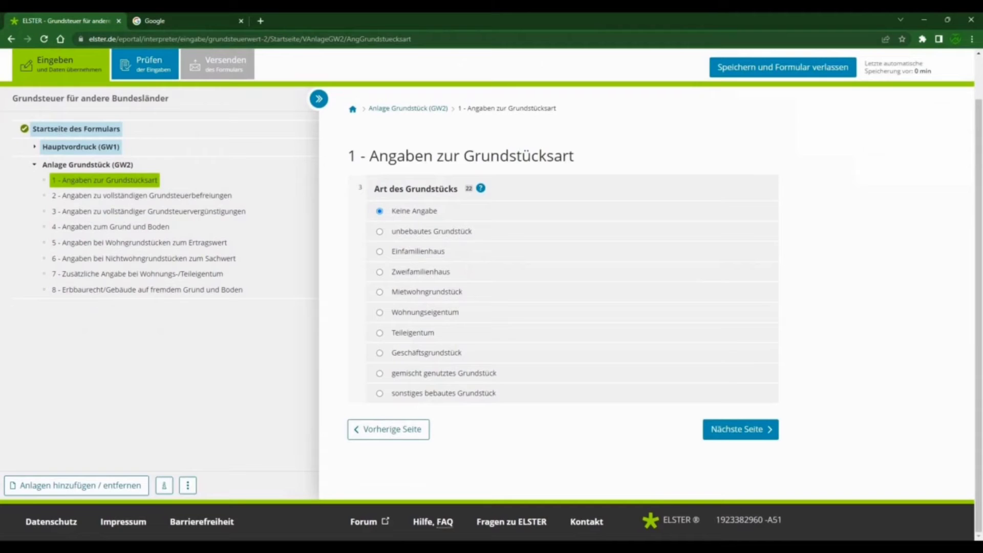
{"action": "left_click", "coordinate": [380, 314]}
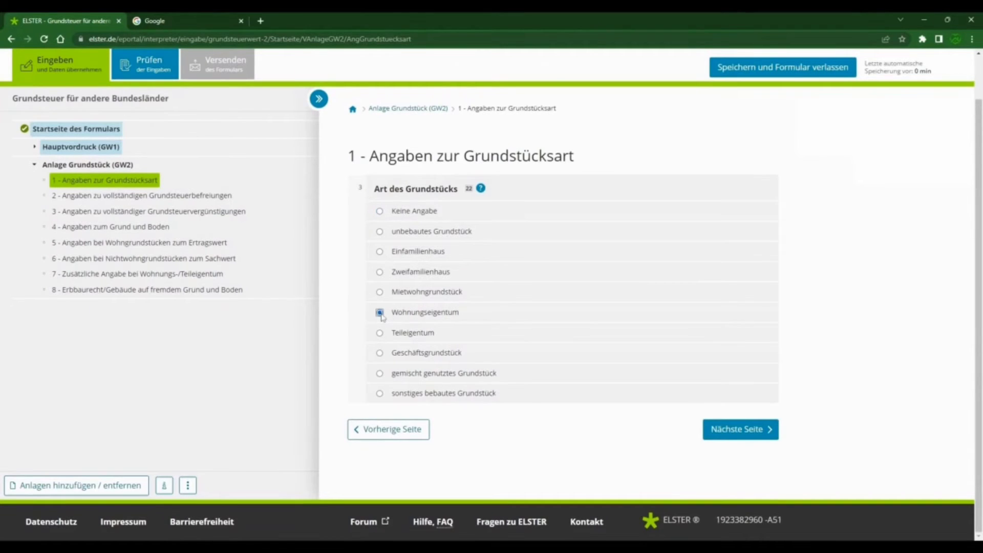
{"action": "double_click", "coordinate": [436, 319]}
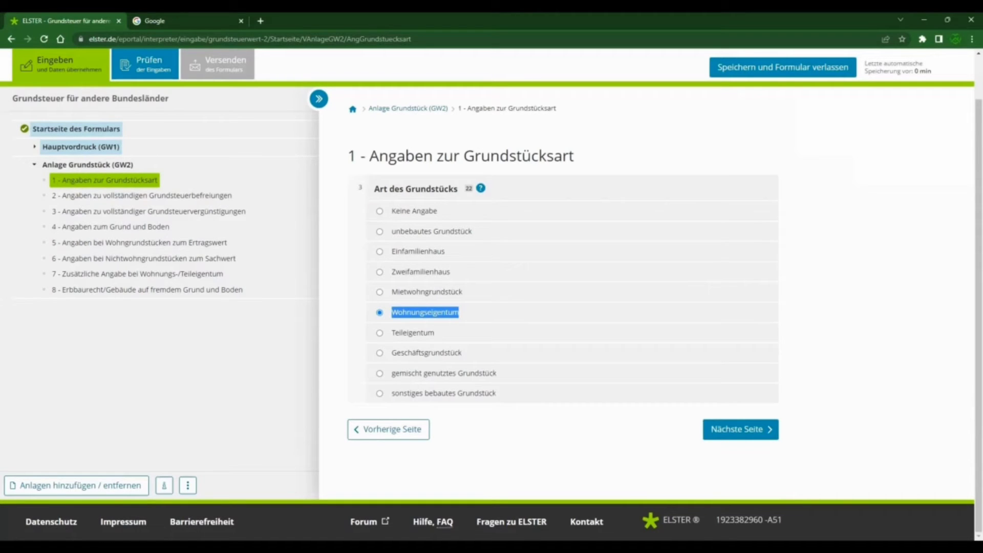
{"action": "left_click", "coordinate": [427, 315]}
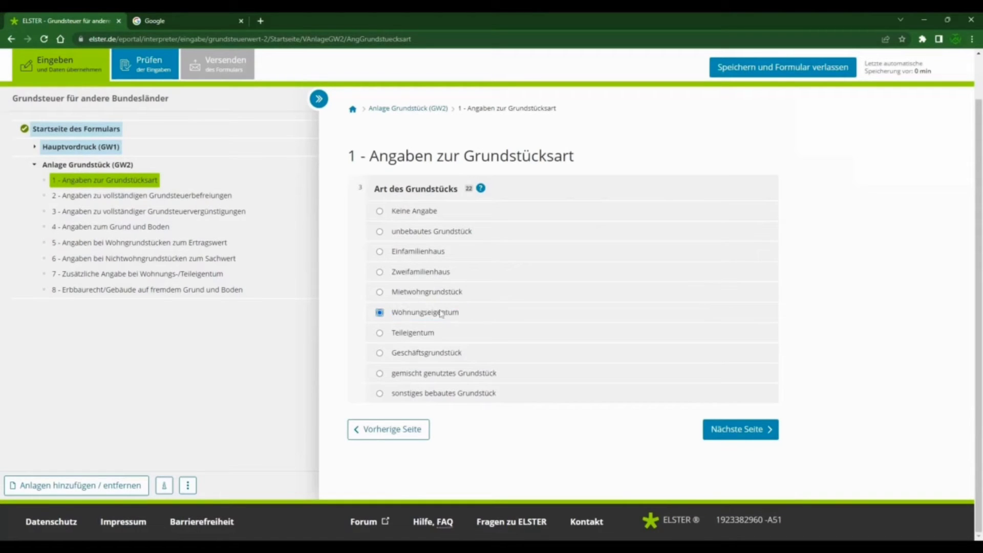
Step: Try the property types Teileigentum, Einfamilienhaus, Zweifamilienhaus and unbebautes Grundstück, and return the selection to Wohnungseigentum
{"action": "double_click", "coordinate": [413, 334]}
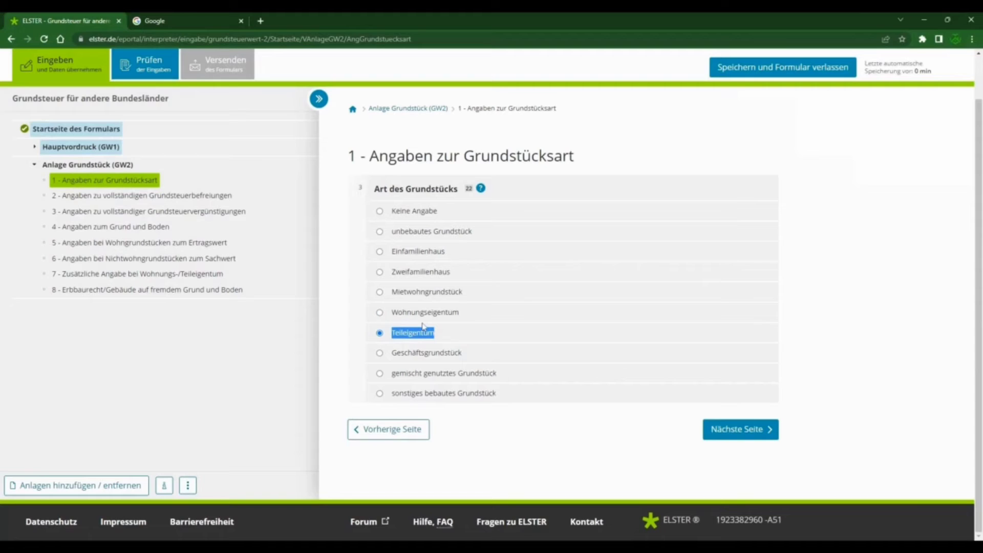
{"action": "left_click", "coordinate": [410, 253]}
{"action": "left_click", "coordinate": [401, 275]}
{"action": "left_click", "coordinate": [416, 237]}
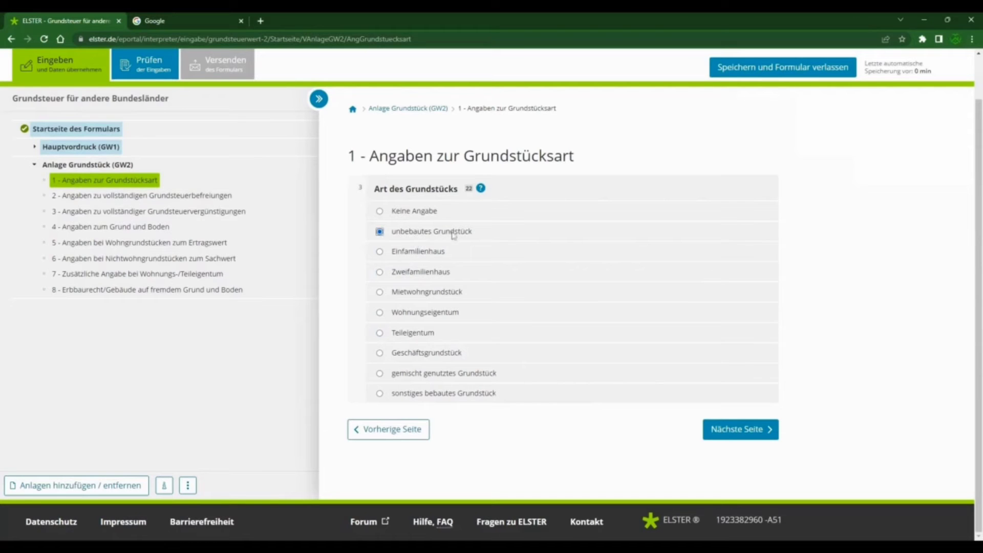
{"action": "left_click", "coordinate": [424, 318]}
Step: Leave the sections on vollständige Grundsteuerbefreiungen and Grundsteuervergünstigungen blank and continue to section 4, Angaben zum Grund und Boden
{"action": "left_click", "coordinate": [751, 434]}
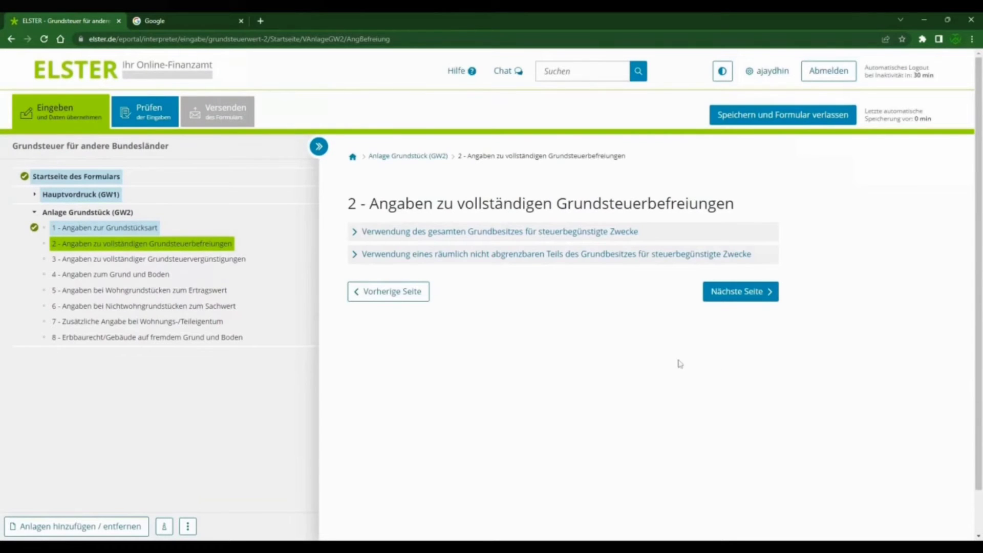
{"action": "left_click_drag", "start_coordinate": [370, 203], "coordinate": [742, 200]}
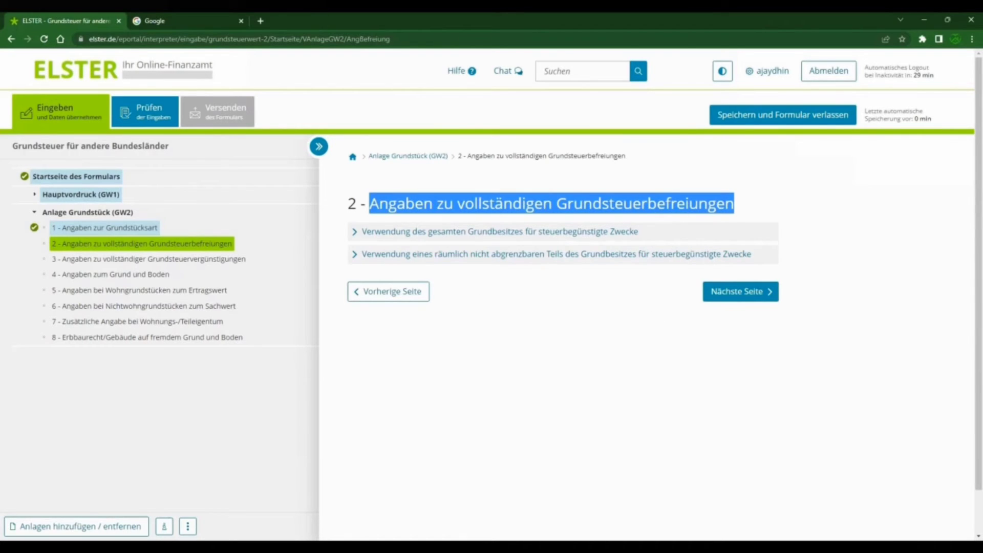
{"action": "left_click", "coordinate": [725, 292]}
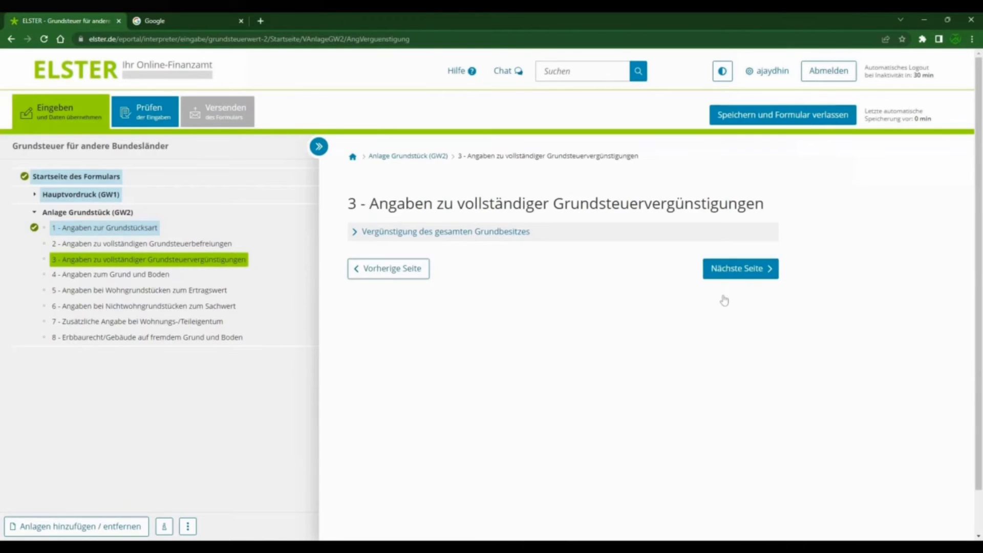
{"action": "left_click_drag", "start_coordinate": [370, 204], "coordinate": [786, 209]}
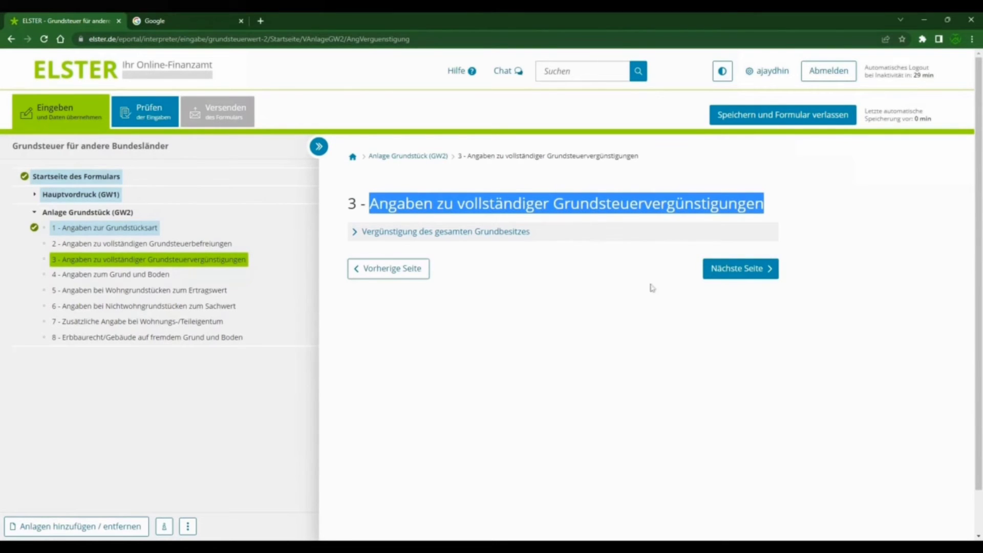
{"action": "left_click", "coordinate": [742, 271]}
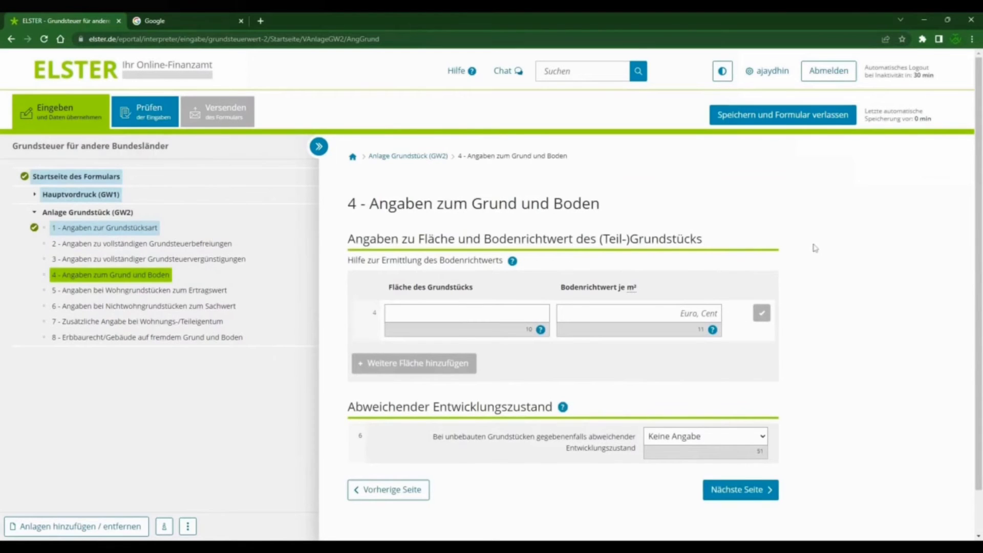
Step: Enter the first plot with a Fläche des Grundstücks of 77 and a Bodenrichtwert je m² of 570, and save the entry
{"action": "scroll", "coordinate": [816, 247], "scroll_direction": "down", "scroll_amount": 1}
{"action": "scroll", "coordinate": [816, 247], "scroll_direction": "down", "scroll_amount": 1}
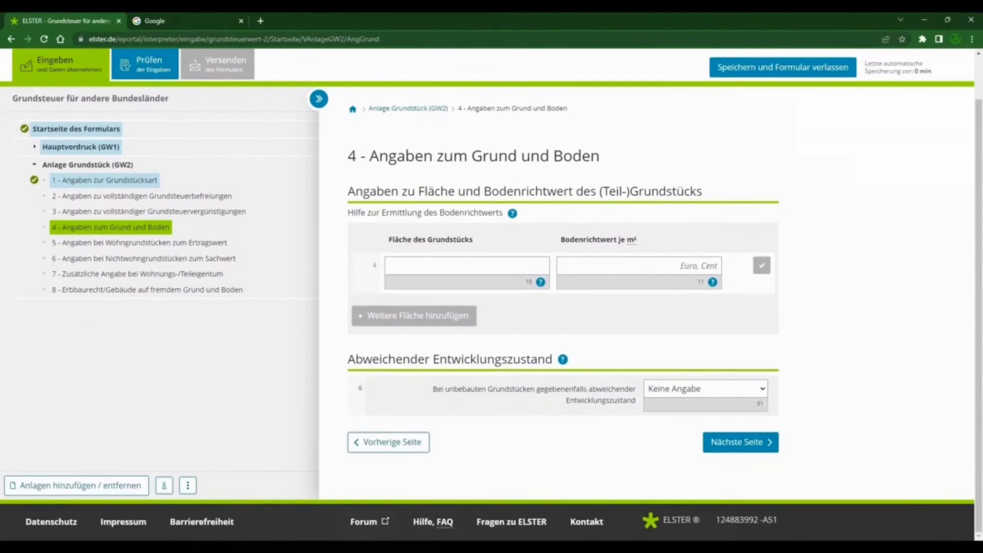
{"action": "left_click", "coordinate": [467, 266]}
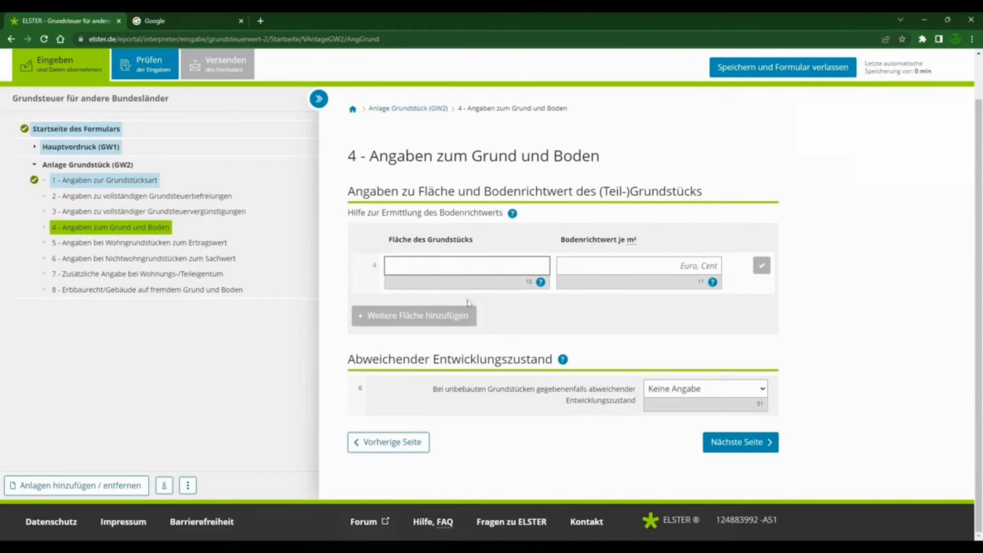
{"action": "left_click", "coordinate": [447, 321]}
{"action": "left_click", "coordinate": [461, 266]}
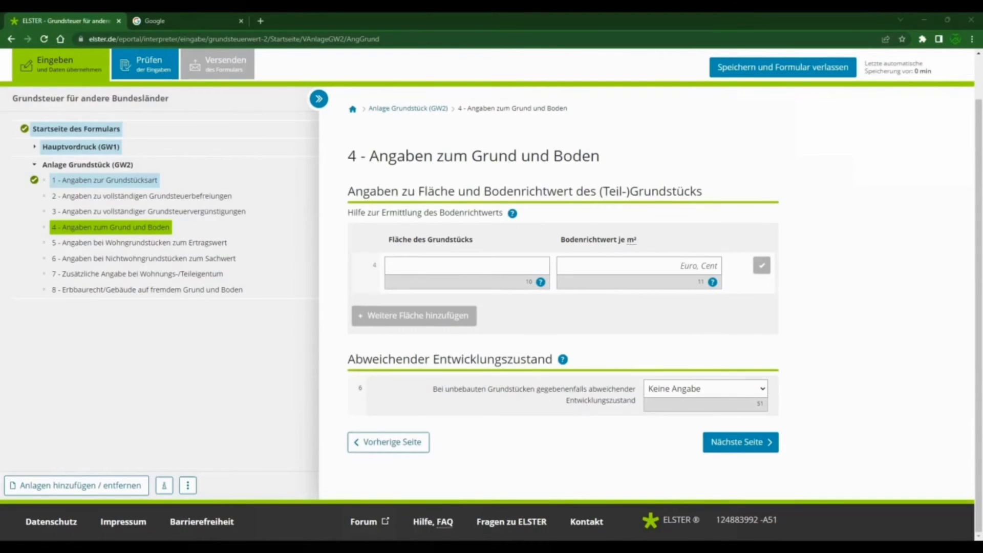
{"action": "left_click", "coordinate": [405, 266]}
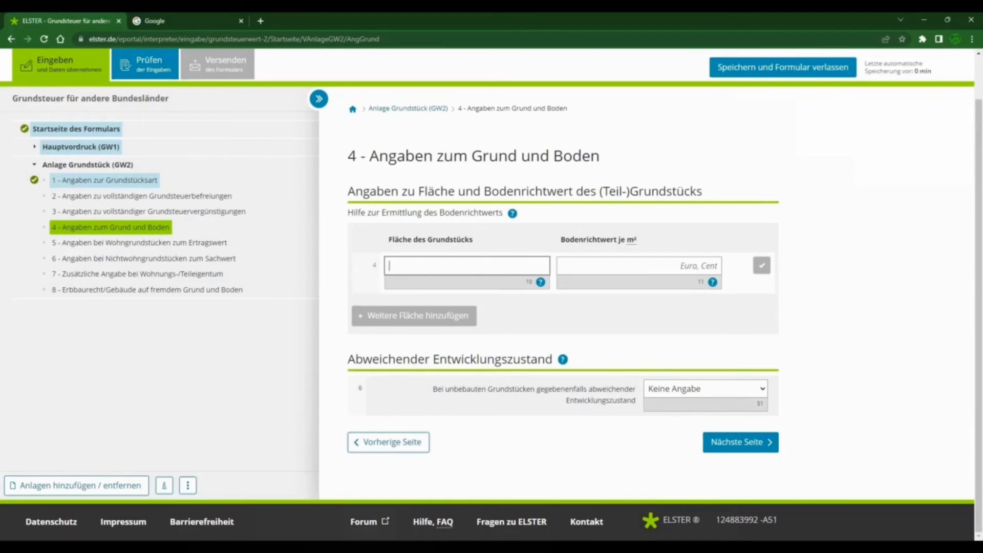
{"action": "type", "text": "77"}
{"action": "left_click", "coordinate": [611, 266]}
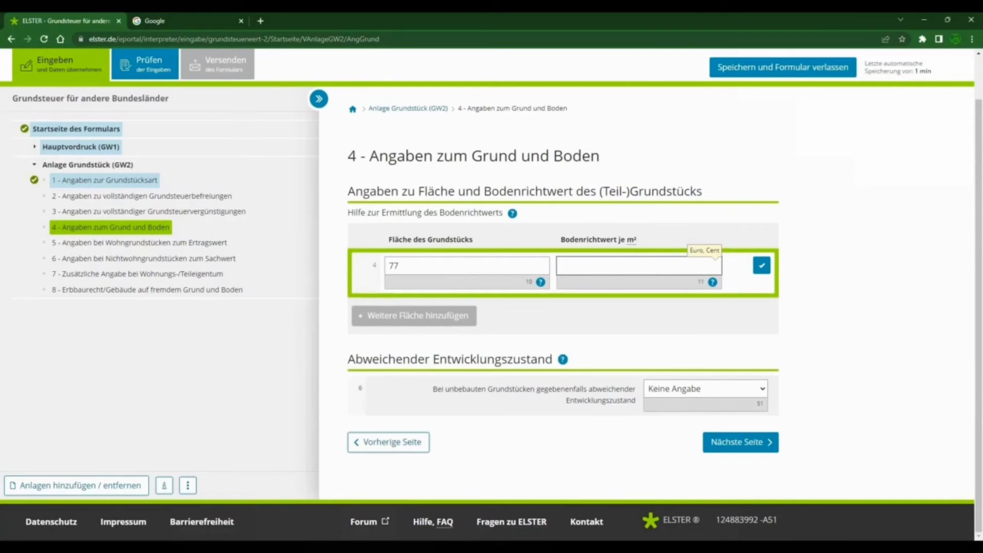
{"action": "type", "text": "570"}
{"action": "left_click", "coordinate": [421, 325]}
{"action": "left_click", "coordinate": [762, 266]}
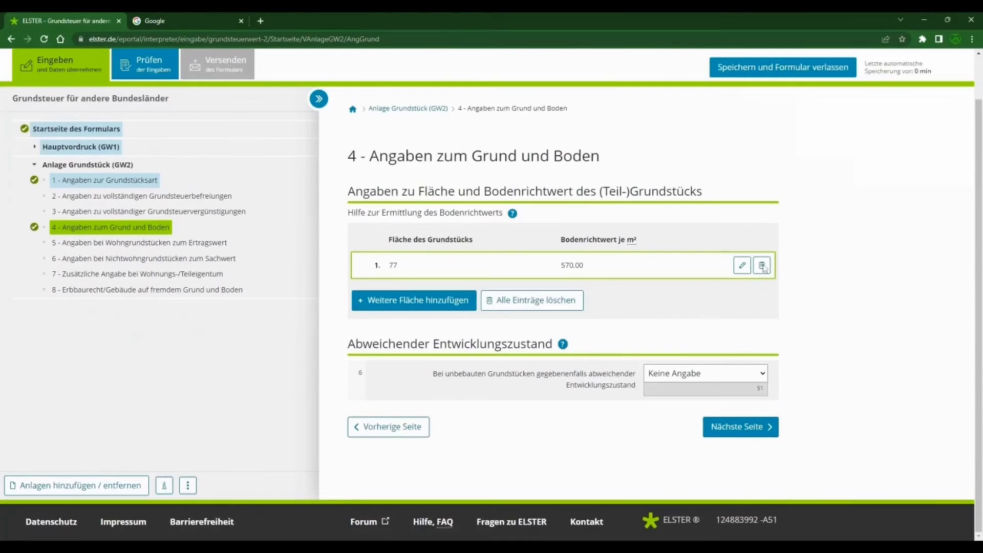
Step: Add a second plot with a Fläche des Grundstücks of 9 and a Bodenrichtwert je m² of 570, and save the entry
{"action": "left_click", "coordinate": [434, 301]}
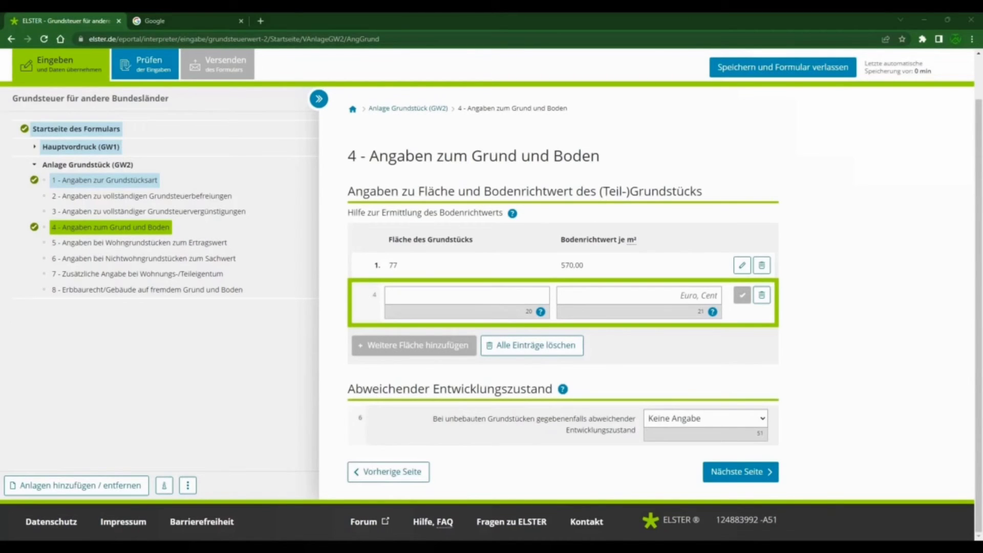
{"action": "left_click", "coordinate": [466, 295]}
{"action": "type", "text": "9"}
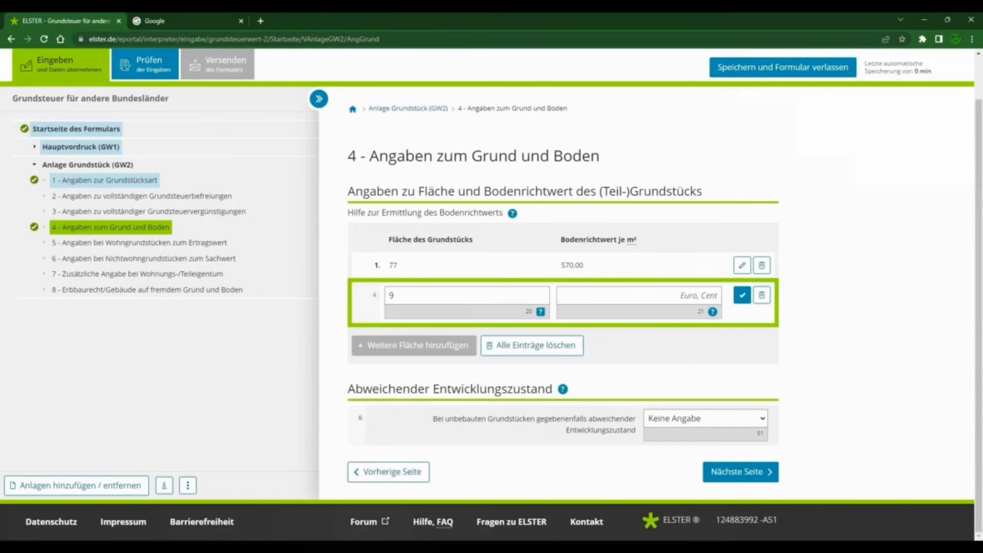
{"action": "left_click", "coordinate": [715, 296]}
{"action": "type", "text": "570"}
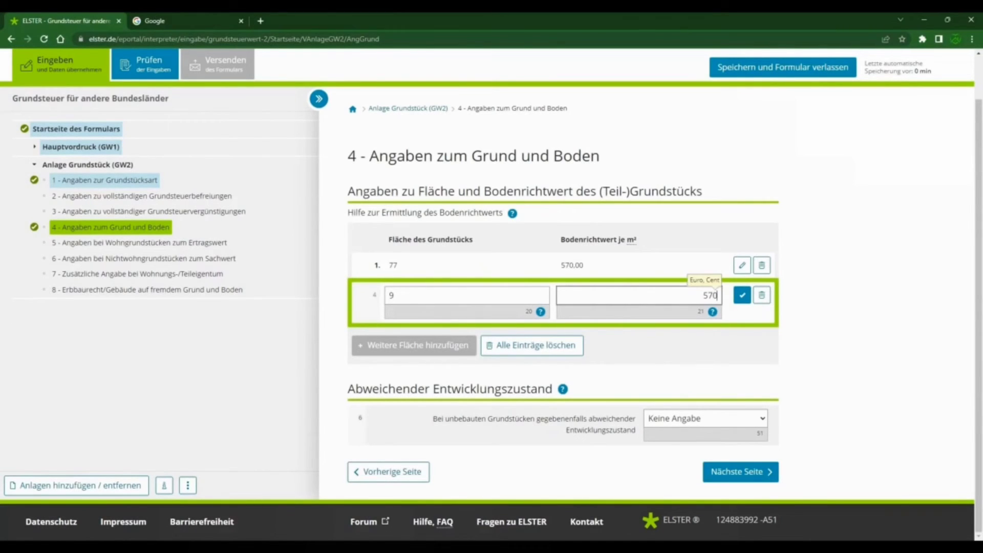
{"action": "left_click", "coordinate": [742, 295]}
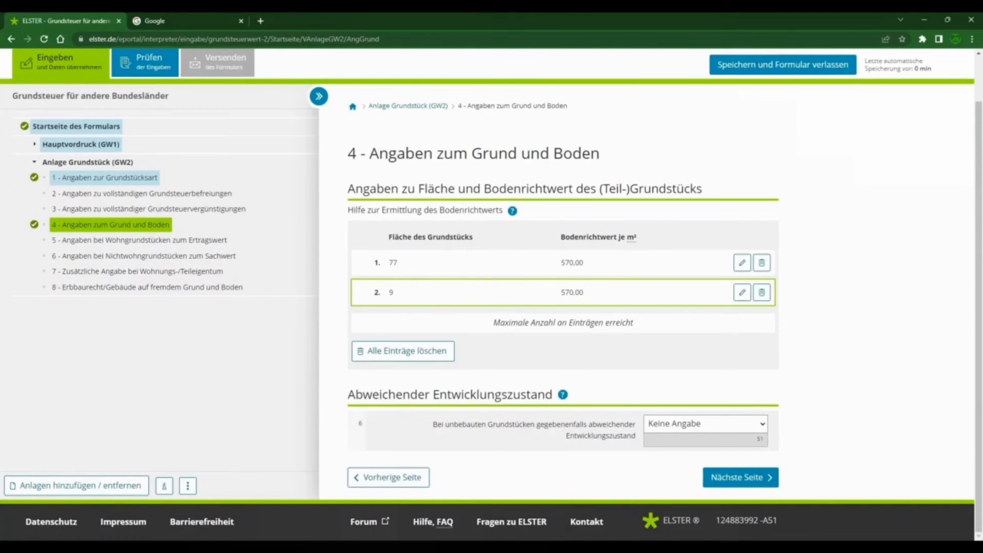
{"action": "left_click_drag", "start_coordinate": [493, 322], "coordinate": [640, 324]}
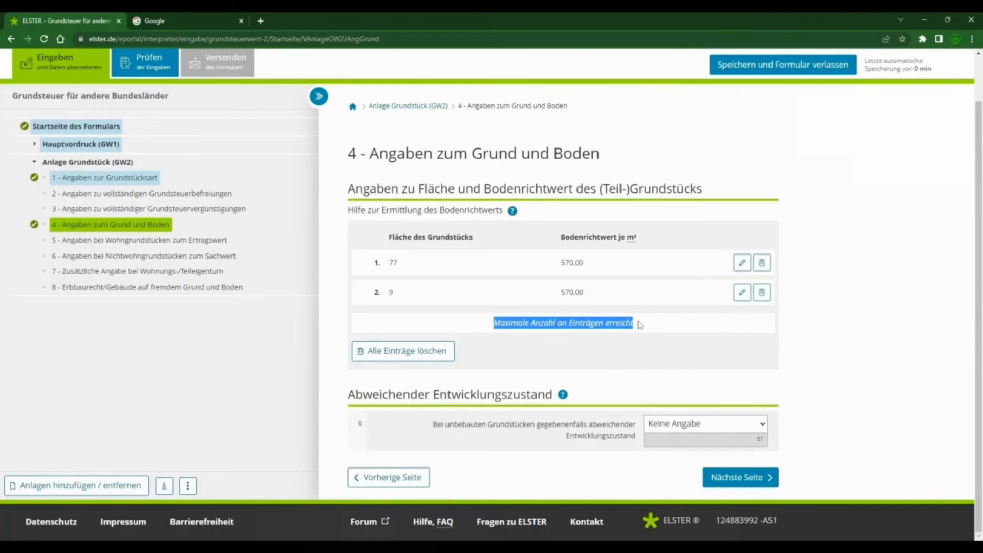
{"action": "left_click", "coordinate": [481, 329]}
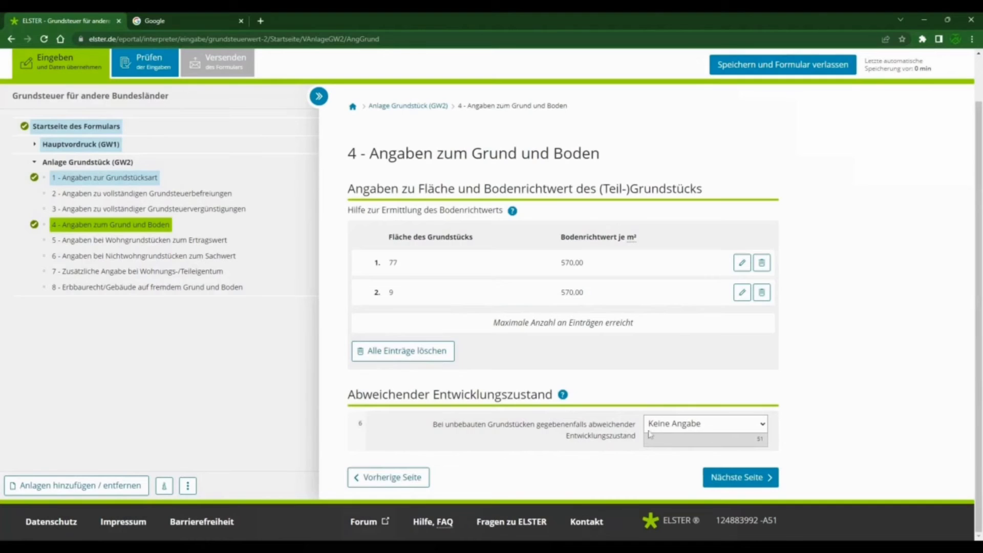
Step: Open the help on determining the Bodenrichtwert and check the Bodenrichtwert entries for both plots
{"action": "double_click", "coordinate": [690, 395]}
{"action": "left_click", "coordinate": [696, 394]}
{"action": "left_click", "coordinate": [512, 211]}
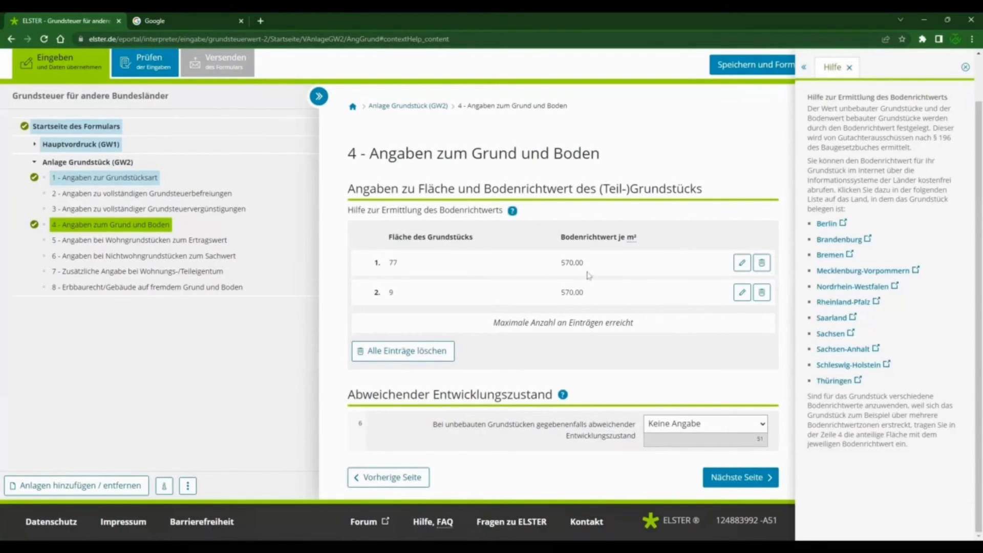
{"action": "left_click_drag", "start_coordinate": [560, 267], "coordinate": [590, 268]}
Step: Continue to section 5, add a building entry for the Ertragswert and go to its Allgemeine Angaben
{"action": "left_click", "coordinate": [729, 477]}
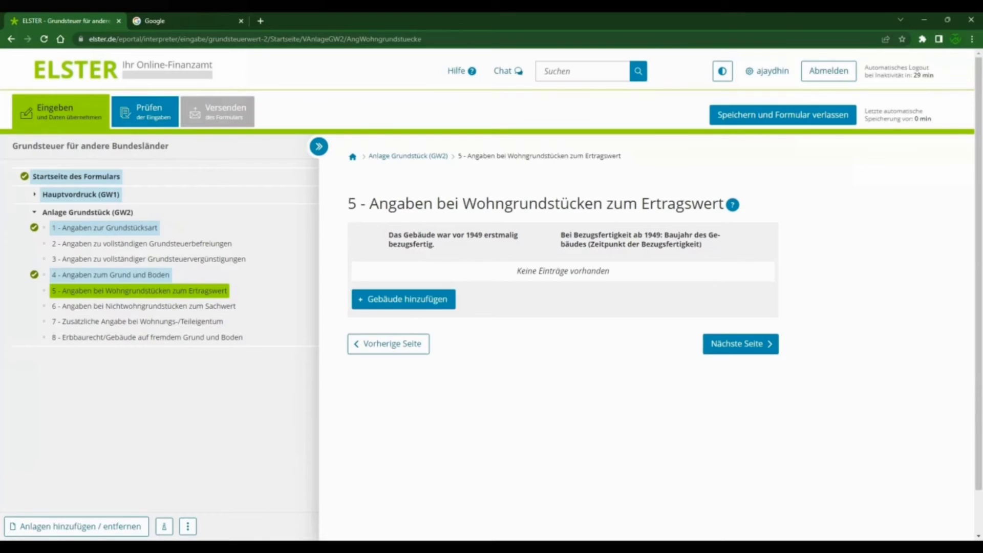
{"action": "left_click", "coordinate": [432, 300]}
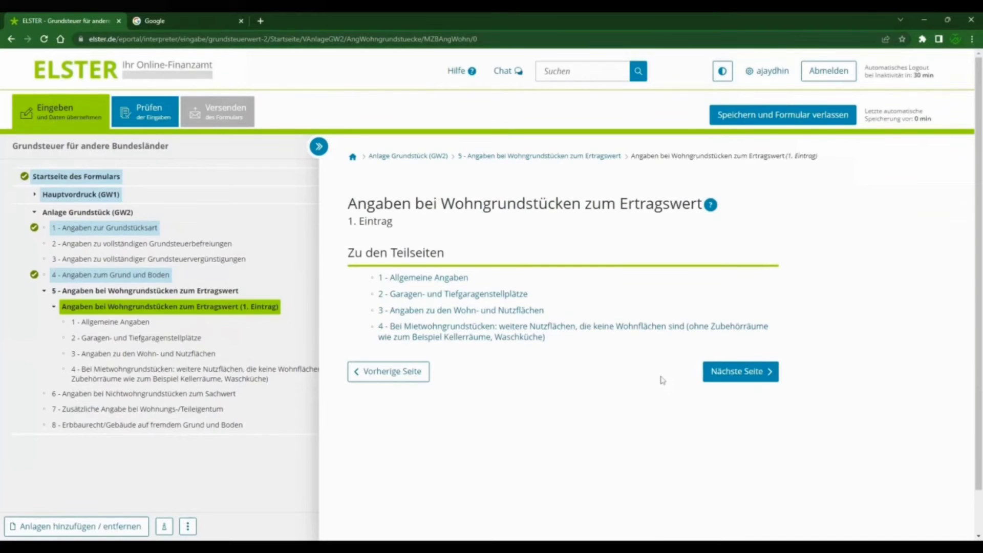
{"action": "left_click", "coordinate": [746, 374]}
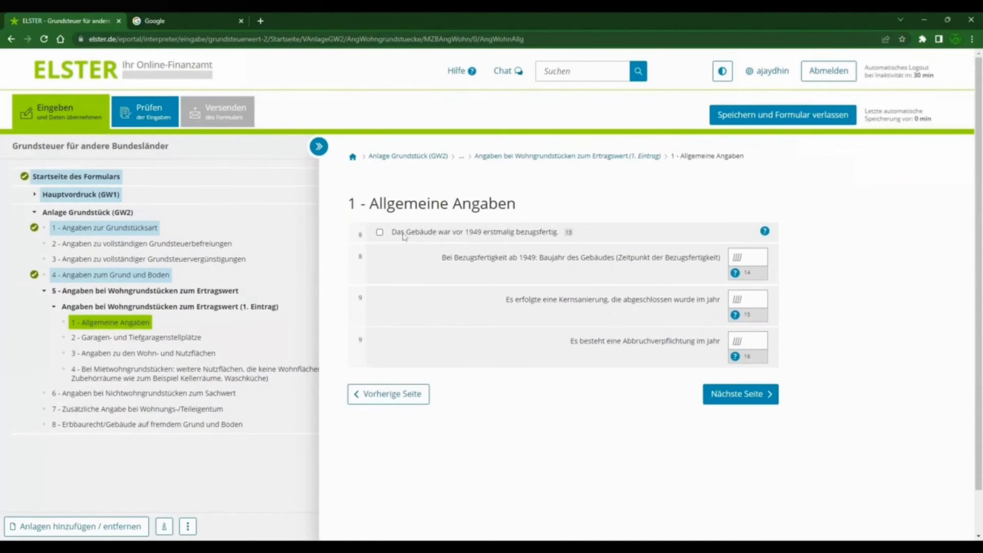
Step: Set the building's Baujahr to 1961, leave Kernsanierung and Abbruchverpflichtung blank, and continue to Garagen- und Tiefgaragenstellplätze
{"action": "left_click_drag", "start_coordinate": [392, 232], "coordinate": [561, 234]}
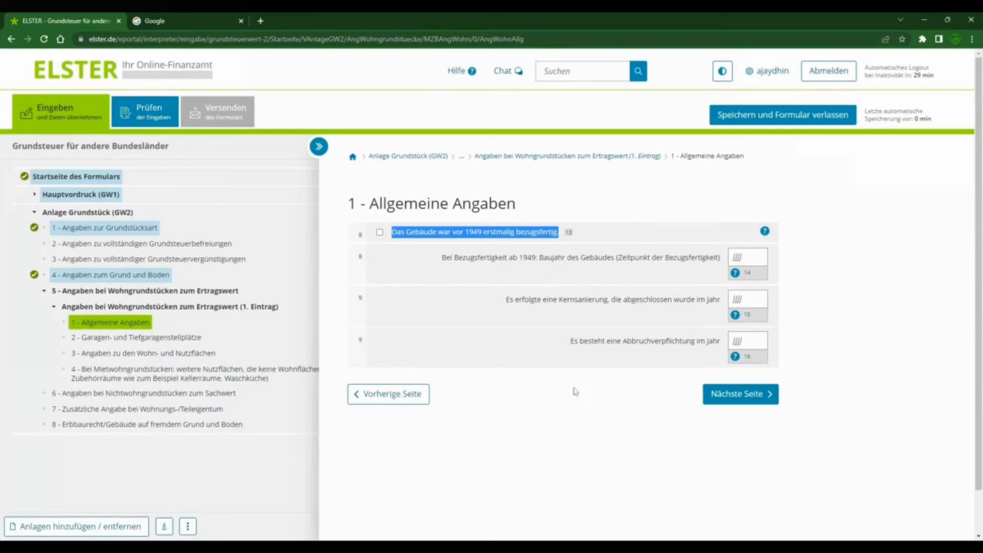
{"action": "left_click", "coordinate": [747, 260]}
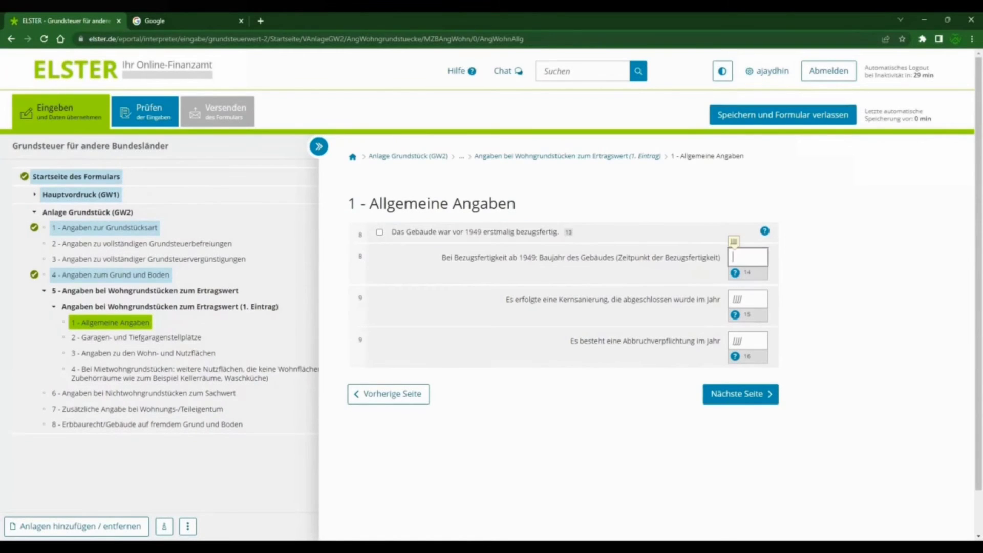
{"action": "type", "text": "19"}
{"action": "type", "text": "75"}
{"action": "key", "text": "BackSpace"}
{"action": "key", "text": "BackSpace"}
{"action": "type", "text": "61"}
{"action": "key", "text": "Tab"}
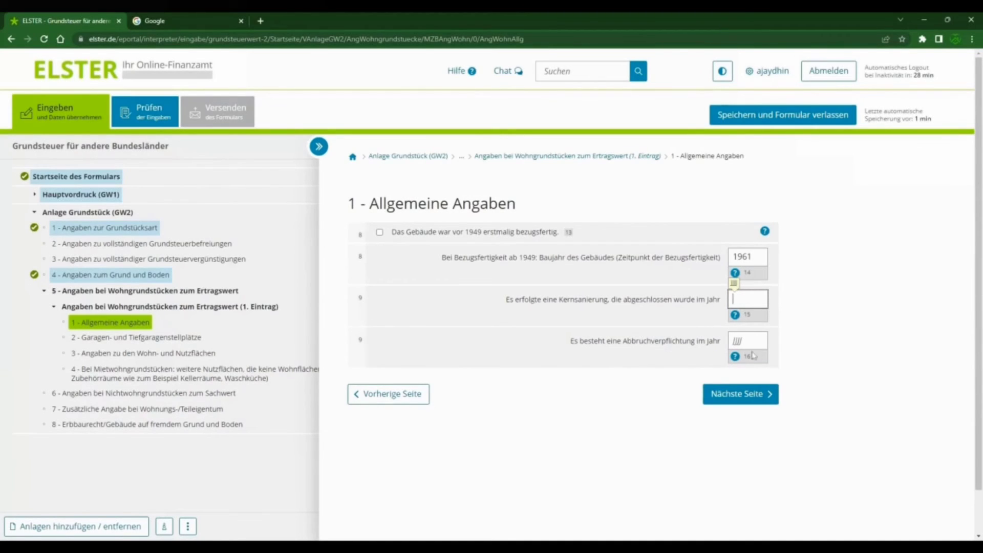
{"action": "key", "text": "Tab"}
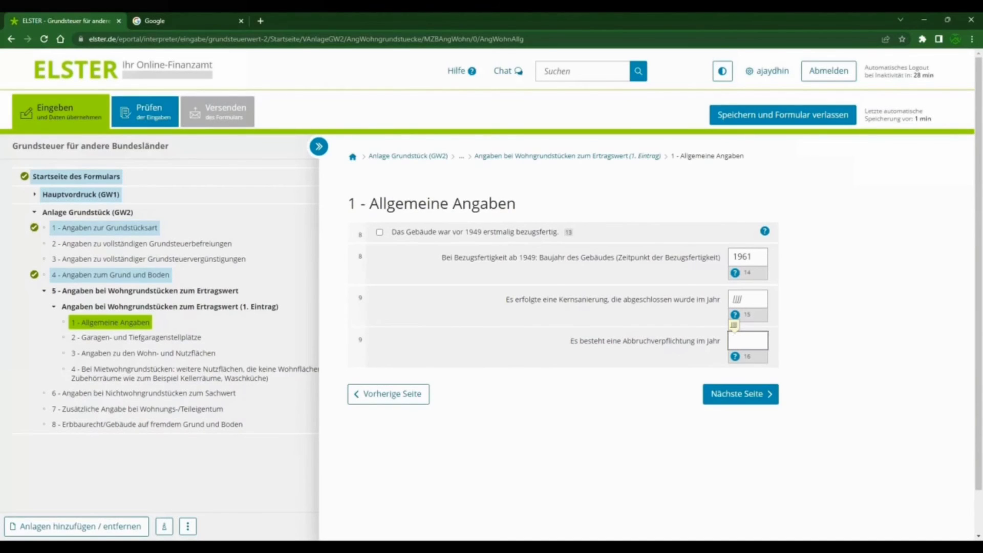
{"action": "left_click", "coordinate": [742, 400]}
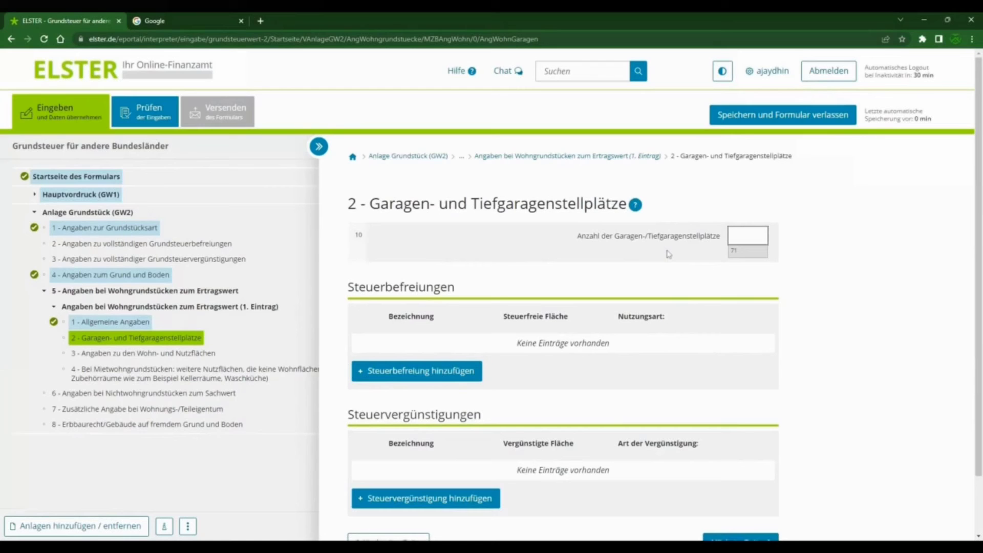
Step: Set the number of Garagen-/Tiefgaragenstellplätze to 0 and continue to Angaben zu den Wohn- und Nutzflächen
{"action": "type", "text": "0"}
{"action": "scroll", "coordinate": [481, 219], "scroll_direction": "down", "scroll_amount": 3}
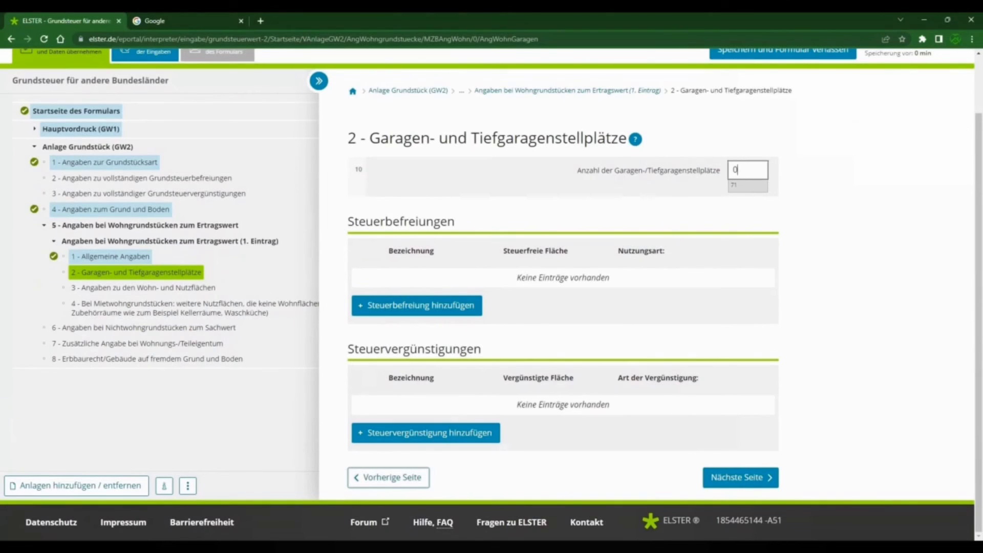
{"action": "left_click_drag", "start_coordinate": [398, 349], "coordinate": [474, 351]}
{"action": "left_click", "coordinate": [540, 358]}
{"action": "left_click", "coordinate": [744, 476]}
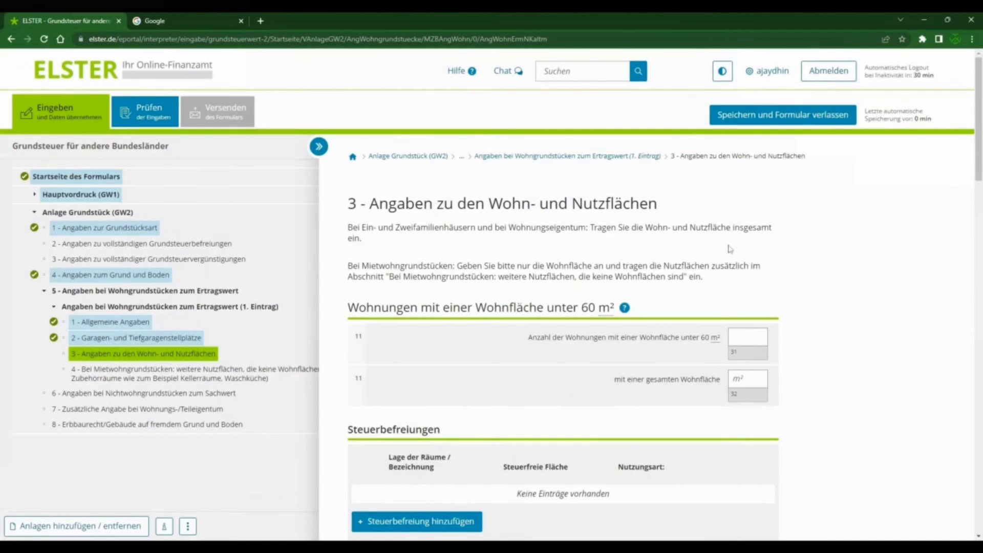
Step: For Wohnungen mit einer Wohnfläche von 60 m² bis unter 100 m², enter 1 Wohnung with a gesamte Wohnfläche of 75 m²
{"action": "scroll", "coordinate": [729, 250], "scroll_direction": "down", "scroll_amount": 1}
{"action": "scroll", "coordinate": [723, 235], "scroll_direction": "down", "scroll_amount": 1}
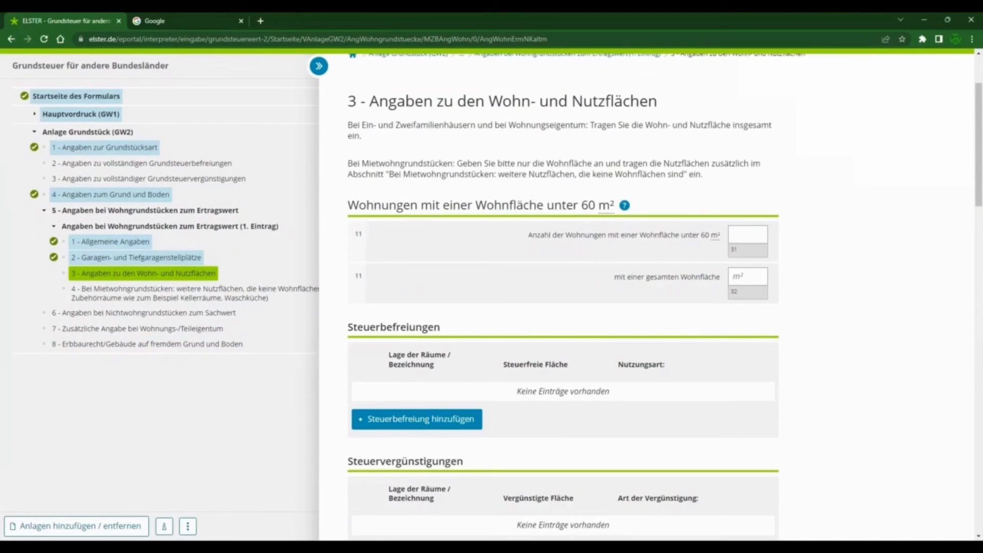
{"action": "scroll", "coordinate": [620, 310], "scroll_direction": "down", "scroll_amount": 10}
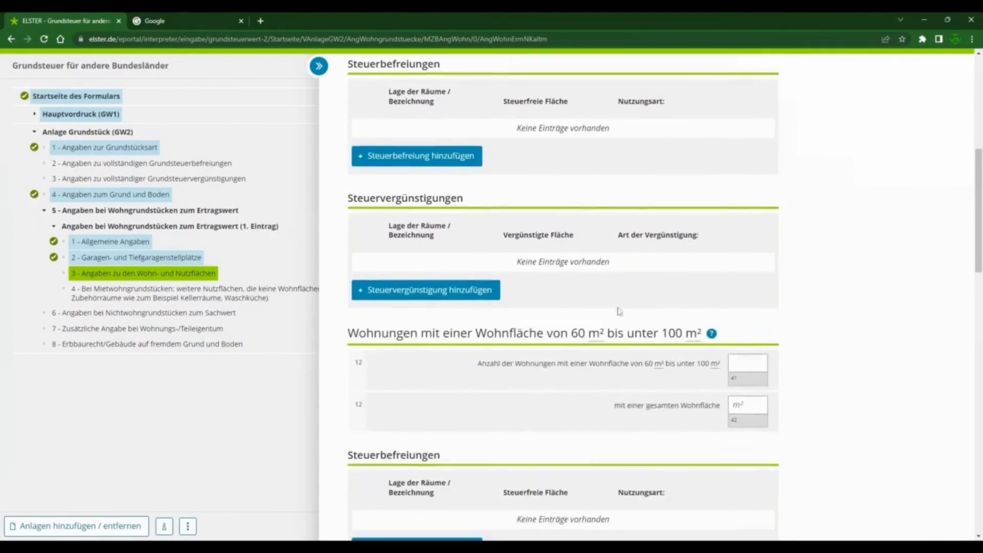
{"action": "scroll", "coordinate": [621, 312], "scroll_direction": "down", "scroll_amount": 6}
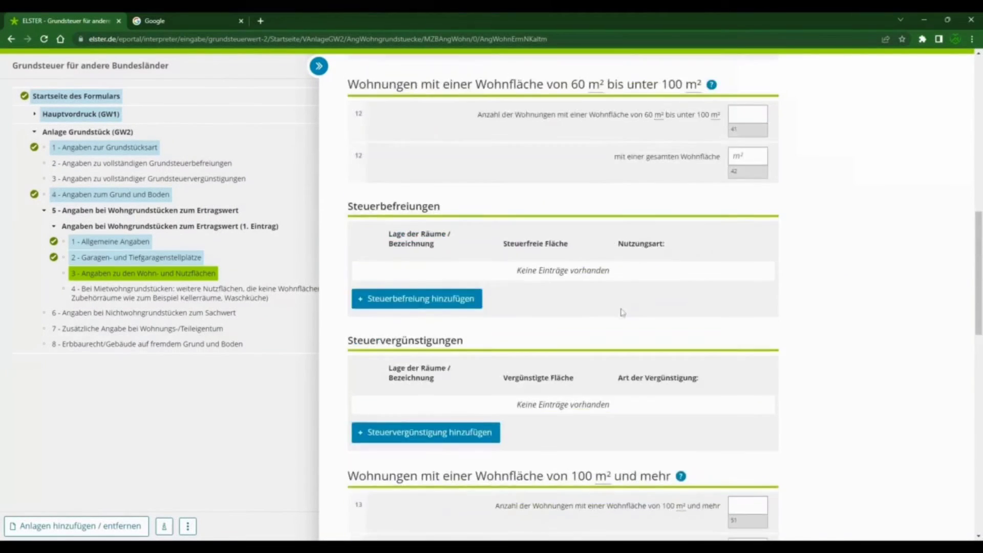
{"action": "scroll", "coordinate": [622, 312], "scroll_direction": "up", "scroll_amount": 5}
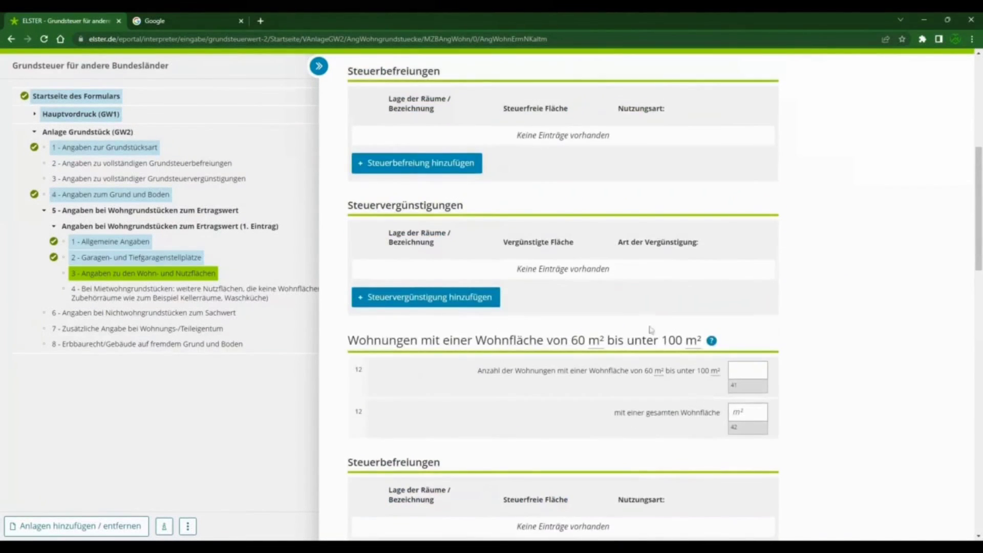
{"action": "scroll", "coordinate": [649, 351], "scroll_direction": "down", "scroll_amount": 2}
{"action": "left_click_drag", "start_coordinate": [571, 238], "coordinate": [676, 238]}
{"action": "left_click", "coordinate": [747, 268]}
{"action": "type", "text": "75"}
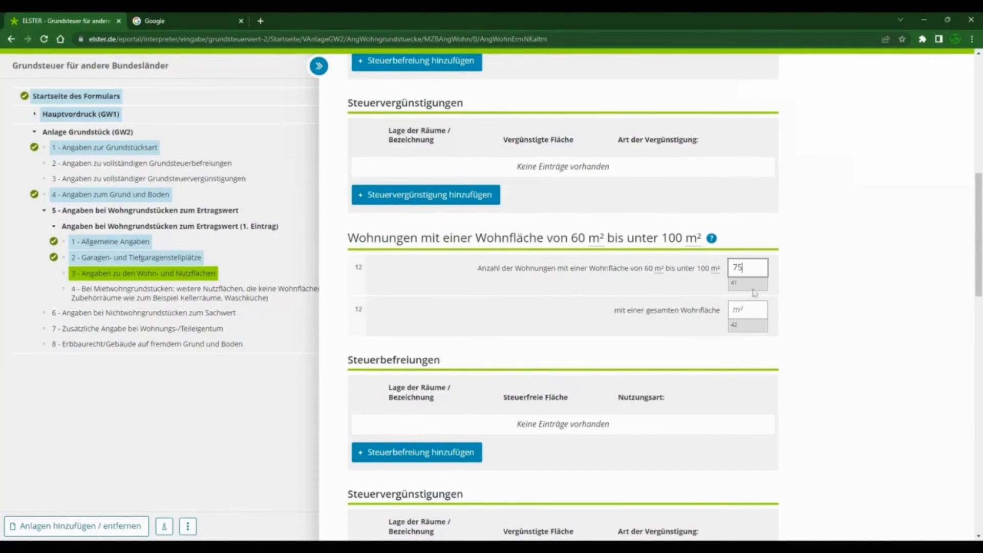
{"action": "double_click", "coordinate": [737, 268]}
{"action": "type", "text": "1"}
{"action": "left_click", "coordinate": [738, 308]}
{"action": "type", "text": "75"}
Step: Leave the remaining Wohnflächen, Steuerbefreiungen and Steuervergünstigungen blank and continue to the weitere Nutzflächen bei Mietwohngrundstücken
{"action": "left_click", "coordinate": [640, 297]}
{"action": "left_click_drag", "start_coordinate": [480, 268], "coordinate": [559, 281]}
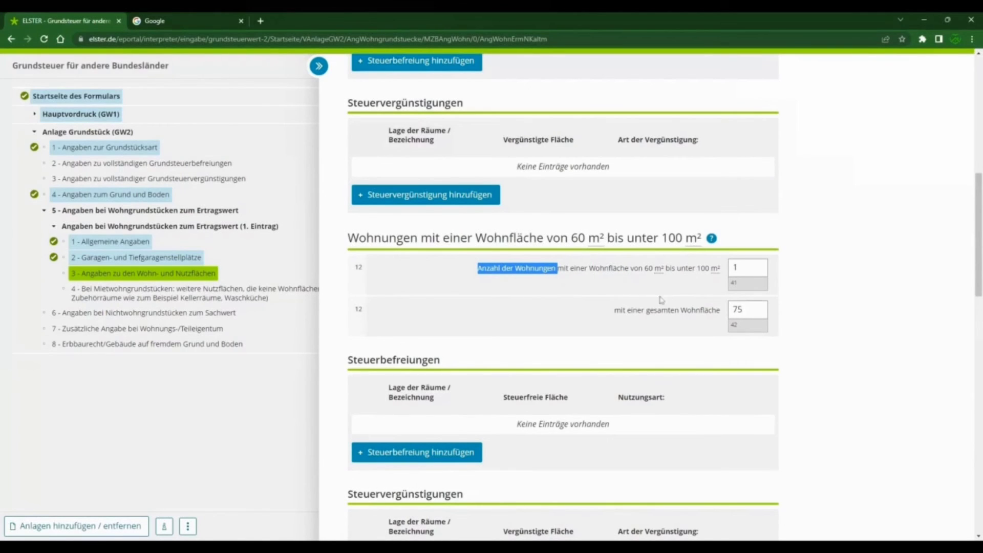
{"action": "left_click_drag", "start_coordinate": [615, 310], "coordinate": [725, 318]}
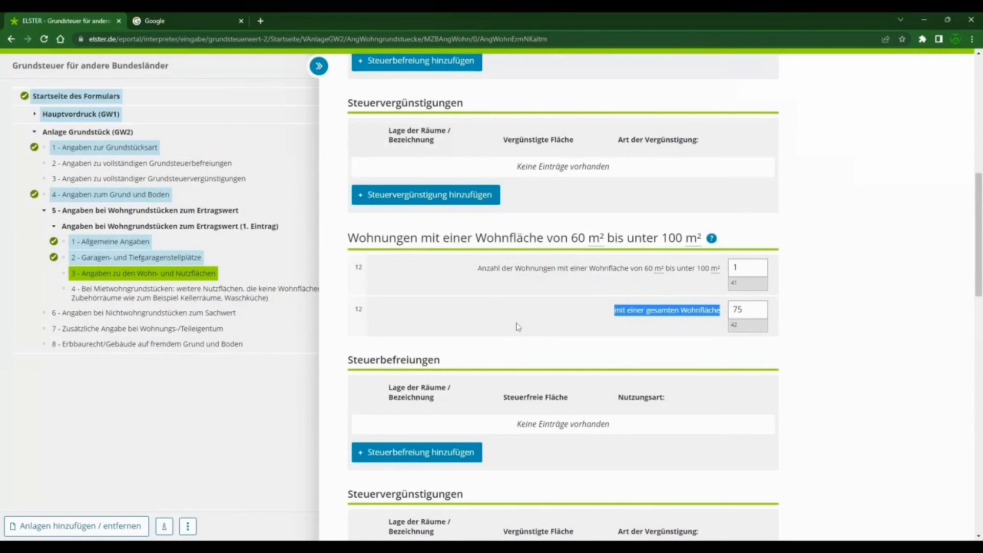
{"action": "double_click", "coordinate": [510, 239]}
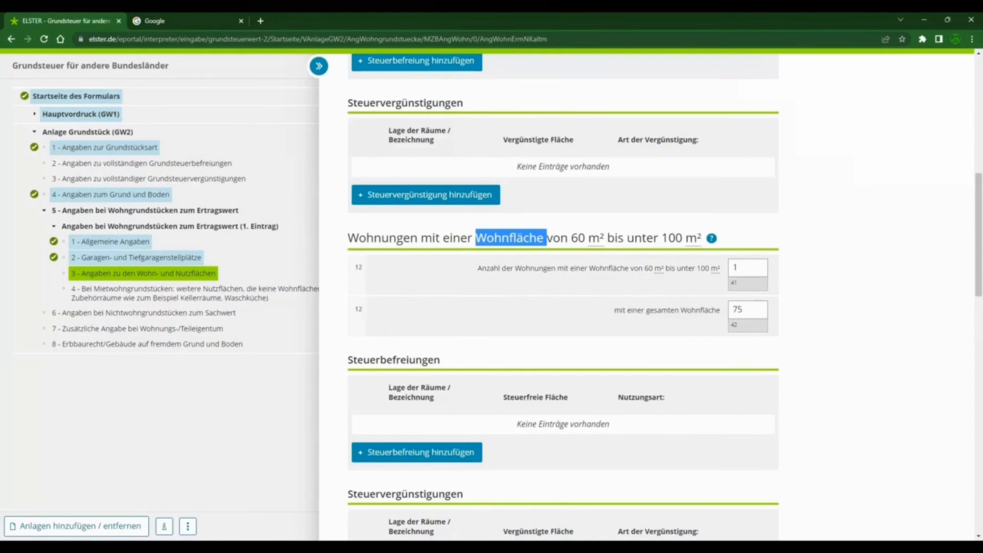
{"action": "scroll", "coordinate": [505, 312], "scroll_direction": "down", "scroll_amount": 1}
{"action": "double_click", "coordinate": [400, 309]}
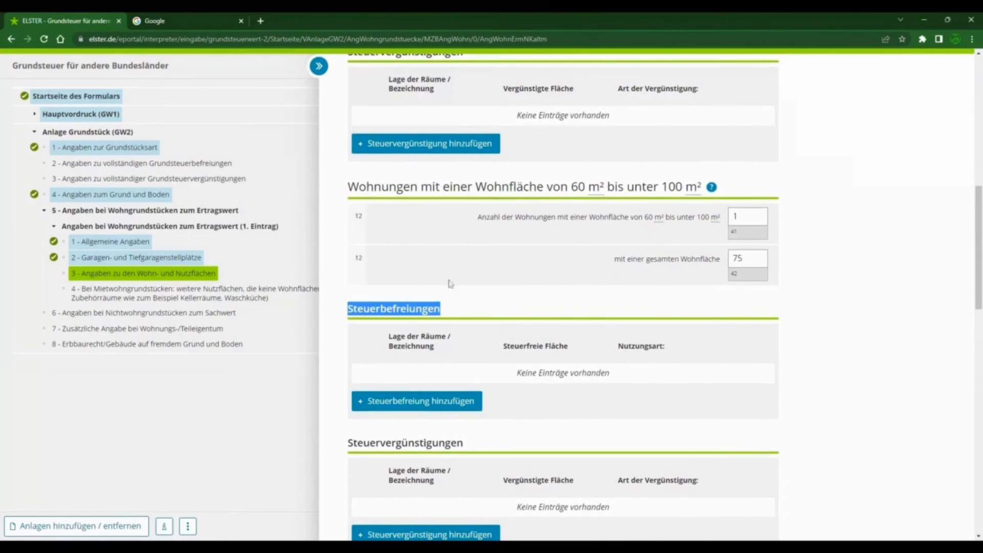
{"action": "scroll", "coordinate": [715, 363], "scroll_direction": "down", "scroll_amount": 13}
{"action": "scroll", "coordinate": [816, 378], "scroll_direction": "down", "scroll_amount": 4}
{"action": "scroll", "coordinate": [816, 378], "scroll_direction": "down", "scroll_amount": 1}
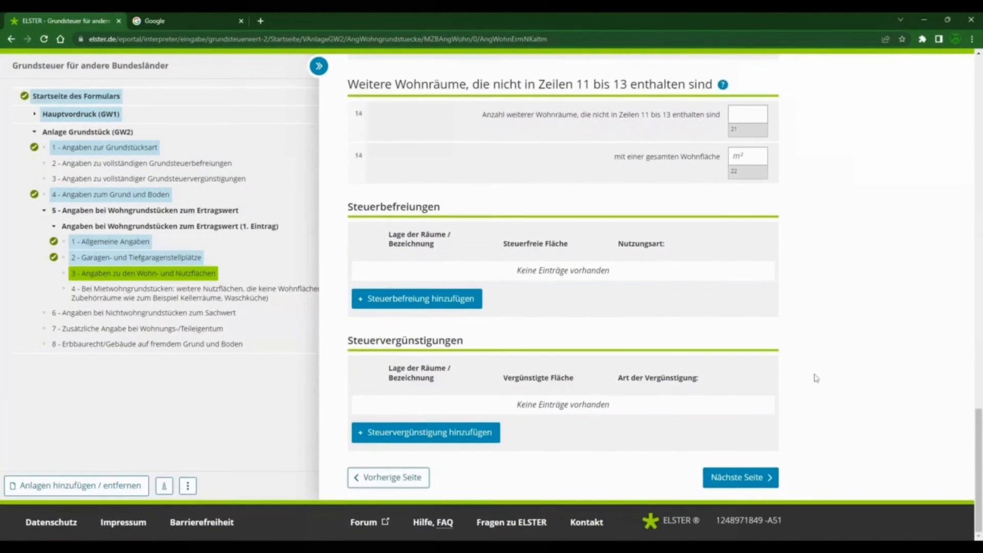
{"action": "left_click", "coordinate": [744, 479]}
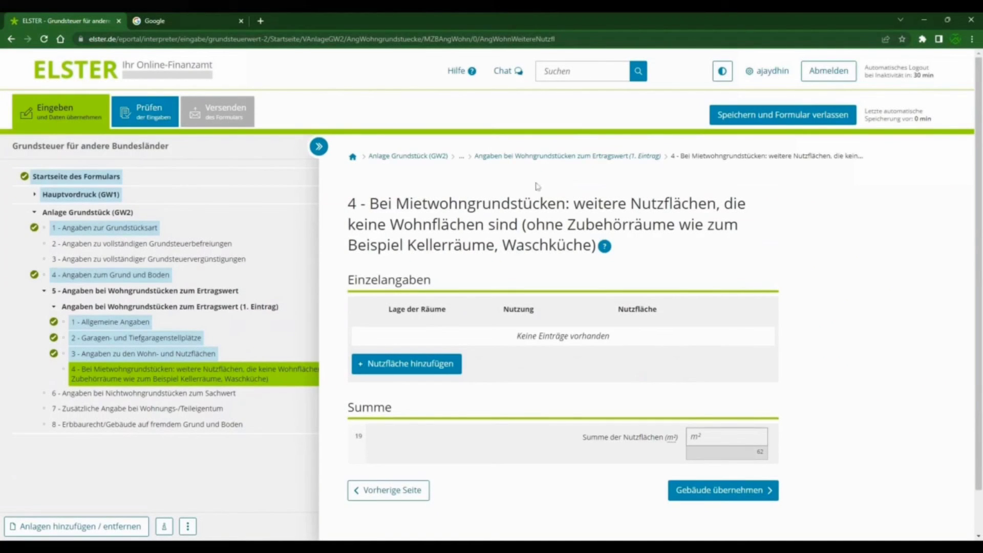
Step: Look through the fields of a new Weitere Nutzflächen entry and return to the overview without filling anything in
{"action": "left_click_drag", "start_coordinate": [574, 204], "coordinate": [717, 204]}
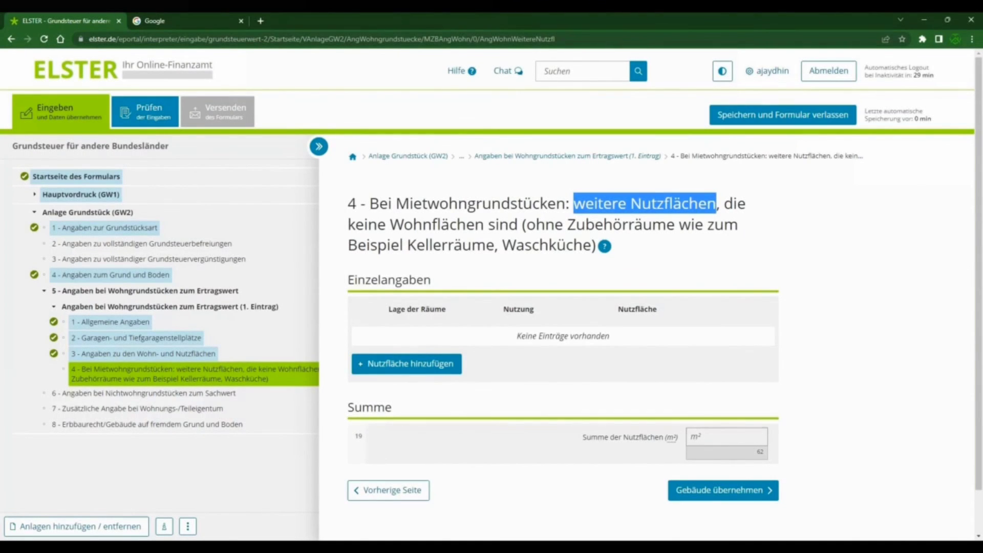
{"action": "double_click", "coordinate": [453, 247]}
{"action": "double_click", "coordinate": [548, 246]}
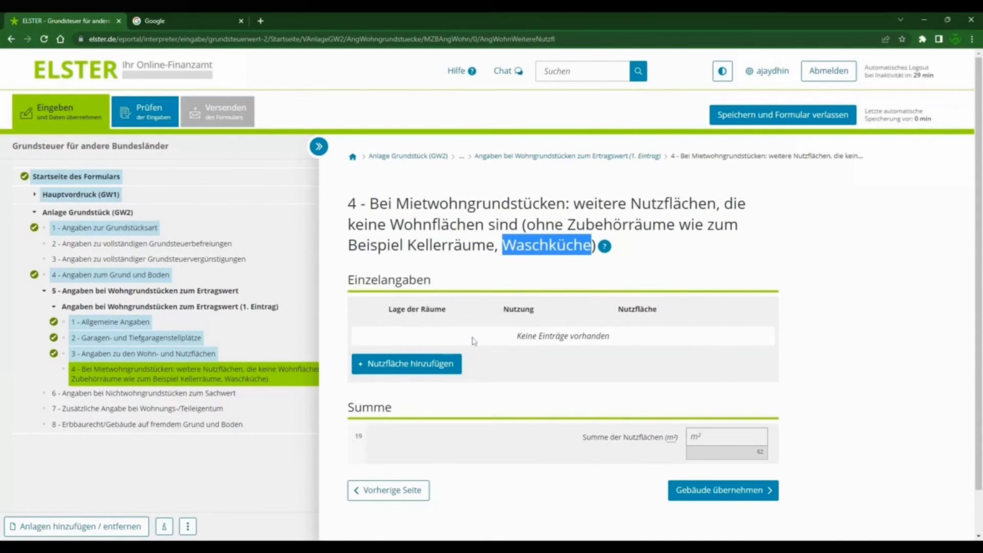
{"action": "left_click", "coordinate": [433, 365]}
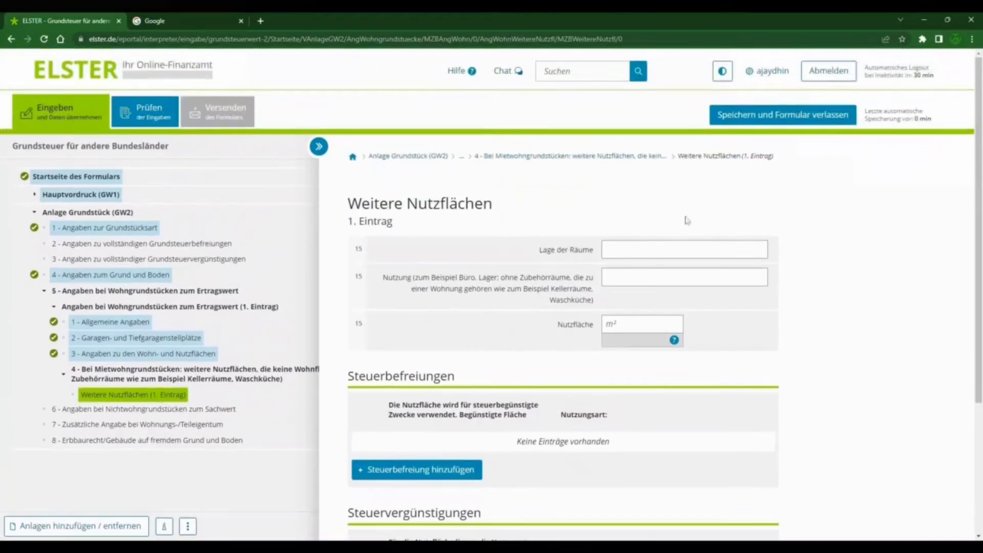
{"action": "left_click", "coordinate": [670, 256]}
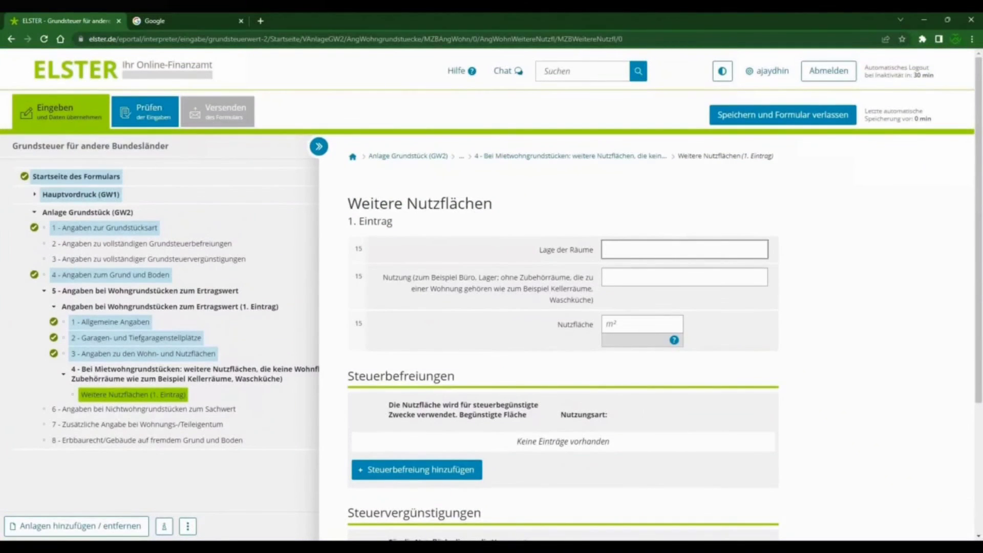
{"action": "double_click", "coordinate": [466, 282]}
{"action": "double_click", "coordinate": [489, 279]}
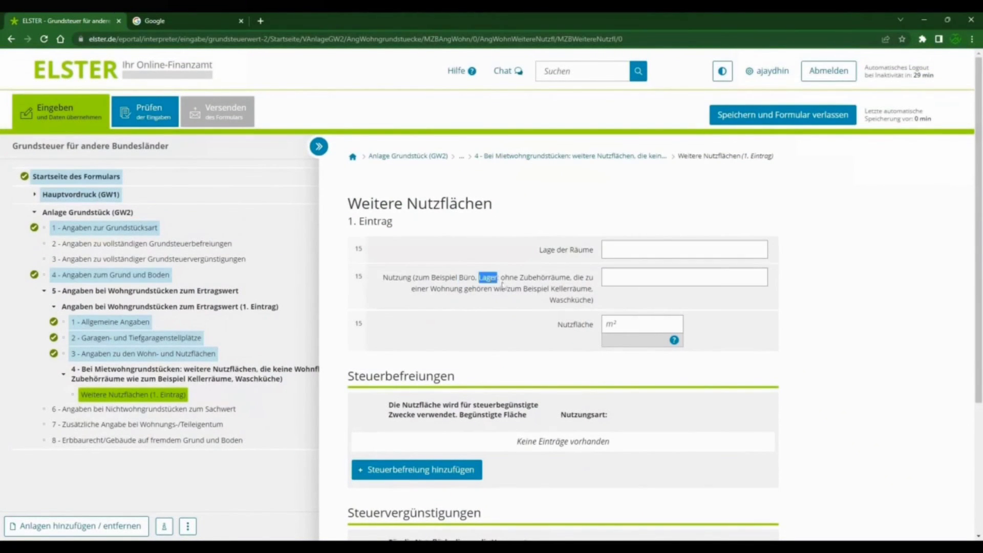
{"action": "scroll", "coordinate": [596, 309], "scroll_direction": "down", "scroll_amount": 3}
{"action": "left_click", "coordinate": [630, 172]}
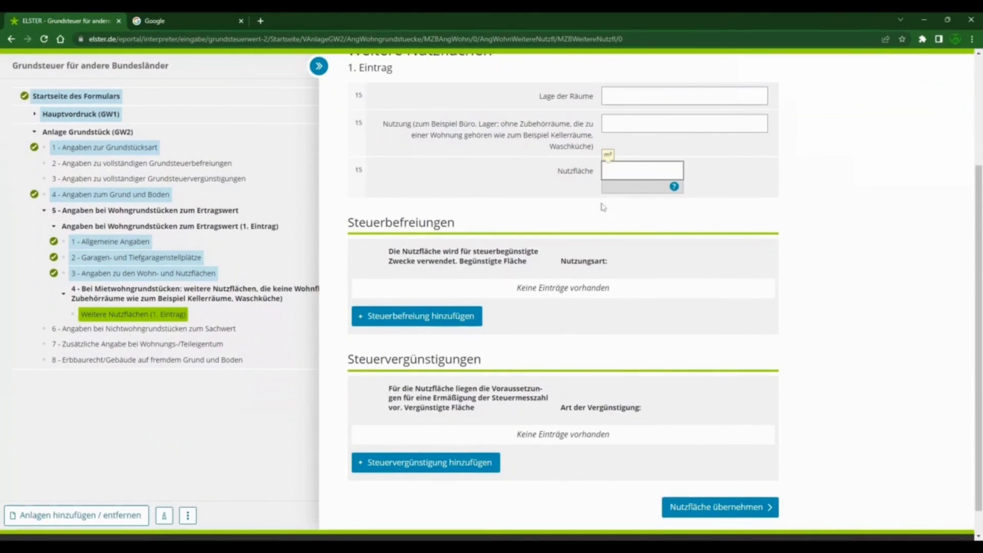
{"action": "scroll", "coordinate": [579, 404], "scroll_direction": "down", "scroll_amount": 2}
{"action": "left_click", "coordinate": [682, 480]}
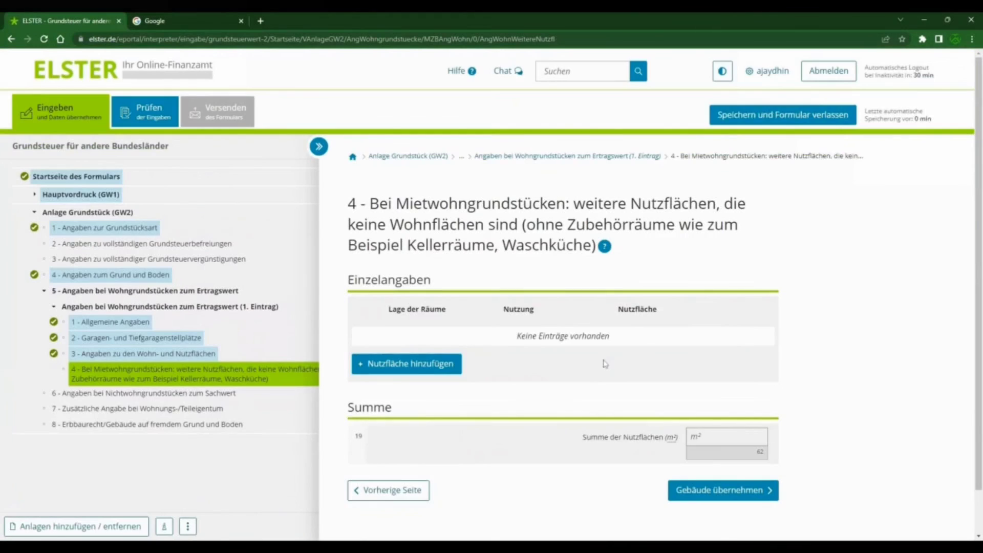
Step: Save the building entry without weitere Nutzflächen and continue to section 6, Angaben bei Nichtwohngrundstücken zum Sachwert
{"action": "scroll", "coordinate": [500, 351], "scroll_direction": "down", "scroll_amount": 1}
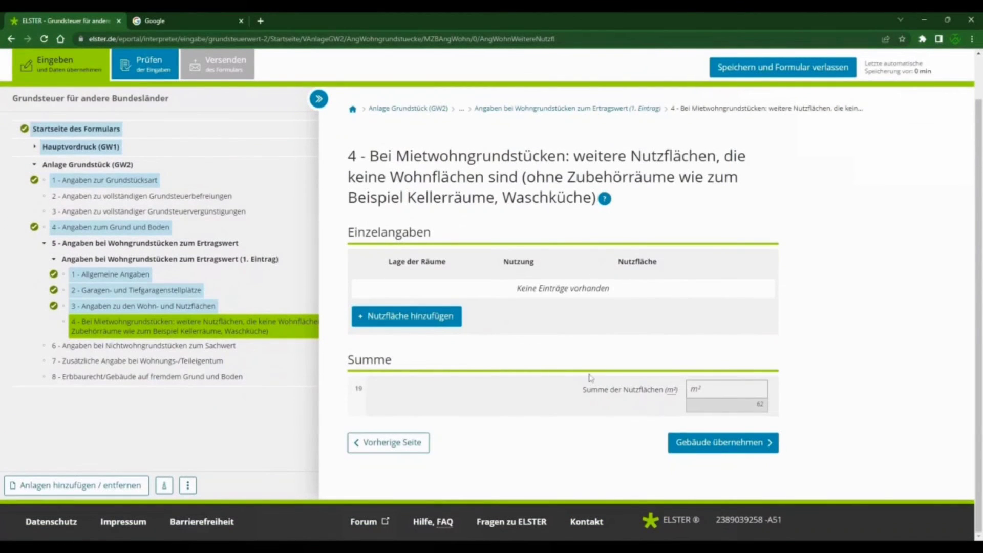
{"action": "left_click", "coordinate": [706, 444]}
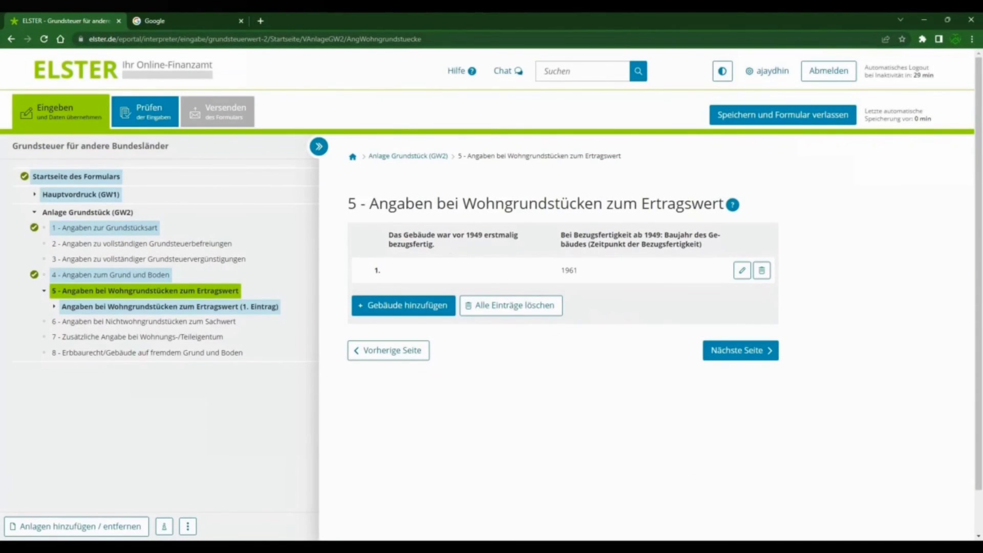
{"action": "left_click_drag", "start_coordinate": [378, 270], "coordinate": [394, 270]}
{"action": "left_click_drag", "start_coordinate": [560, 278], "coordinate": [599, 282]}
{"action": "left_click", "coordinate": [721, 354]}
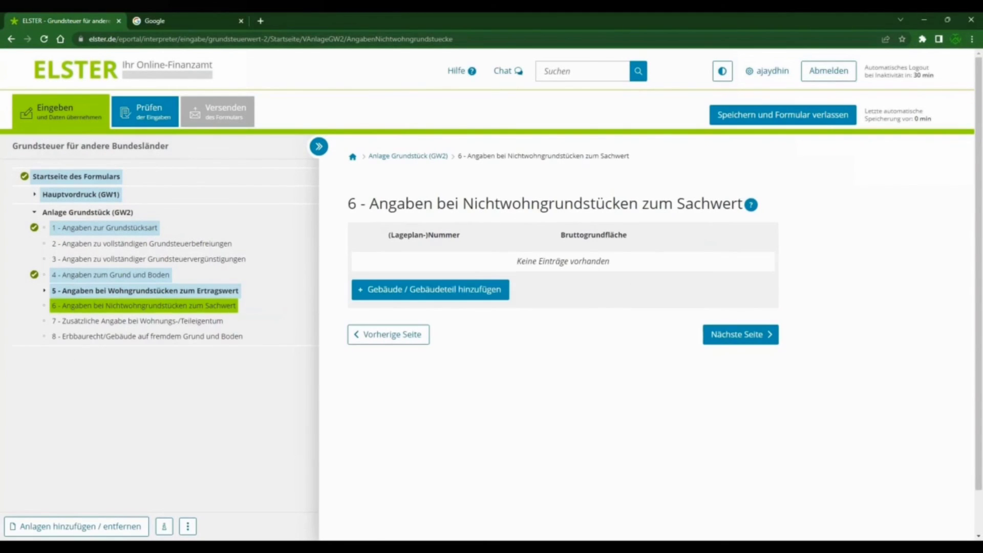
Step: Leave section 6 on Nichtwohngrundstücke blank and continue to section 7, Zusätzliche Angabe bei Wohnungs-/Teileigentum
{"action": "left_click_drag", "start_coordinate": [462, 203], "coordinate": [639, 203]}
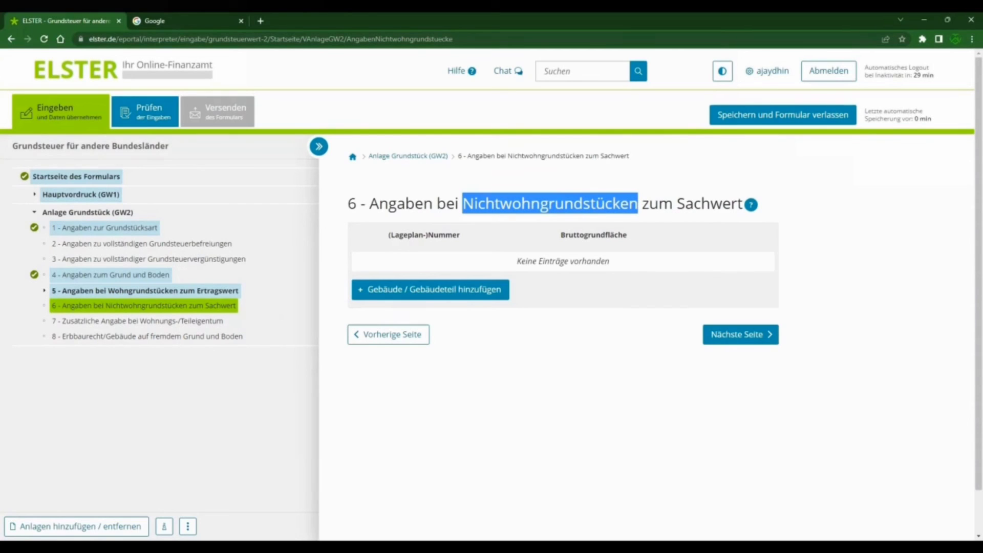
{"action": "left_click", "coordinate": [751, 338]}
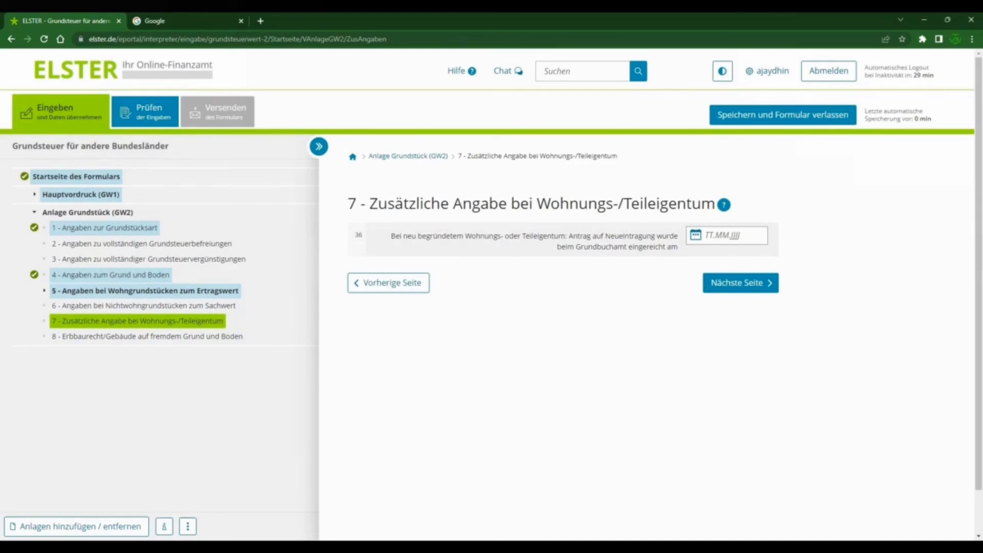
{"action": "left_click_drag", "start_coordinate": [453, 203], "coordinate": [716, 204]}
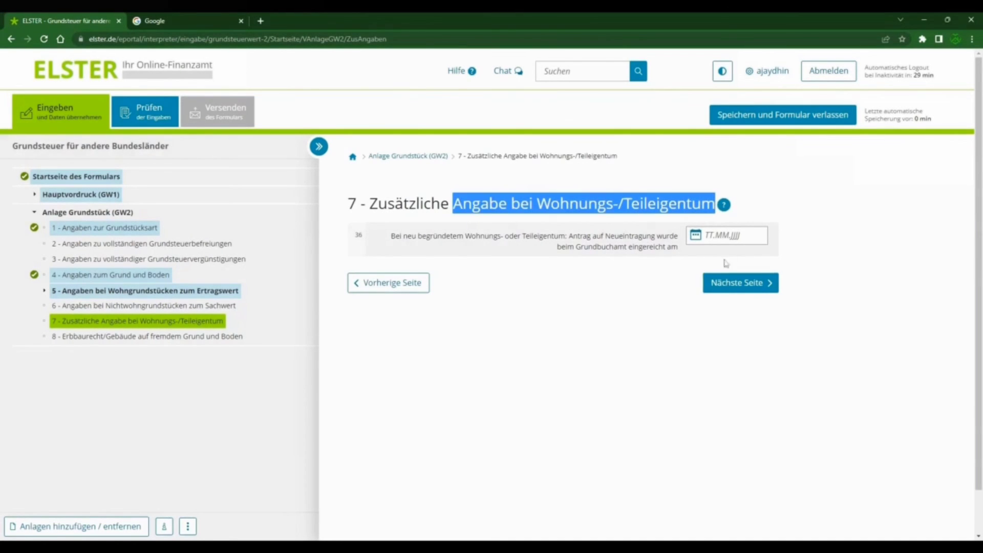
Step: Leave section 7 on Wohnungs-/Teileigentum and section 8 on Erbbaurecht/Gebäude auf fremdem Grund und Boden blank and run the check of all entries
{"action": "left_click_drag", "start_coordinate": [569, 237], "coordinate": [680, 249]}
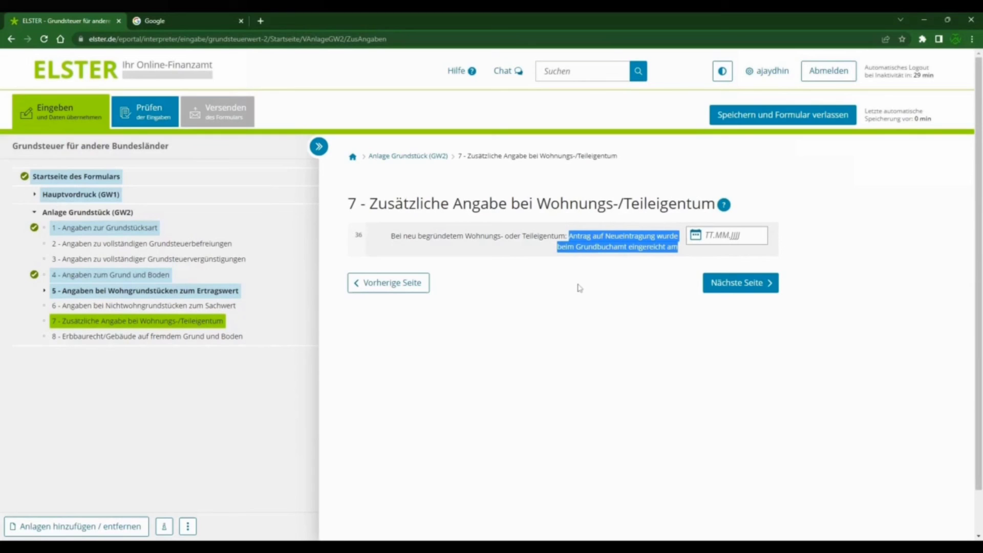
{"action": "left_click", "coordinate": [751, 288]}
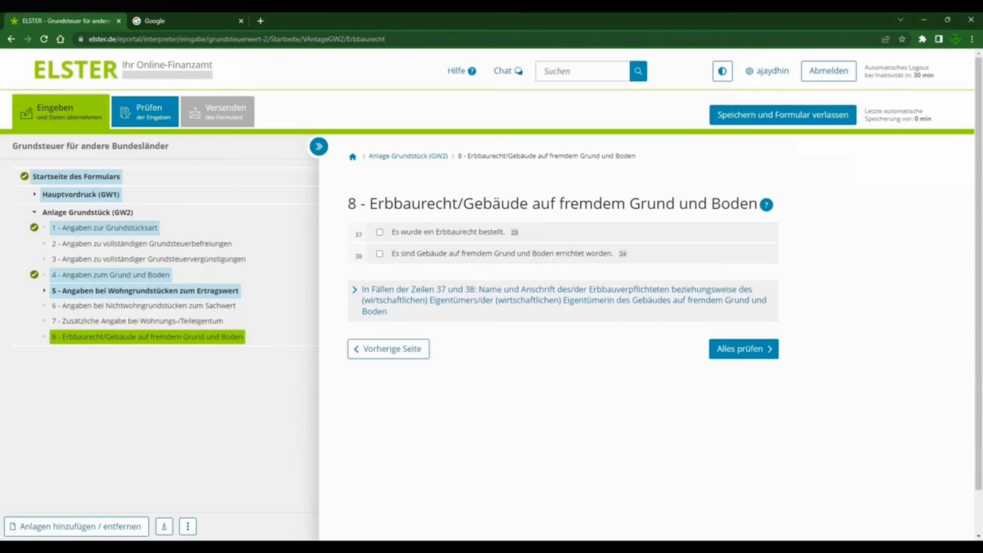
{"action": "double_click", "coordinate": [412, 204]}
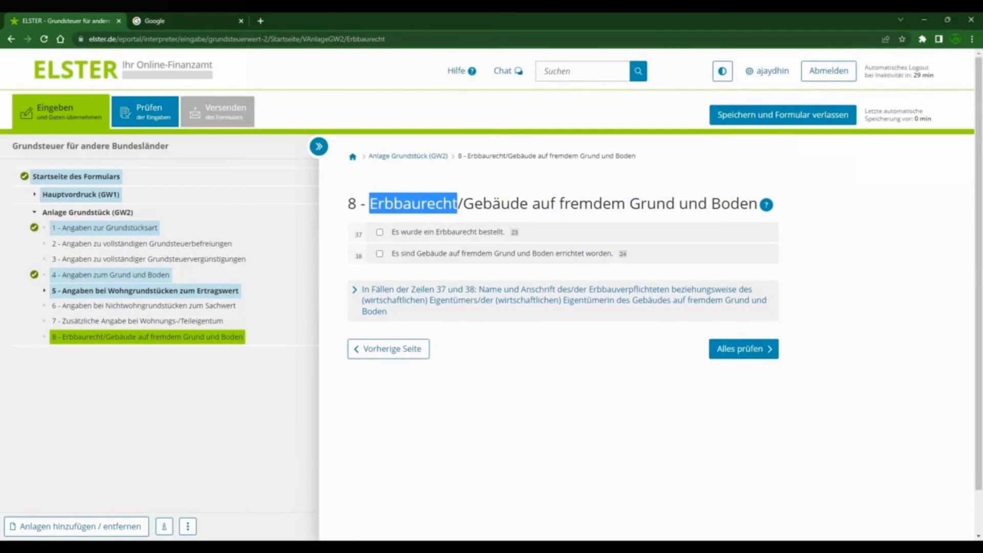
{"action": "left_click", "coordinate": [733, 350]}
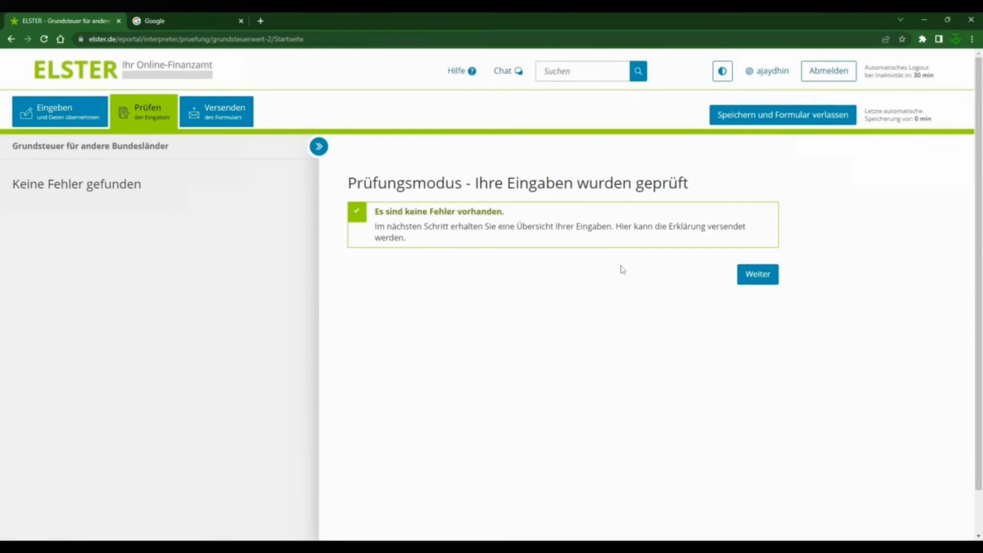
Step: Review the overview of all entries to its end, submit the Grundsteuer declaration and continue to Mein ELSTER
{"action": "left_click", "coordinate": [758, 275]}
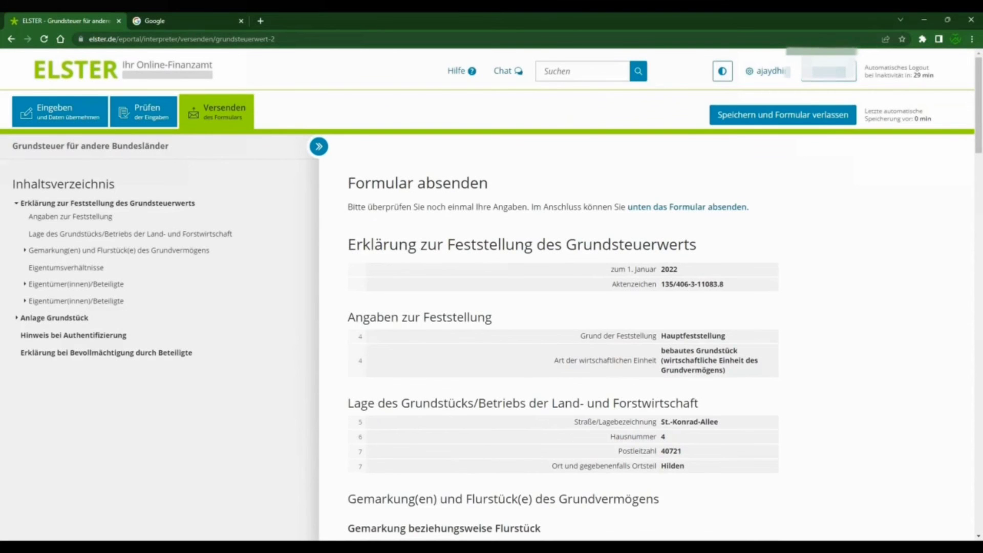
{"action": "scroll", "coordinate": [610, 230], "scroll_direction": "down", "scroll_amount": 3}
{"action": "scroll", "coordinate": [609, 230], "scroll_direction": "down", "scroll_amount": 20}
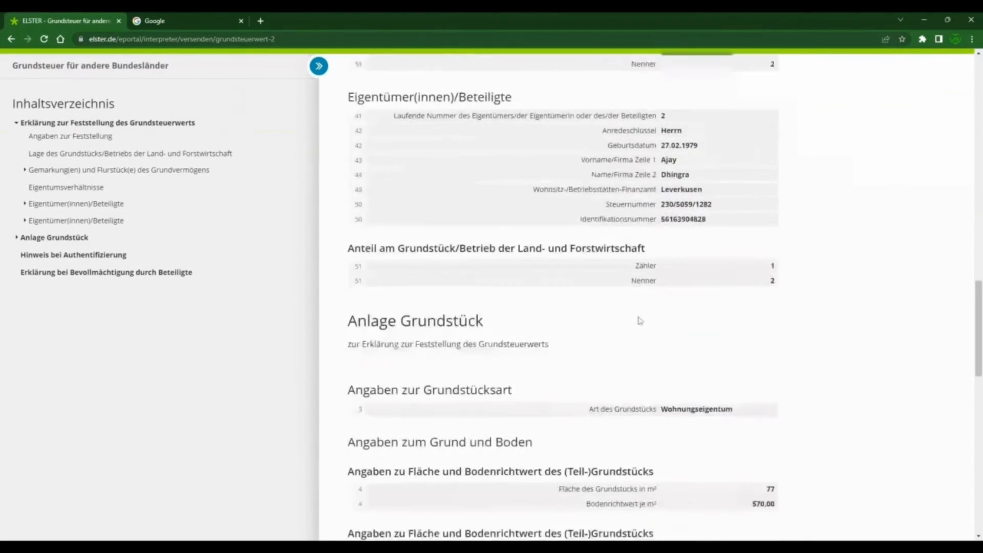
{"action": "scroll", "coordinate": [702, 298], "scroll_direction": "down", "scroll_amount": 12}
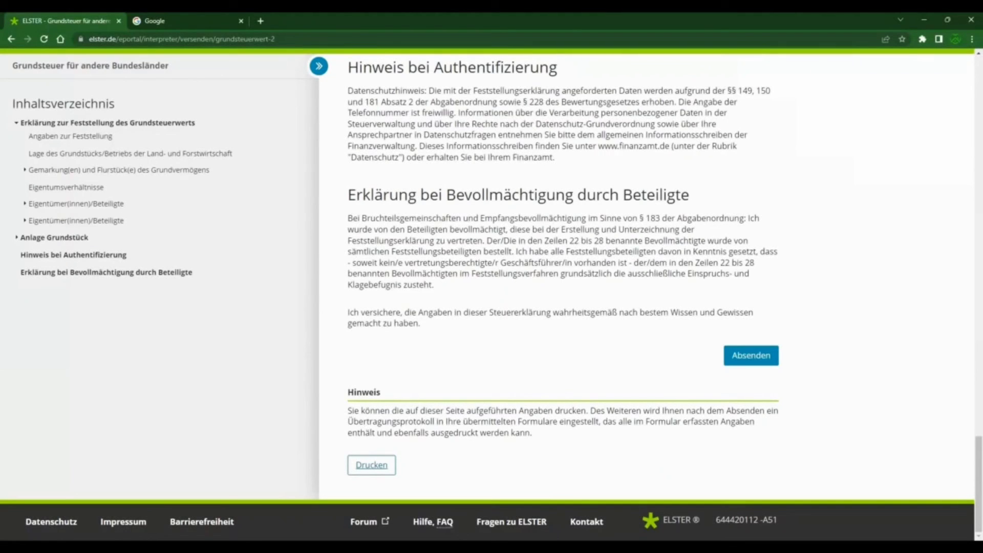
{"action": "left_click", "coordinate": [739, 357]}
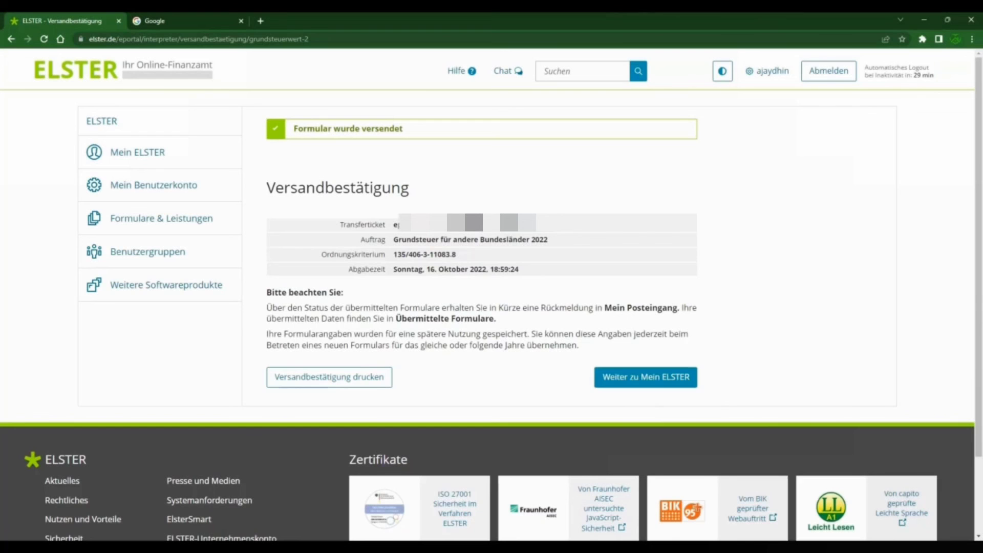
{"action": "left_click", "coordinate": [616, 378]}
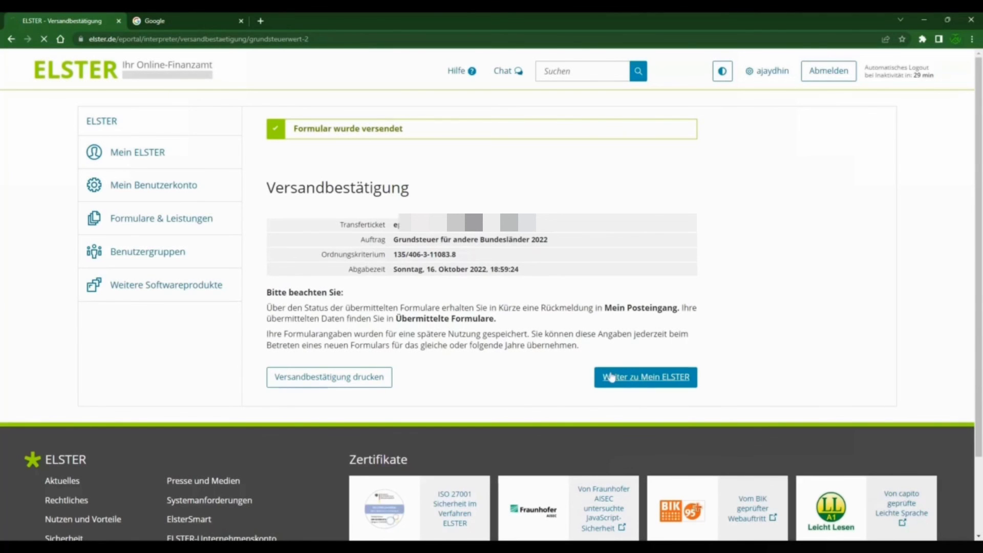